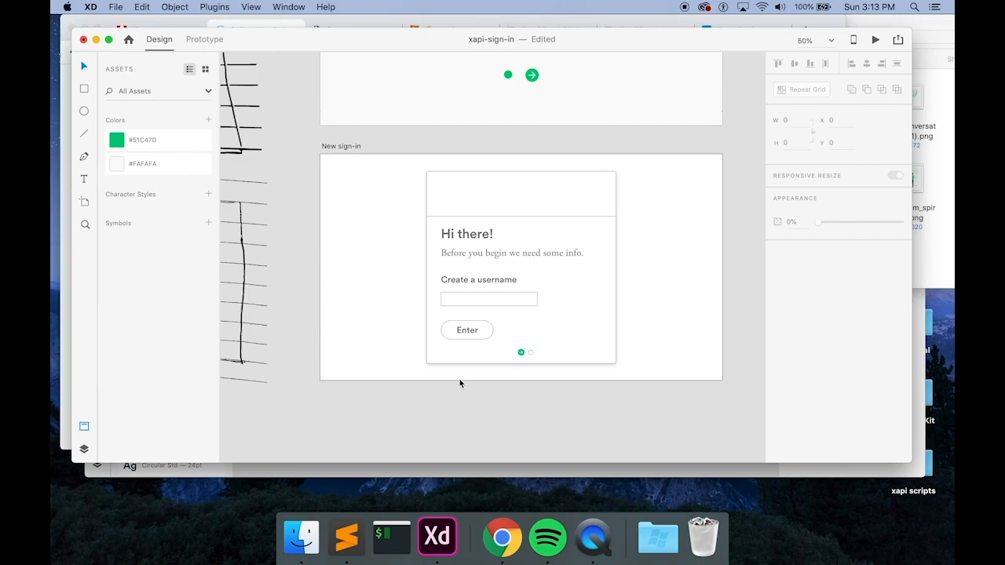
# - Change the heading's exclamation mark to a period so it reads "Hi there."
pyautogui.press('super+1')
pyautogui.scroll(-3, 455, 328)
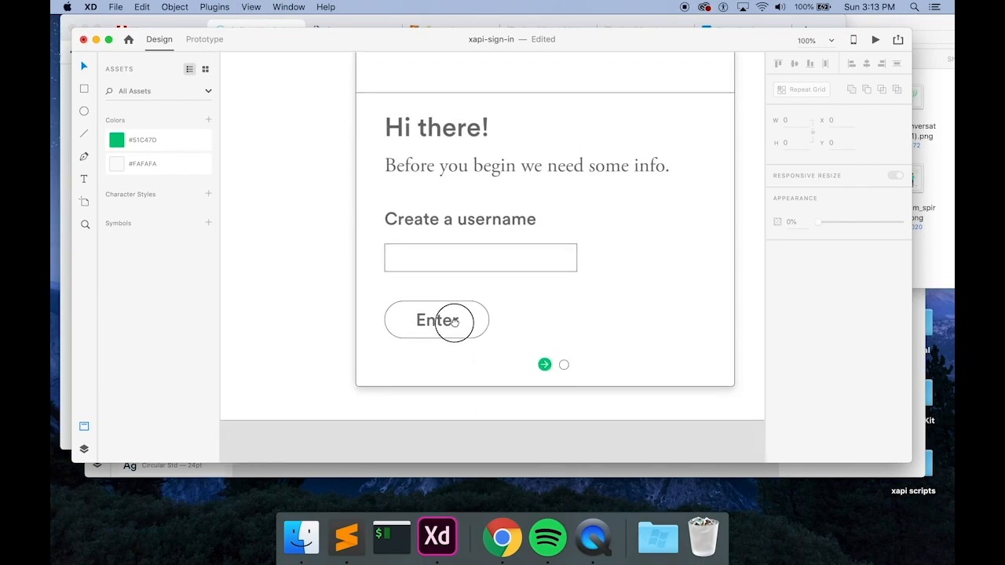
pyautogui.click(405, 383)
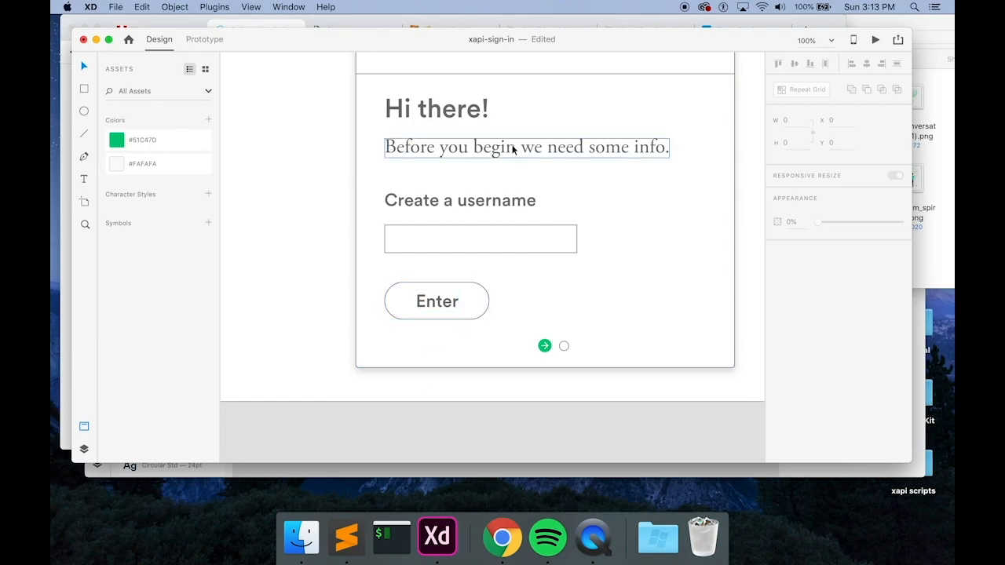
pyautogui.doubleClick(474, 108)
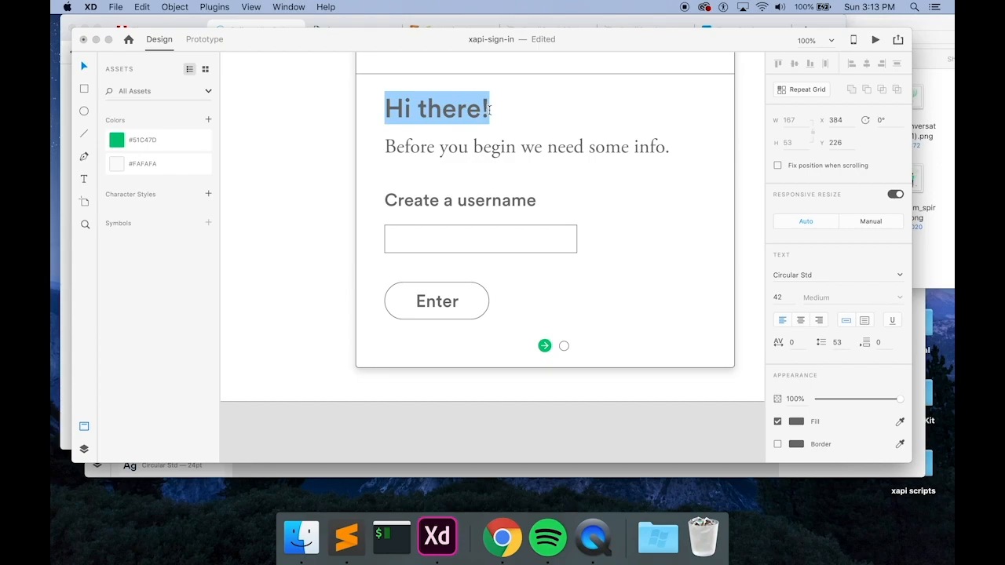
pyautogui.click(489, 111)
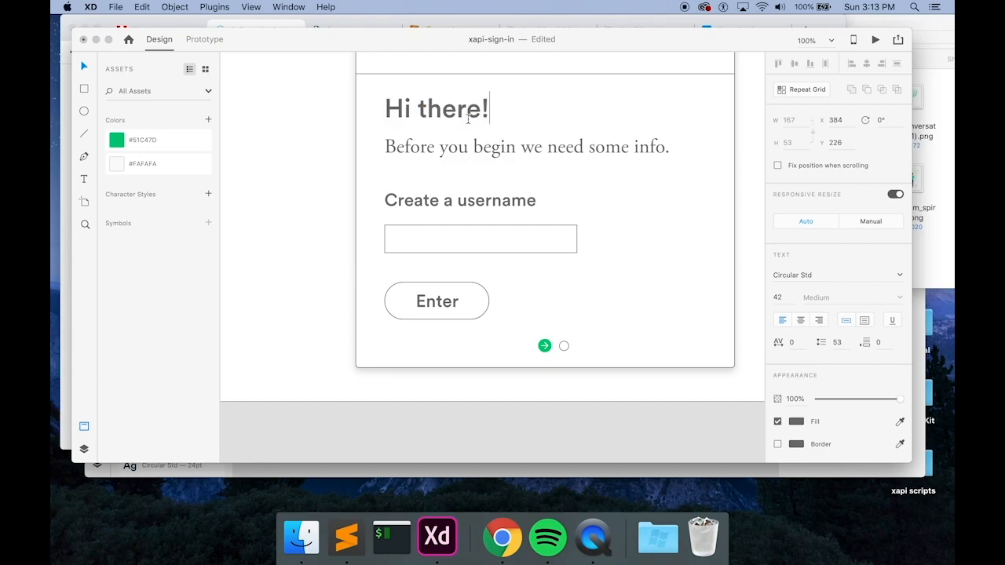
pyautogui.press('BackSpace')
pyautogui.write('.')
# - Rename the button label to "ENTER"
pyautogui.click(447, 306)
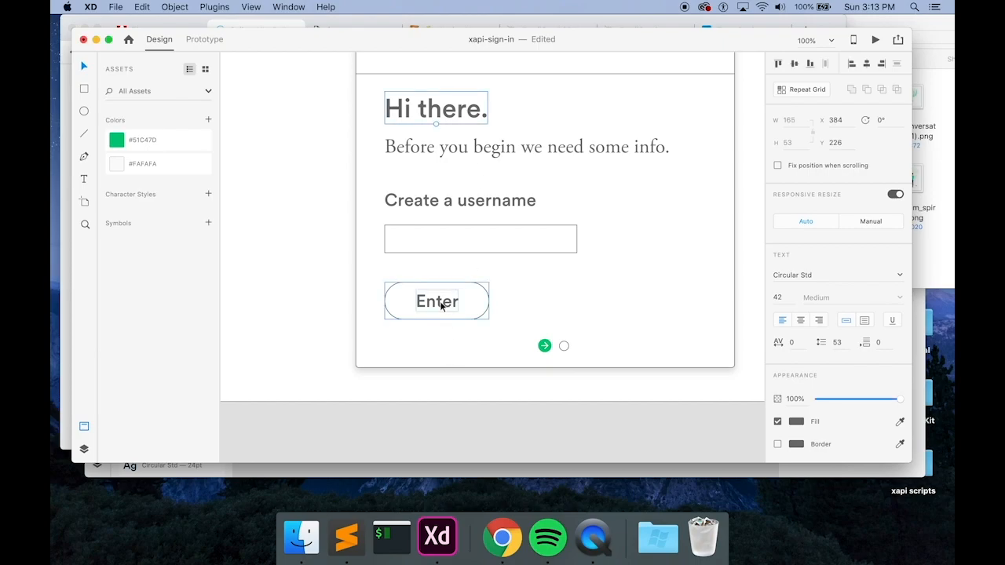
pyautogui.click(440, 305)
pyautogui.doubleClick(439, 303)
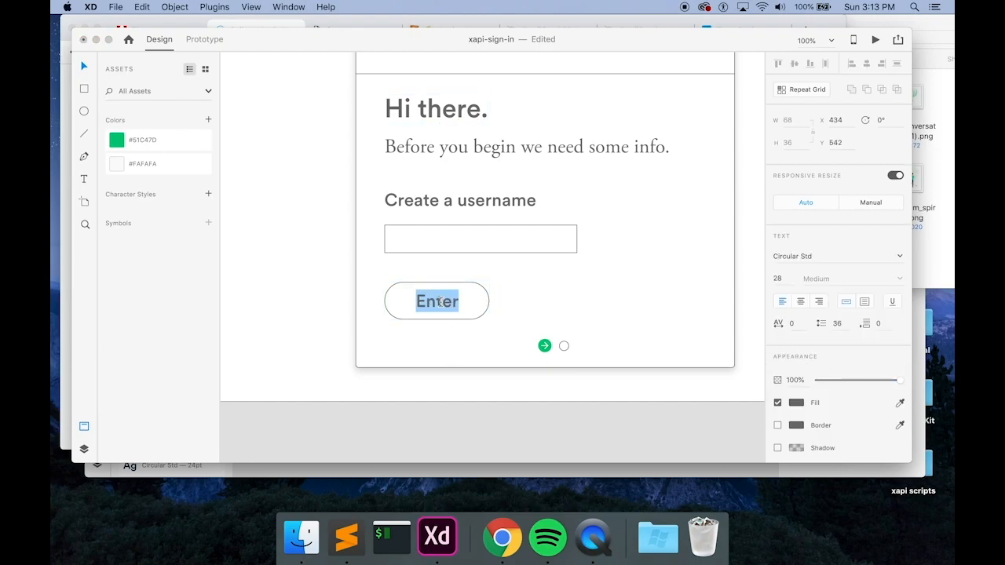
pyautogui.write('ENTER')
pyautogui.press('Escape')
# - Shift the ENTER label slightly left to centre it inside the button
pyautogui.moveTo(455, 305); pyautogui.dragTo(447, 305)
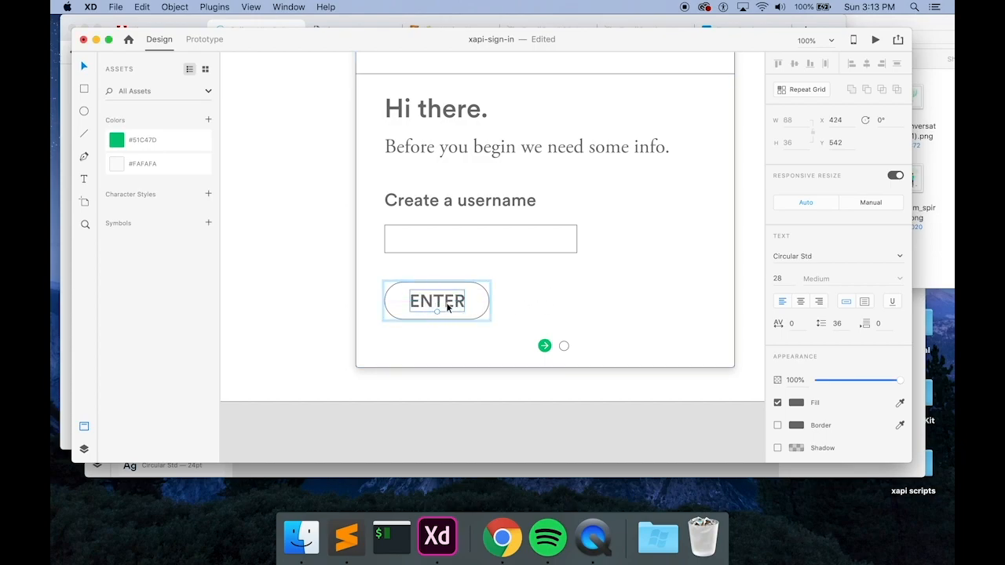
pyautogui.click(493, 309)
pyautogui.click(387, 404)
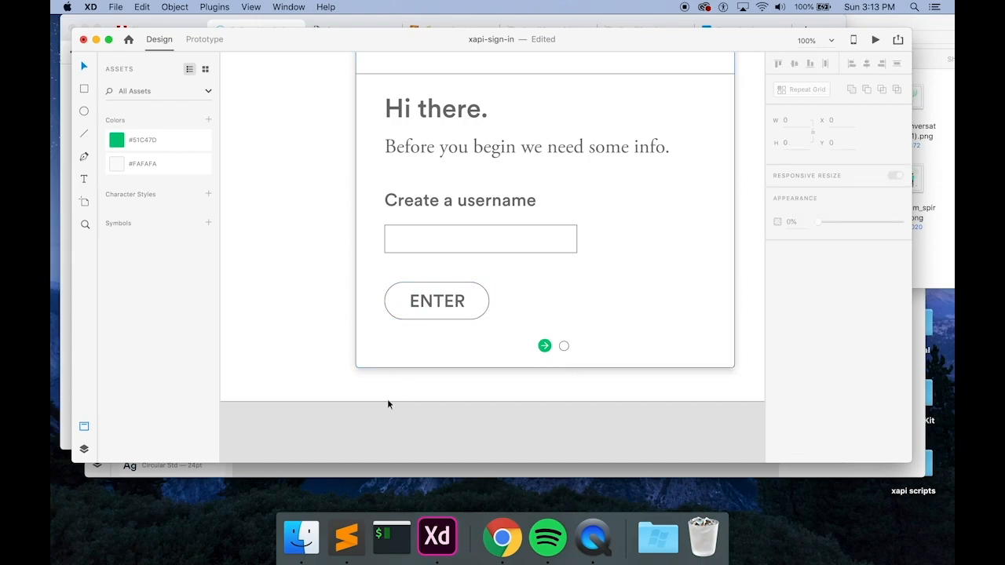
# - Copy the Choice 1 artboard from the identify-plants-ui-kit document and paste it into xapi-sign-in, acknowledging the linked symbols notice
pyautogui.scroll(3, 387, 403)
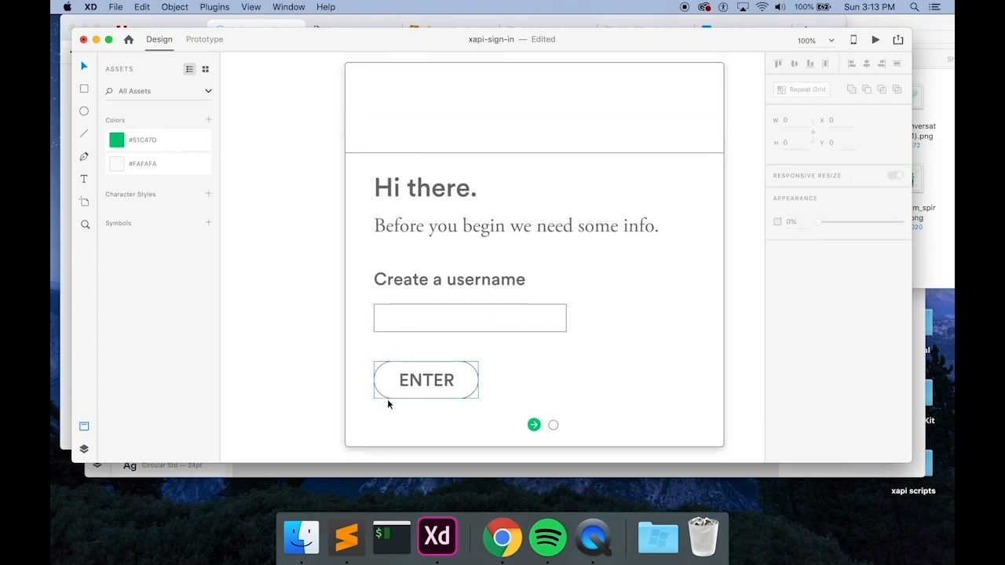
pyautogui.scroll(-2, 387, 401)
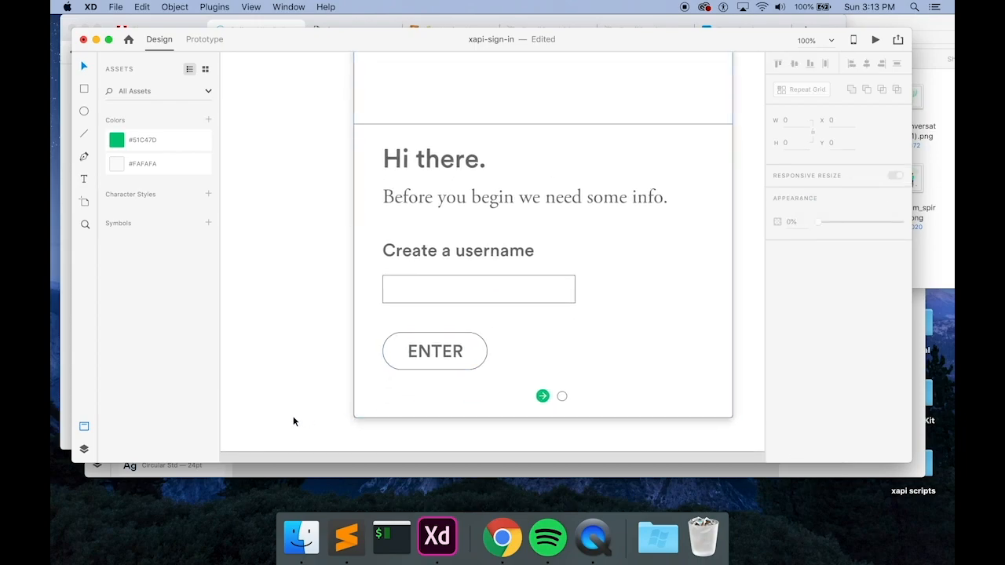
pyautogui.click(276, 473)
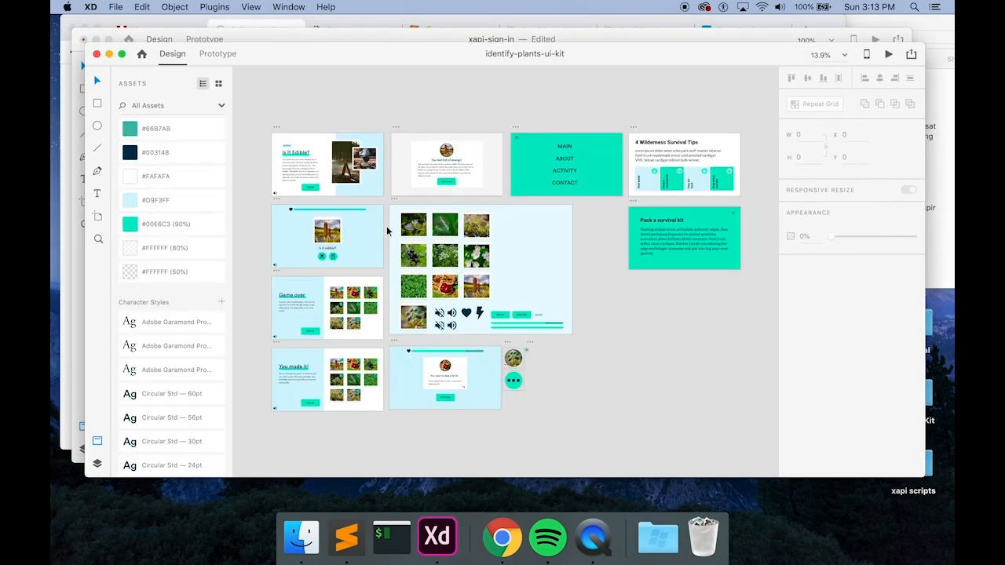
pyautogui.click(278, 204)
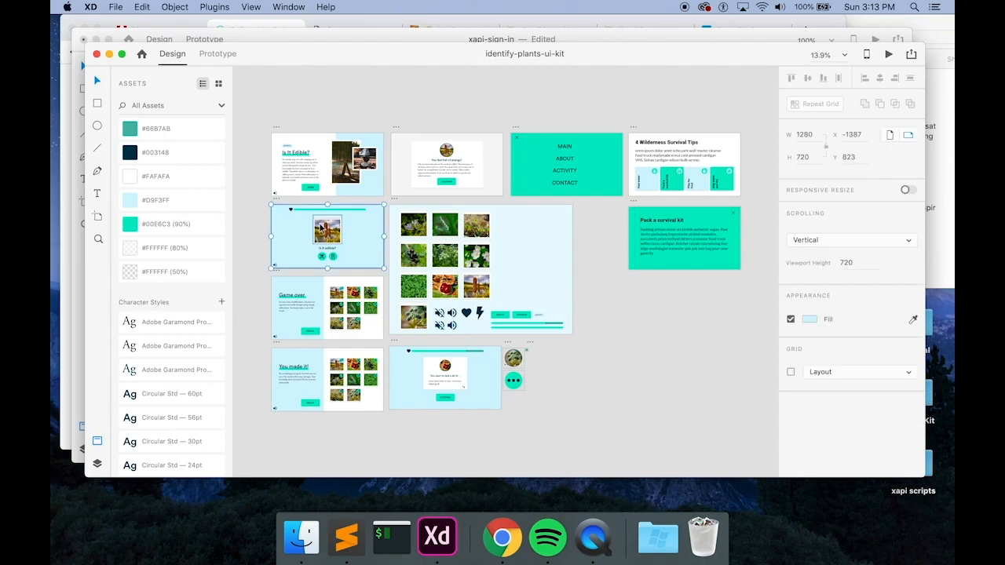
pyautogui.click(321, 35)
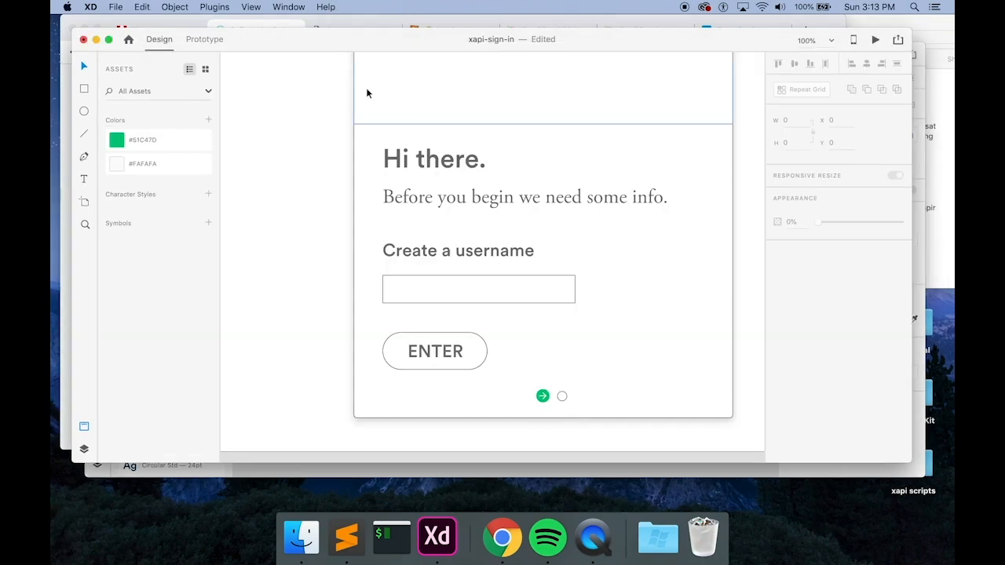
pyautogui.press('super+minus')
pyautogui.press('super+v')
pyautogui.click(345, 113)
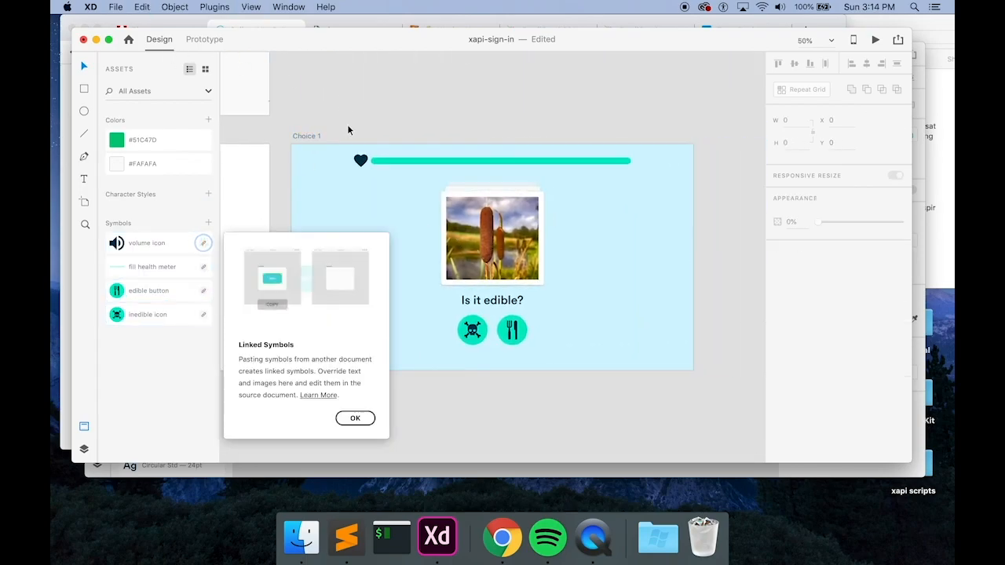
pyautogui.click(358, 419)
# - Add the colours of the pasted Choice 1 artboard to the document's colour assets
pyautogui.click(310, 140)
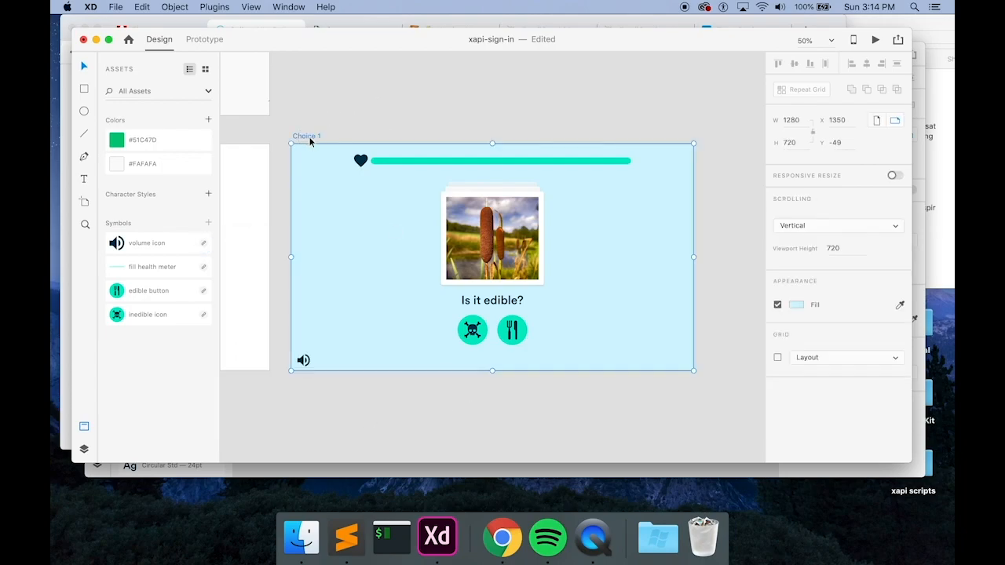
pyautogui.click(208, 121)
pyautogui.click(405, 102)
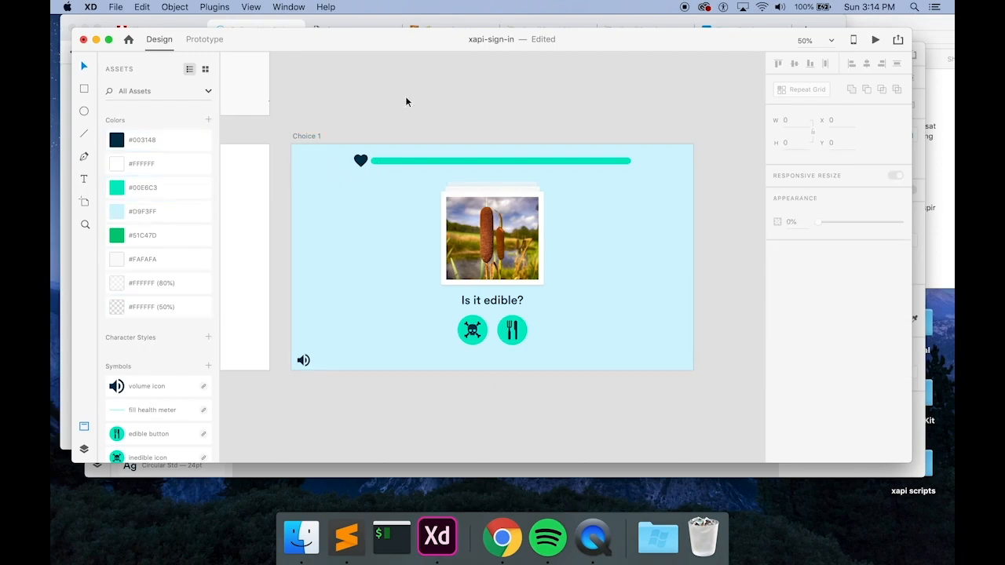
# - Switch to the identify-plants-ui-kit window and minimize it
pyautogui.hscroll(-10, 406, 101)
pyautogui.hscroll(-2, 405, 101)
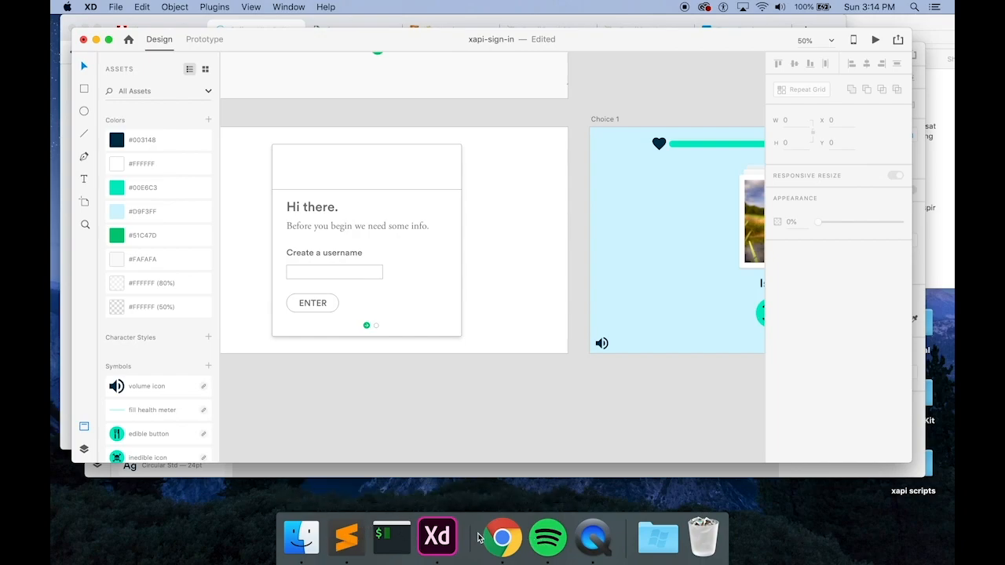
pyautogui.rightClick(444, 537)
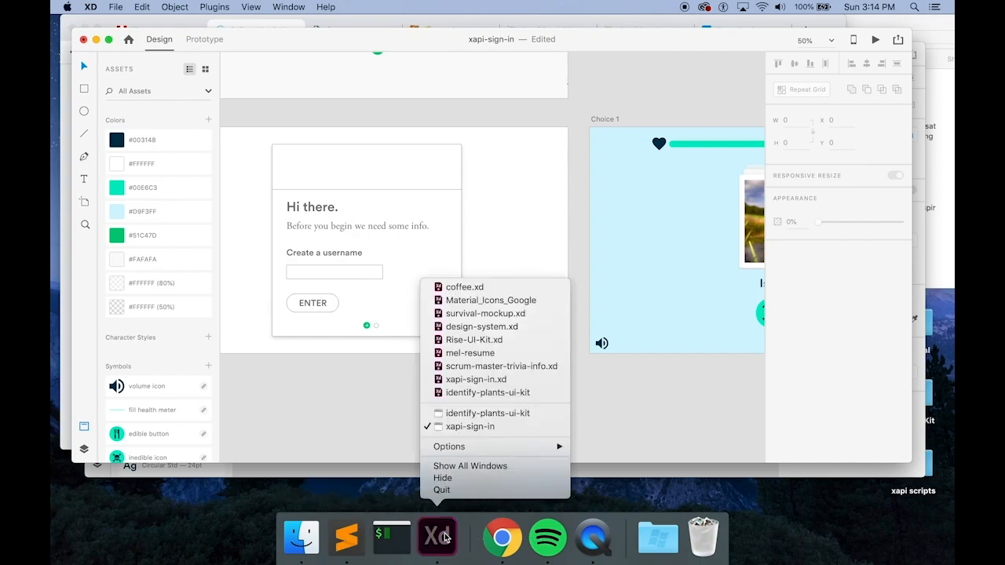
pyautogui.click(461, 413)
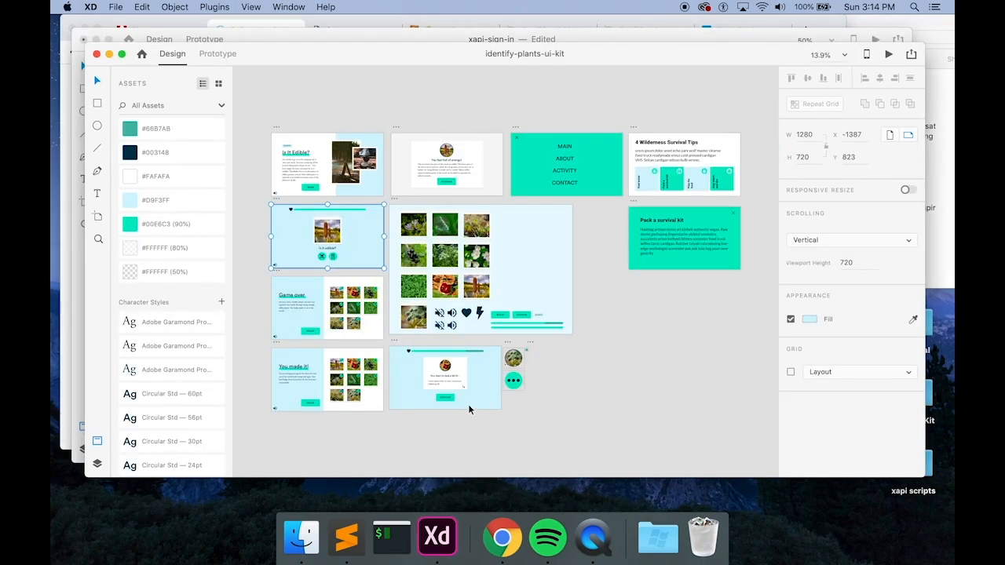
pyautogui.click(465, 413)
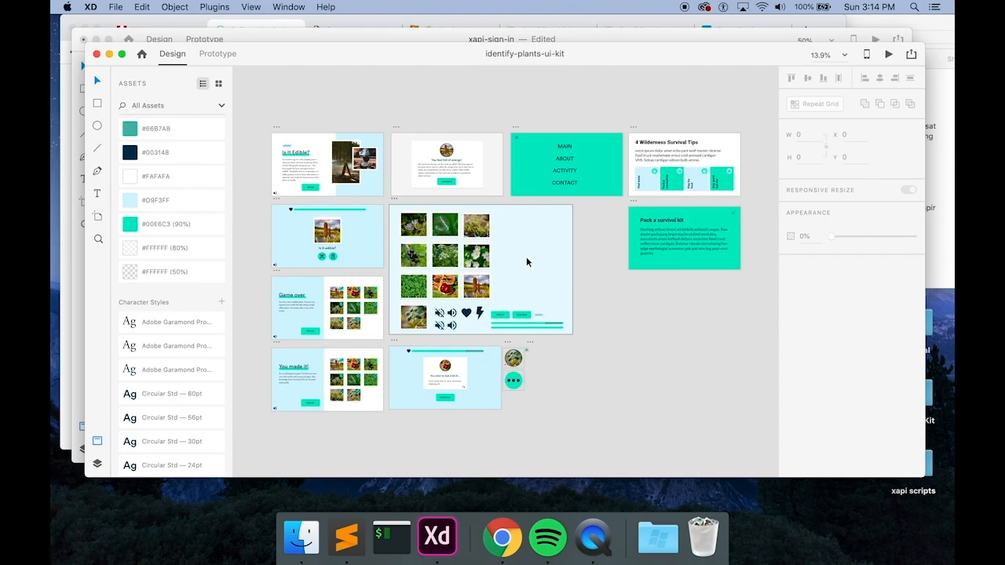
pyautogui.click(110, 53)
# - Apply the light blue #D9F3FF colour asset as the fill of the New sign-in artboard
pyautogui.hscroll(-2, 466, 382)
pyautogui.scroll(1, 466, 382)
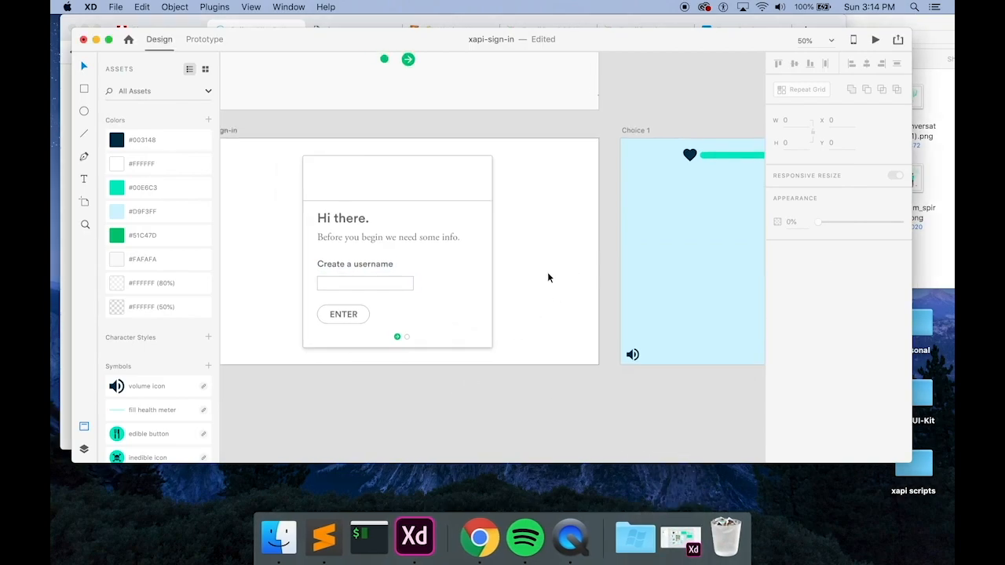
pyautogui.hscroll(-8, 527, 288)
pyautogui.scroll(1, 527, 288)
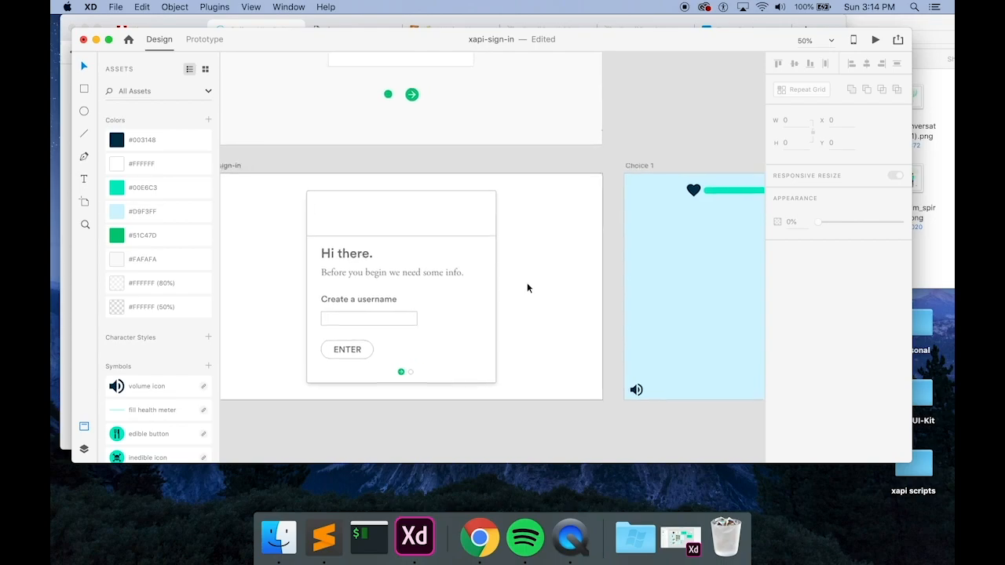
pyautogui.hscroll(8, 527, 288)
pyautogui.scroll(-3, 527, 288)
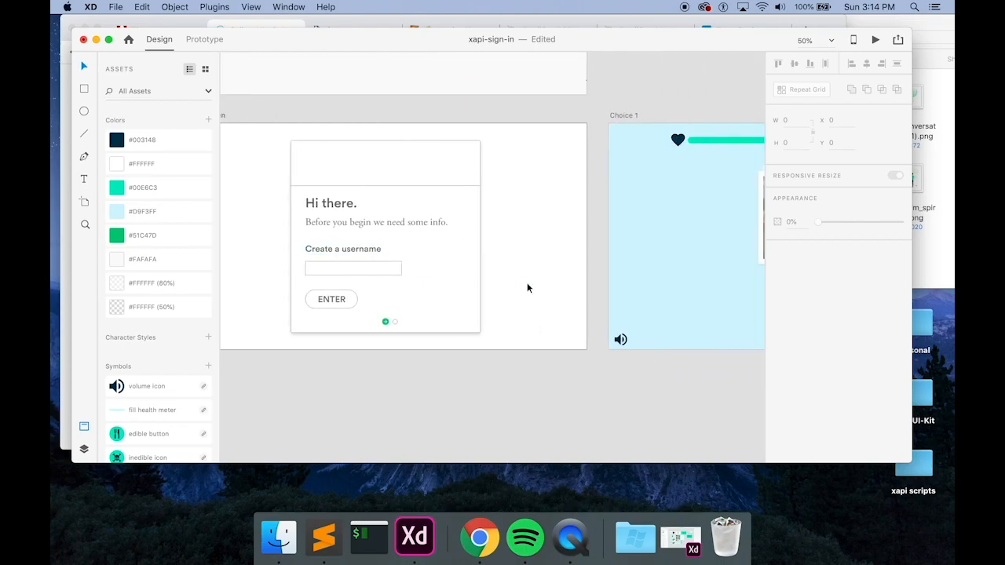
pyautogui.hscroll(2, 527, 288)
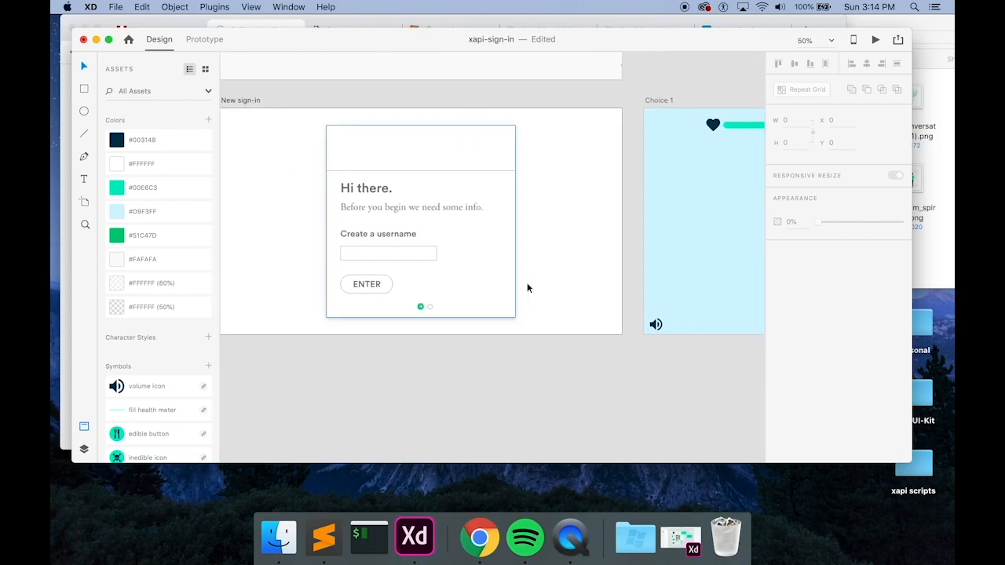
pyautogui.click(579, 261)
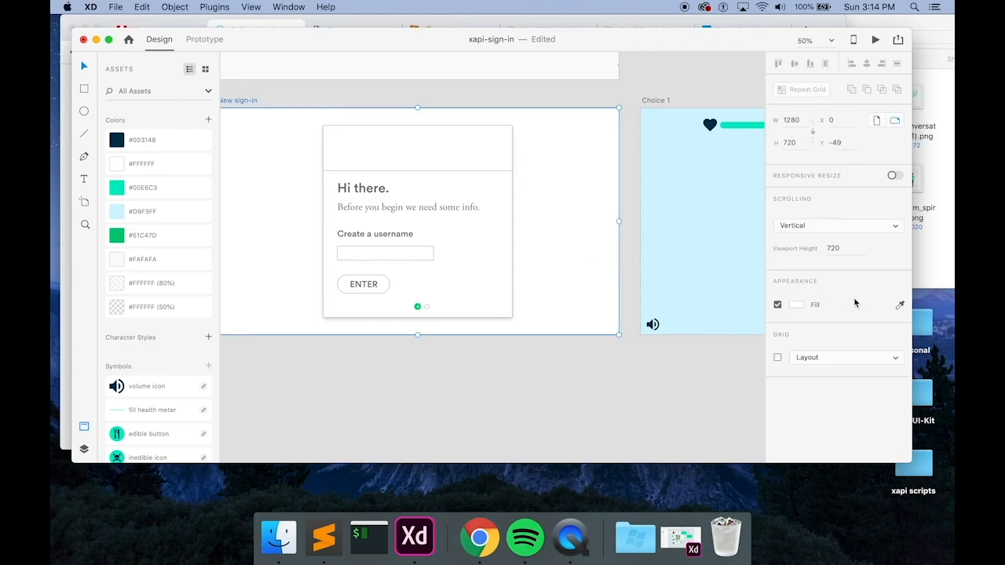
pyautogui.doubleClick(146, 212)
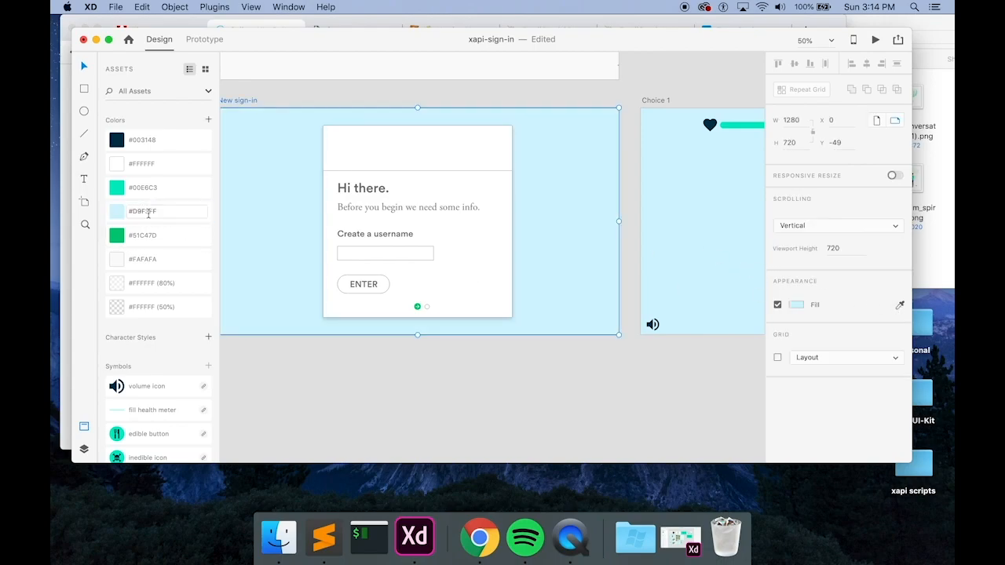
# - Edit the light blue colour asset, lightening it to #ECF6FA
pyautogui.rightClick(149, 213)
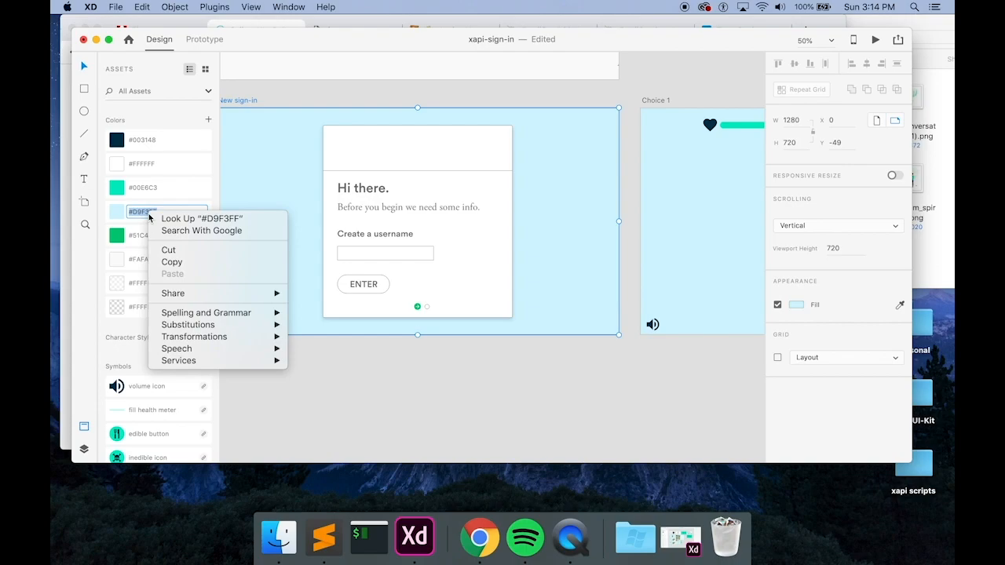
pyautogui.click(121, 215)
pyautogui.rightClick(120, 213)
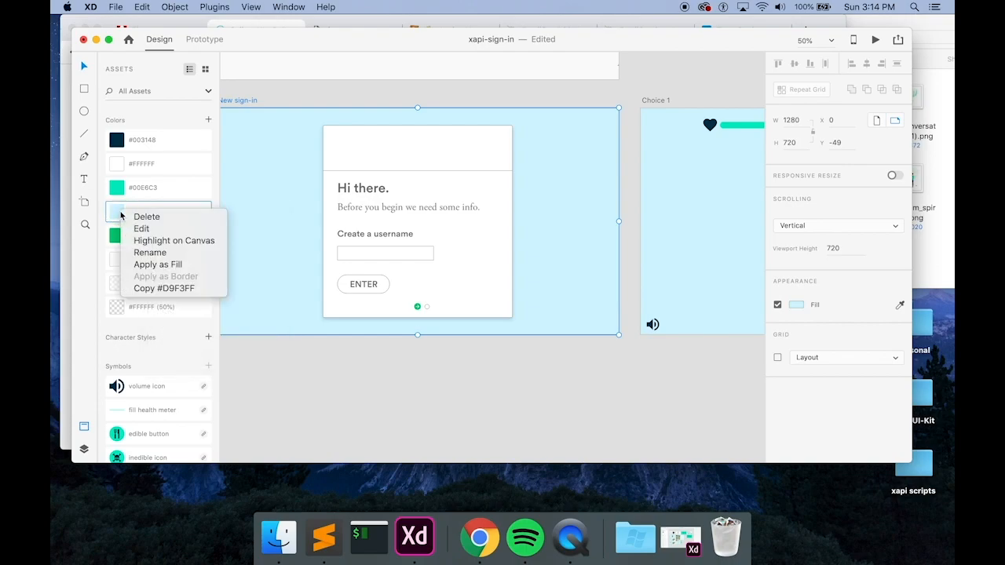
pyautogui.click(139, 228)
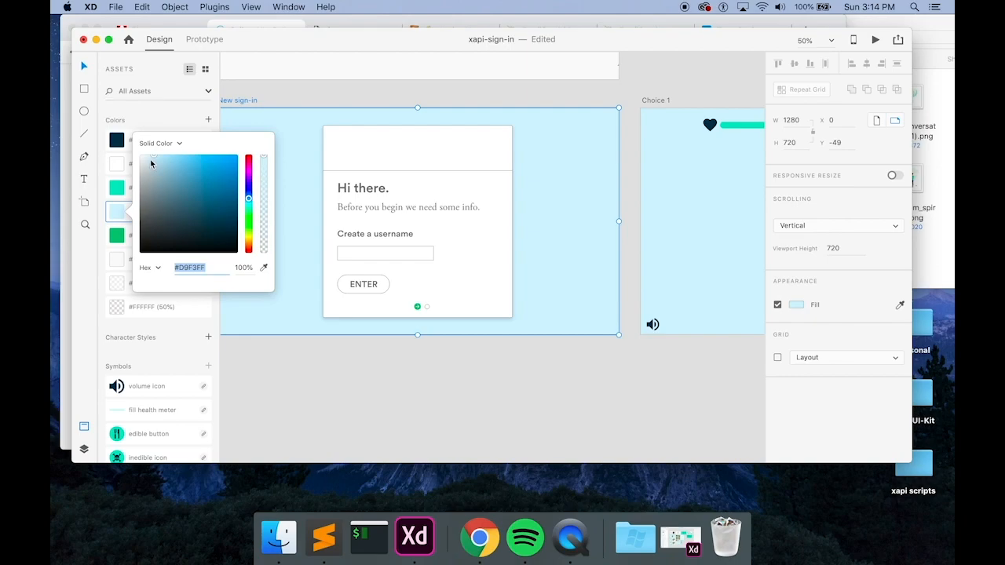
pyautogui.moveTo(151, 160); pyautogui.dragTo(146, 161)
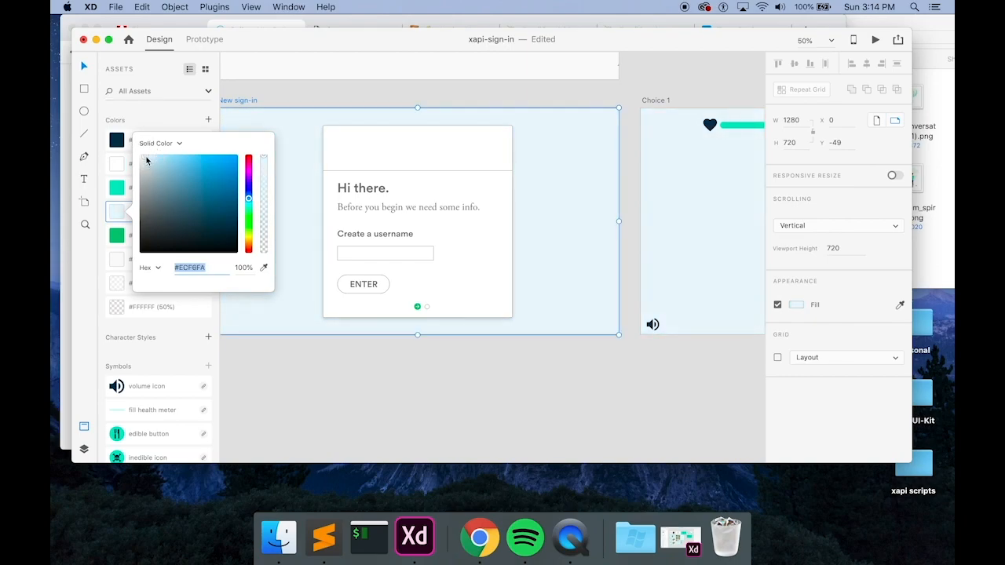
pyautogui.click(635, 196)
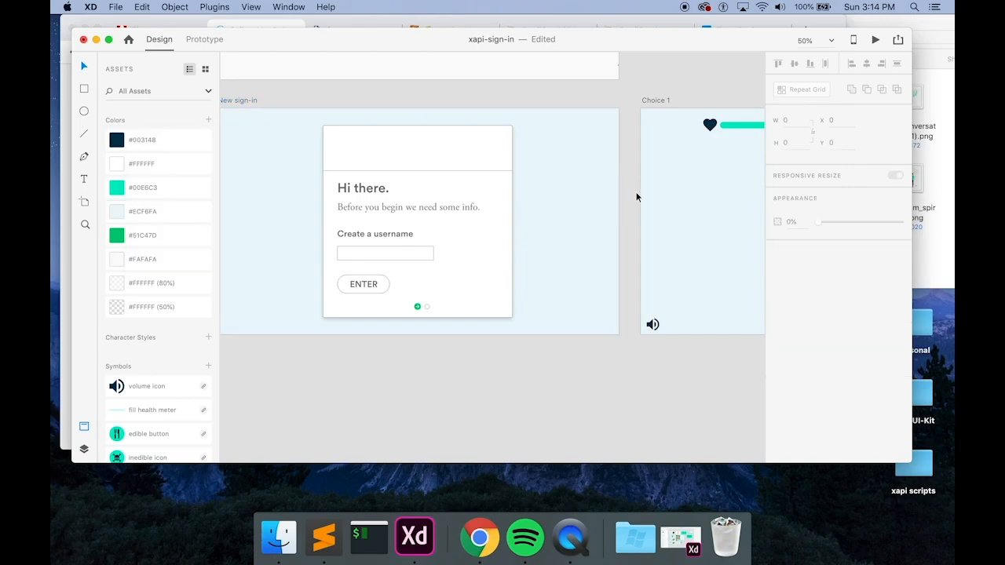
pyautogui.hscroll(5, 539, 212)
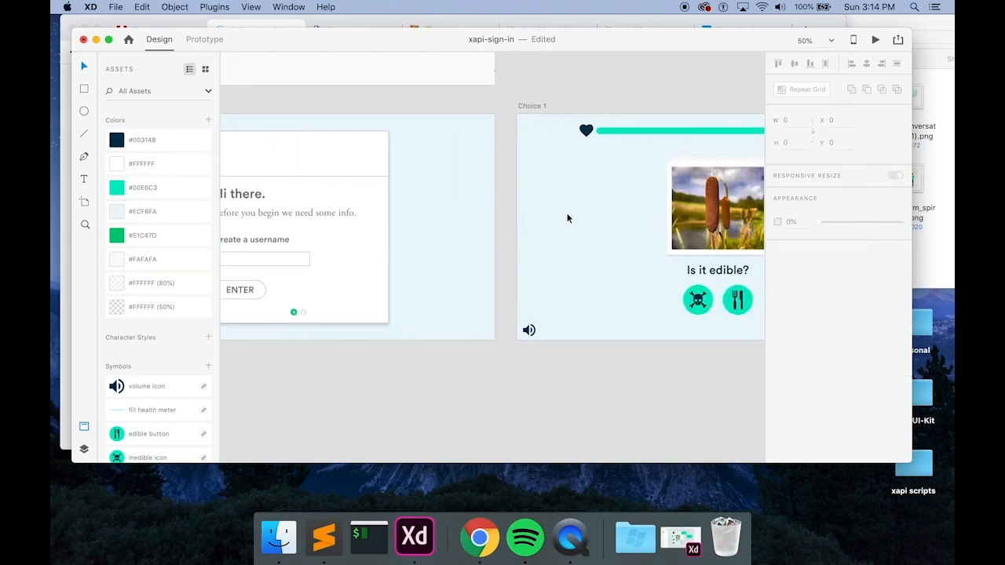
pyautogui.hscroll(-2, 532, 247)
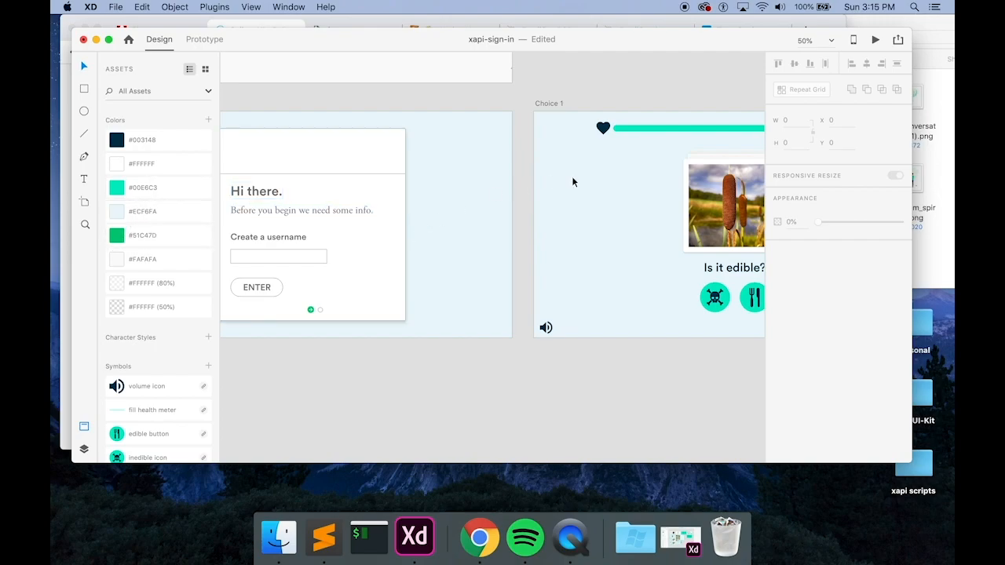
pyautogui.hscroll(-5, 507, 218)
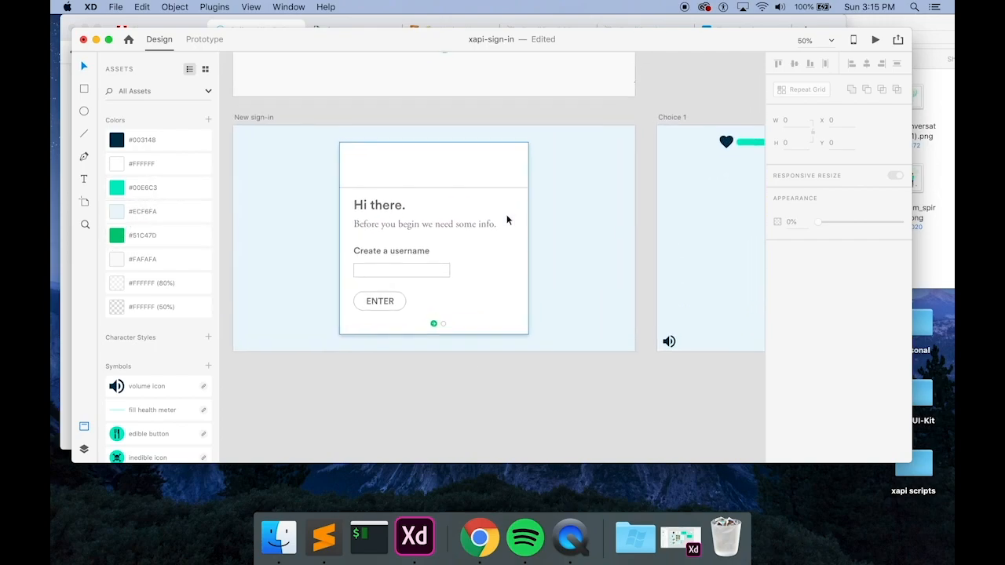
pyautogui.hscroll(2, 506, 219)
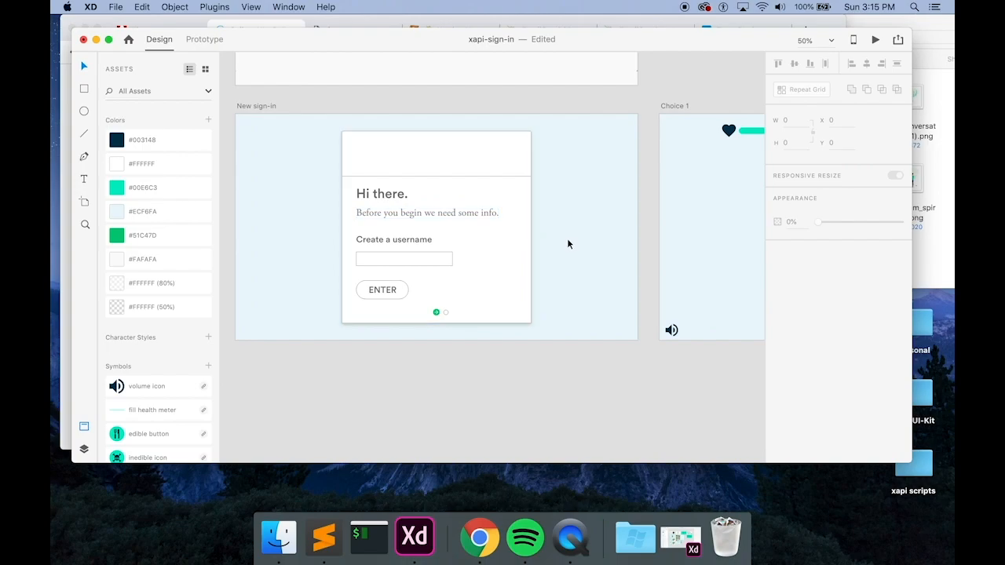
# - Set the sign-in card's fill to #FAFAFA and add it to the swatches
pyautogui.scroll(2, 568, 241)
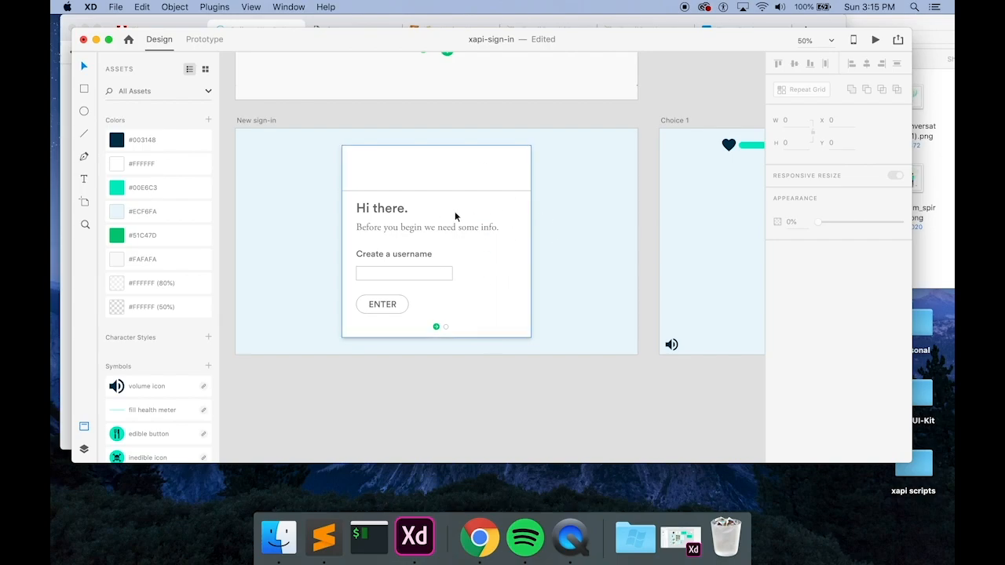
pyautogui.click(515, 281)
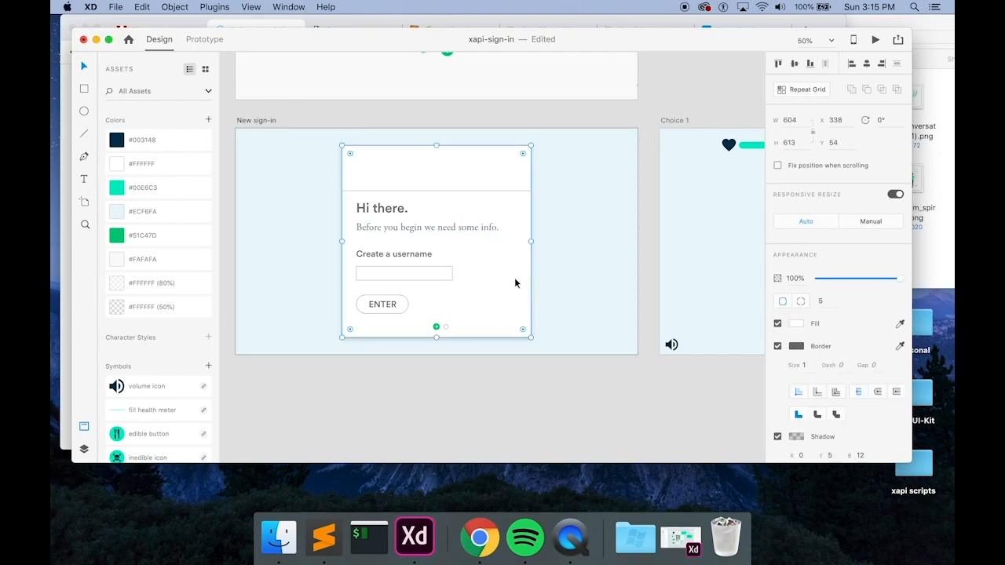
pyautogui.click(798, 323)
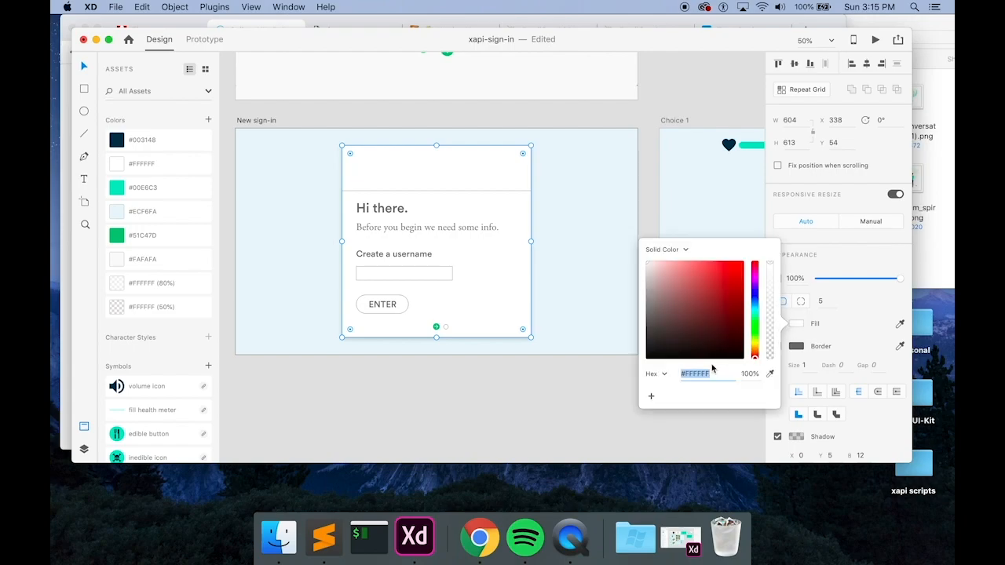
pyautogui.write('FAFAFA')
pyautogui.press('Return')
pyautogui.click(651, 396)
pyautogui.click(561, 413)
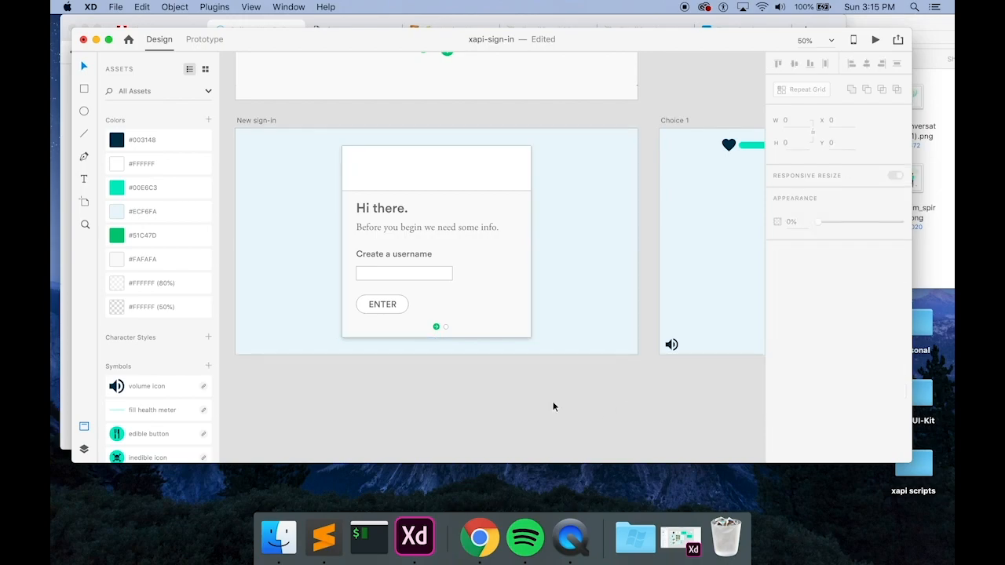
pyautogui.click(208, 120)
pyautogui.hscroll(10, 506, 379)
pyautogui.hscroll(-8, 507, 379)
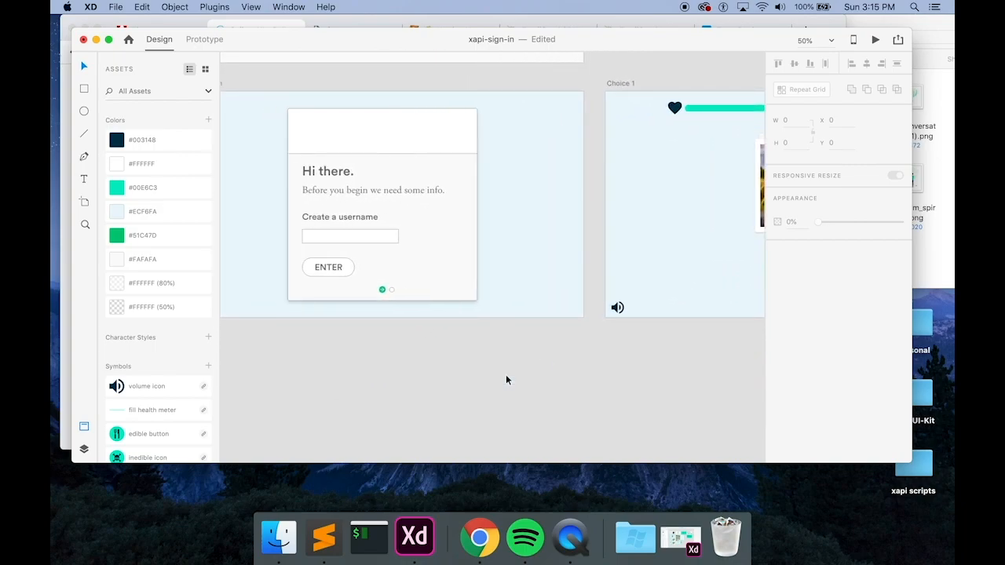
pyautogui.hscroll(5, 505, 380)
pyautogui.hscroll(-4, 505, 380)
pyautogui.hscroll(-1, 506, 380)
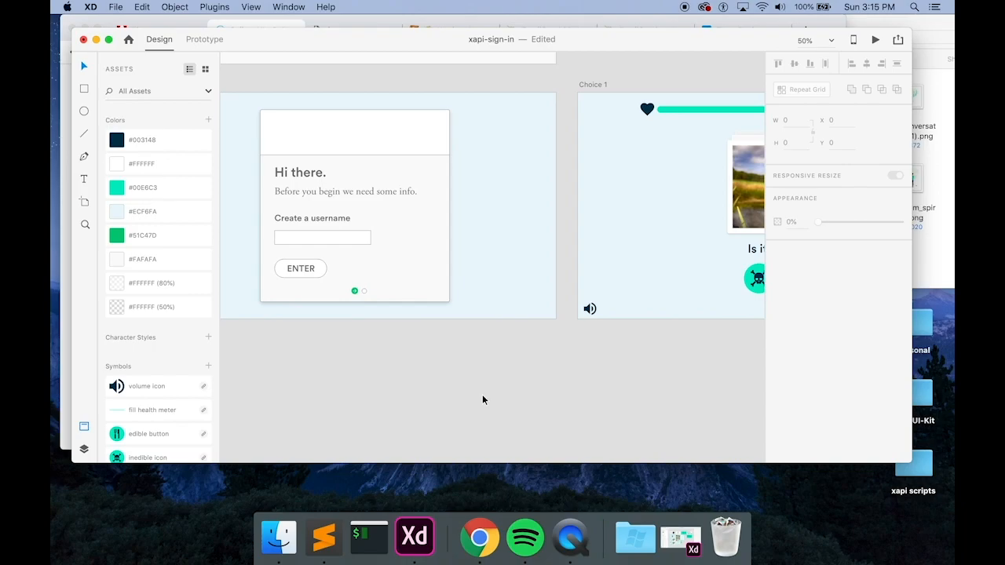
# - Bring up the identify-plants-ui-kit window to compare its styles, then minimize it again
pyautogui.rightClick(414, 553)
pyautogui.click(458, 414)
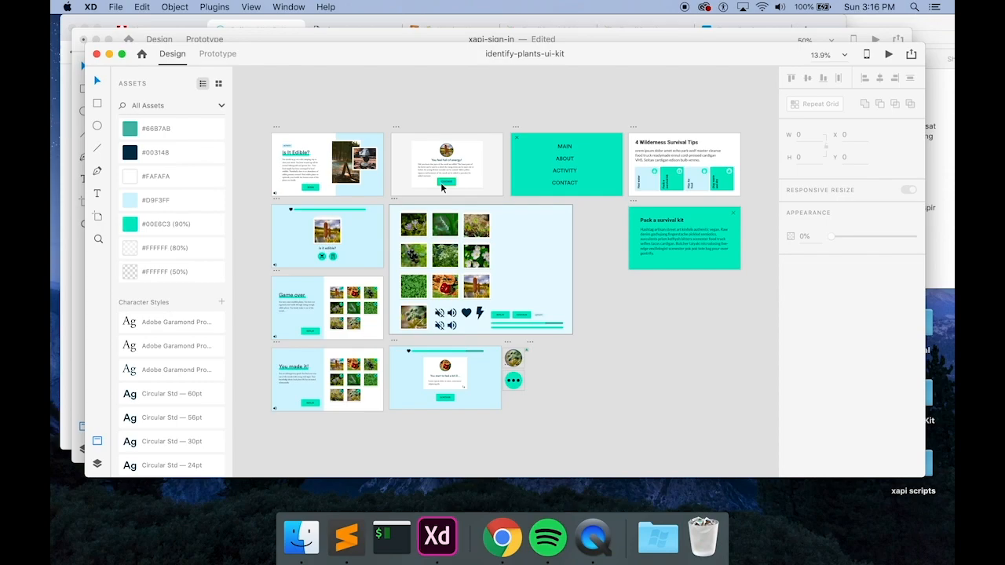
pyautogui.click(110, 53)
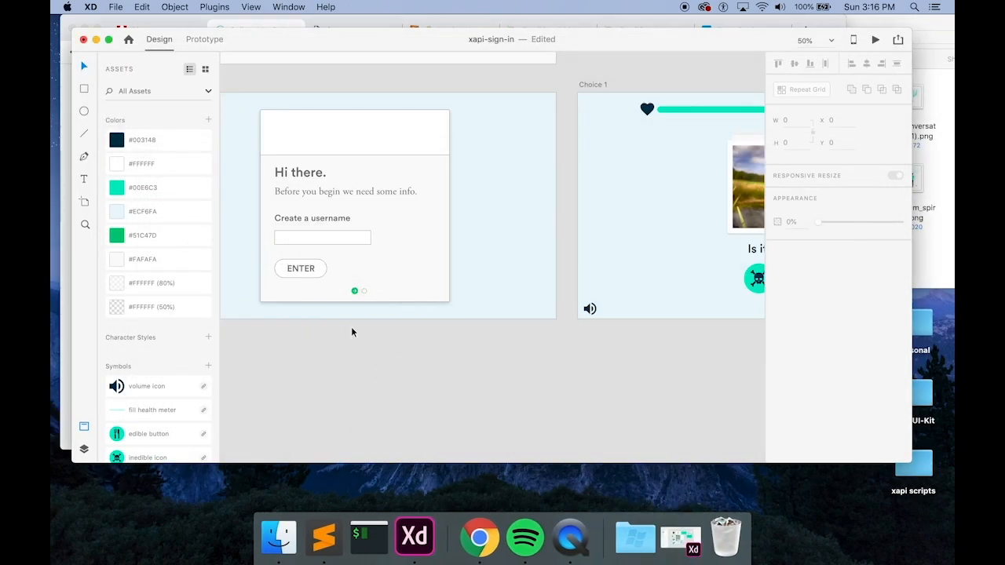
# - Remove the border from the ENTER button
pyautogui.click(323, 270)
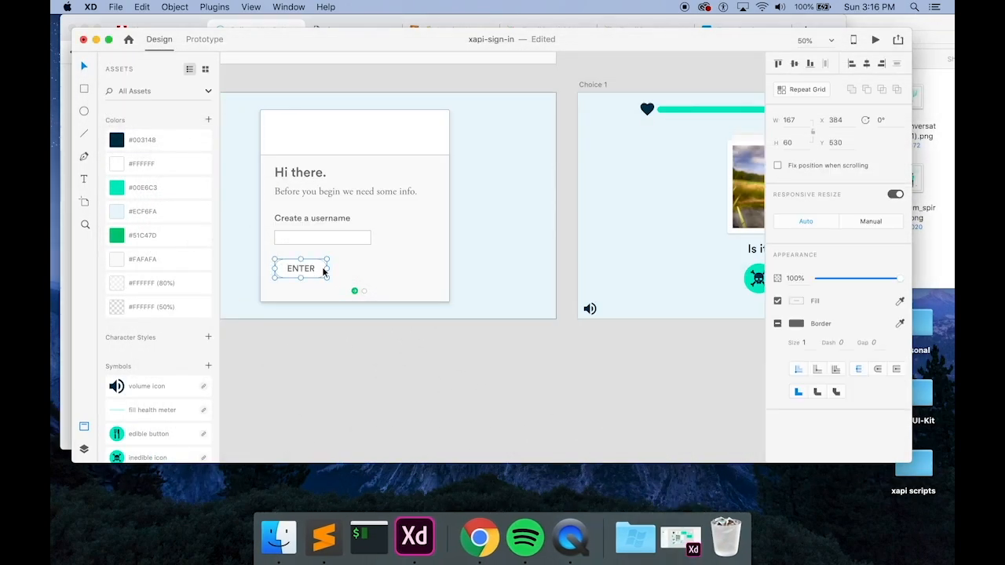
pyautogui.click(777, 324)
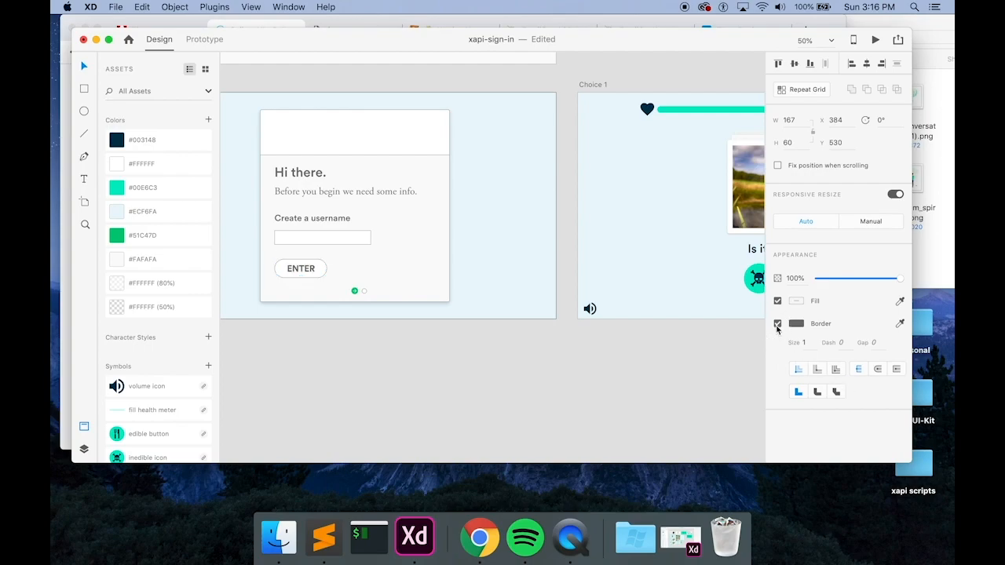
pyautogui.click(777, 324)
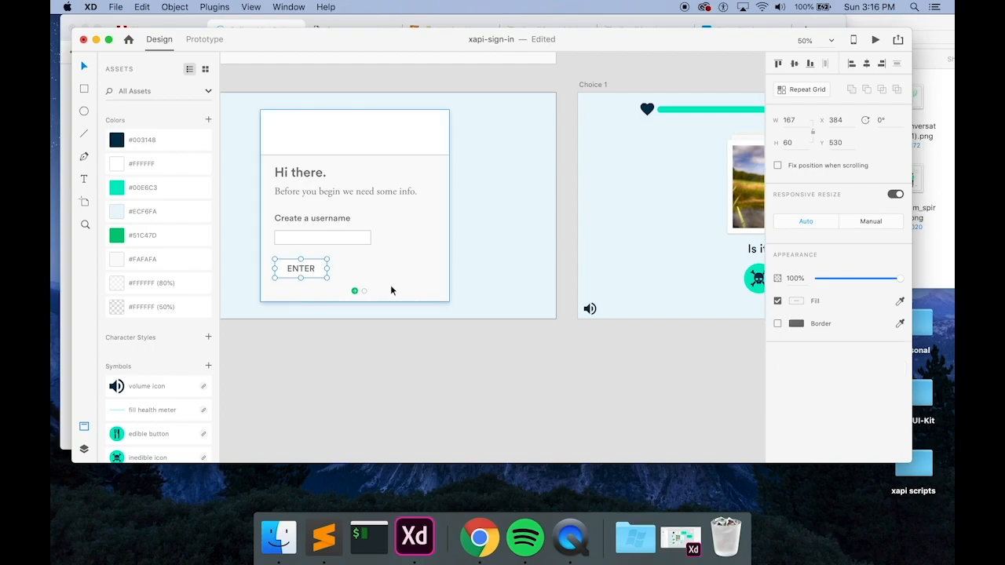
# - Fill the ENTER button's shape with the #00E6C3 colour asset
pyautogui.doubleClick(320, 271)
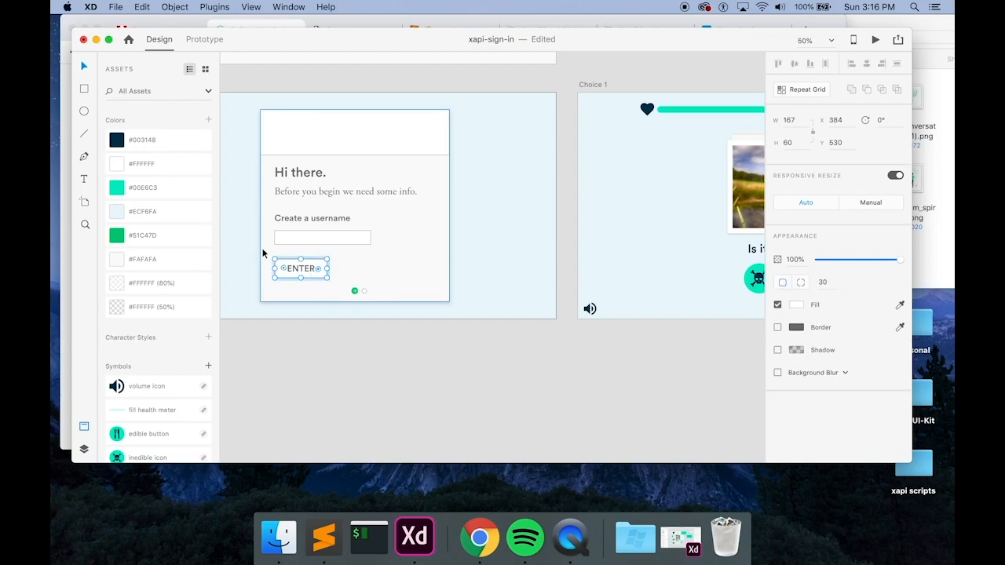
pyautogui.click(130, 190)
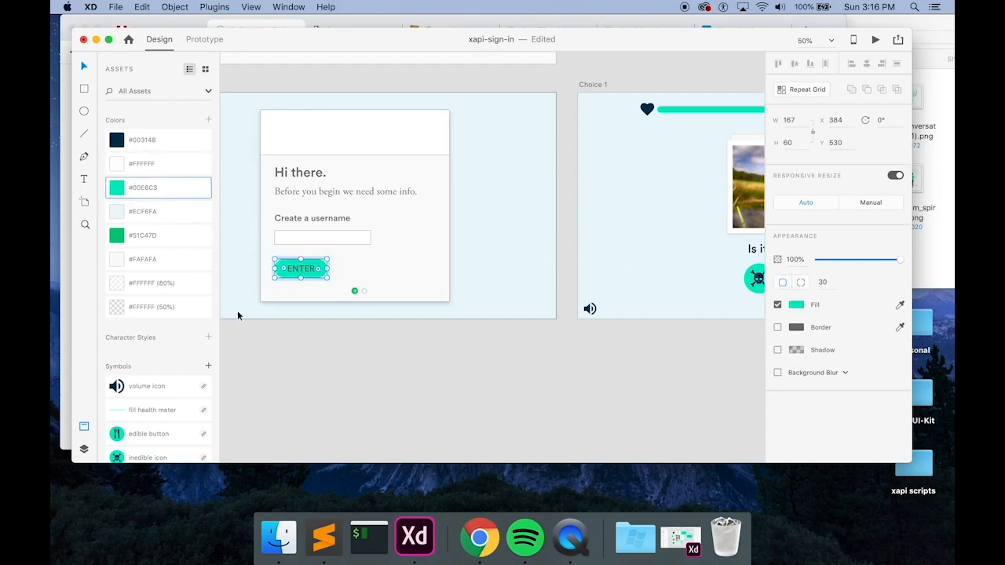
pyautogui.click(310, 404)
# - Colour the ENTER button label with the #003148 colour asset
pyautogui.click(318, 269)
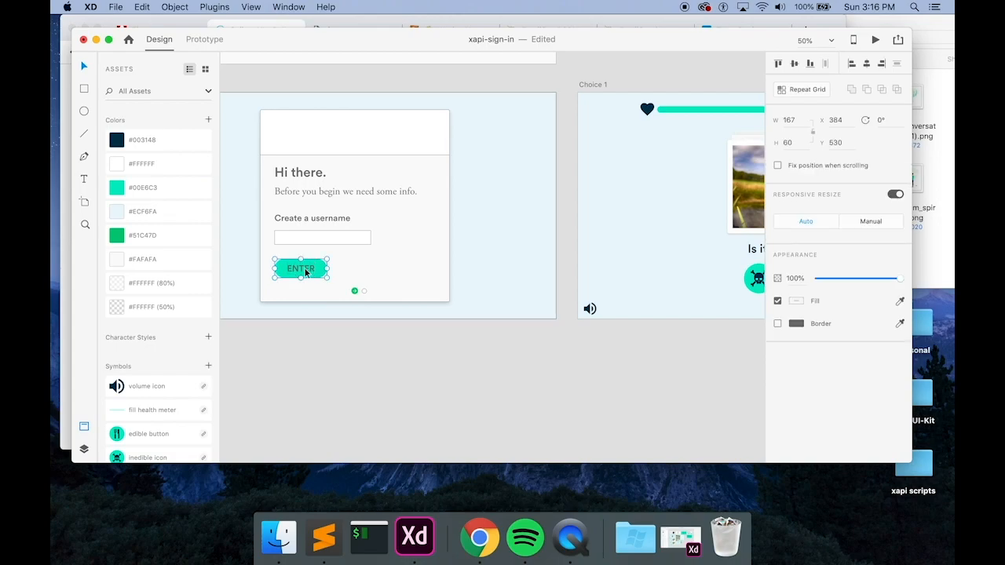
pyautogui.doubleClick(306, 272)
pyautogui.click(121, 143)
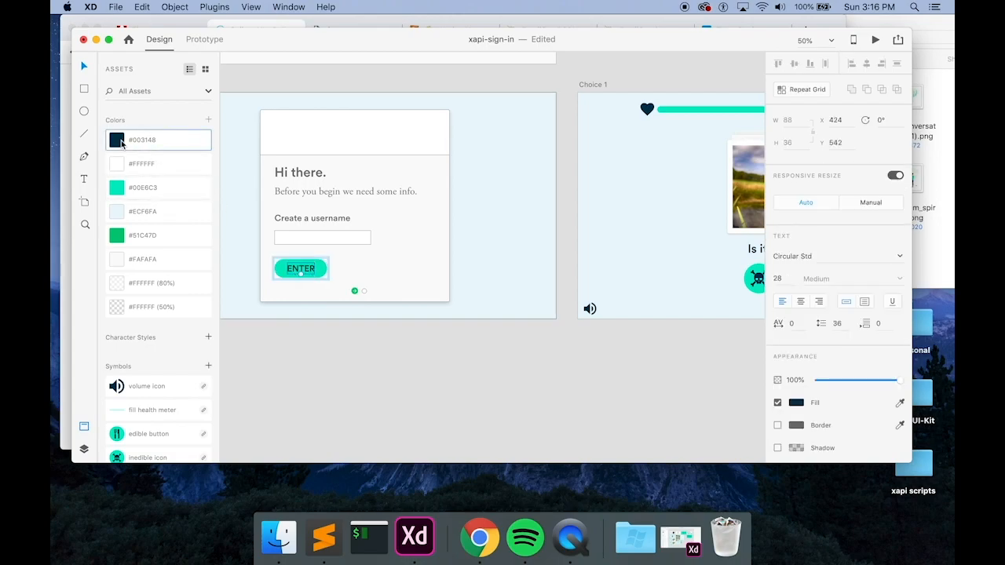
pyautogui.click(333, 396)
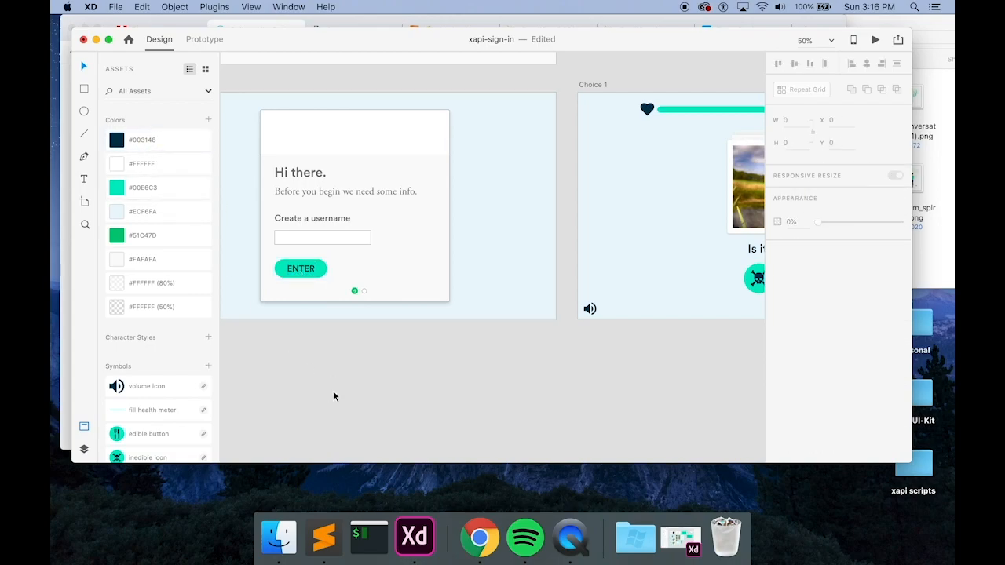
# - Zoom in on the card and colour the "Hi there." heading with the #003148 colour asset
pyautogui.press('super+plus')
pyautogui.press('space')
pyautogui.moveTo(317, 315); pyautogui.dragTo(527, 319)
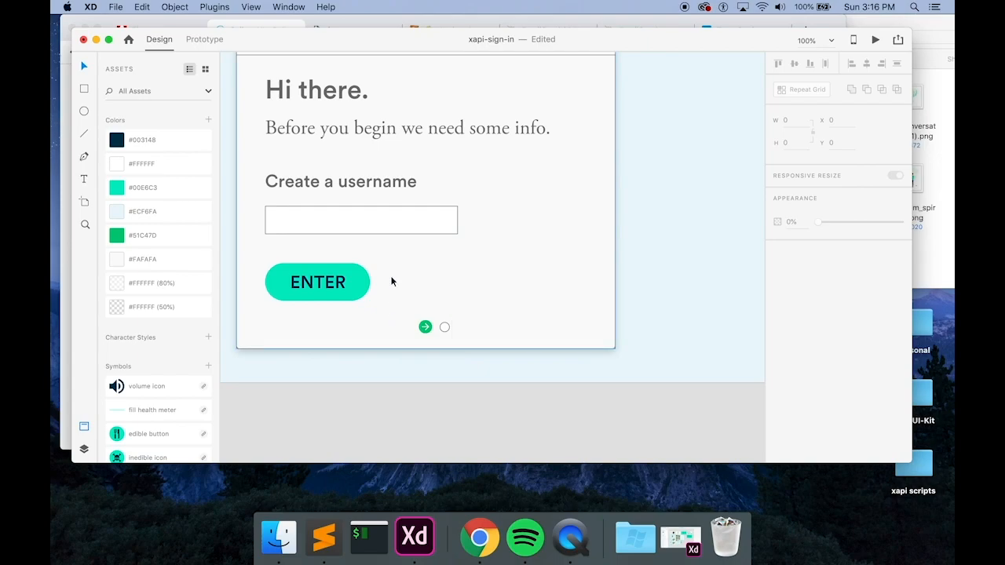
pyautogui.scroll(1, 391, 281)
pyautogui.scroll(5, 392, 281)
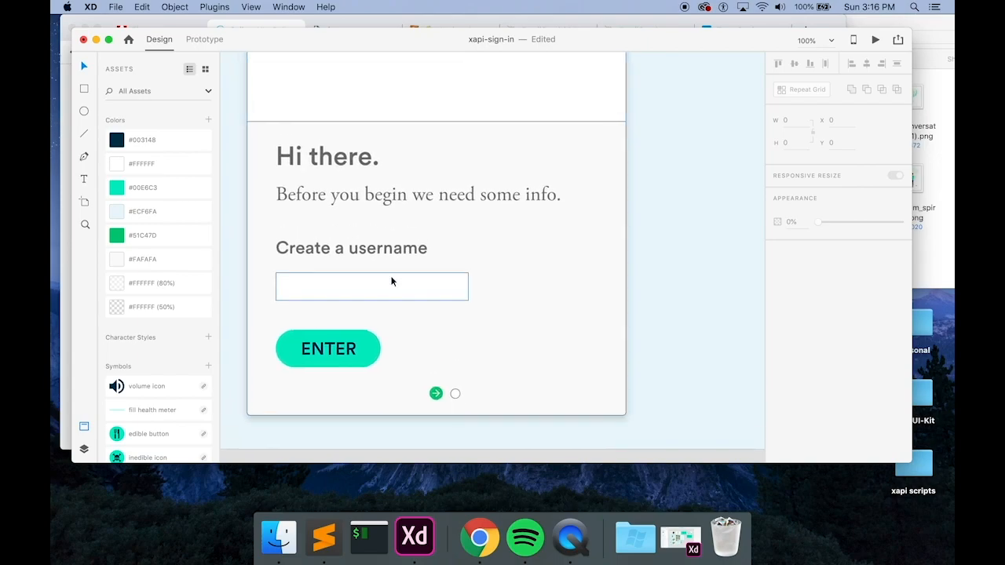
pyautogui.click(370, 188)
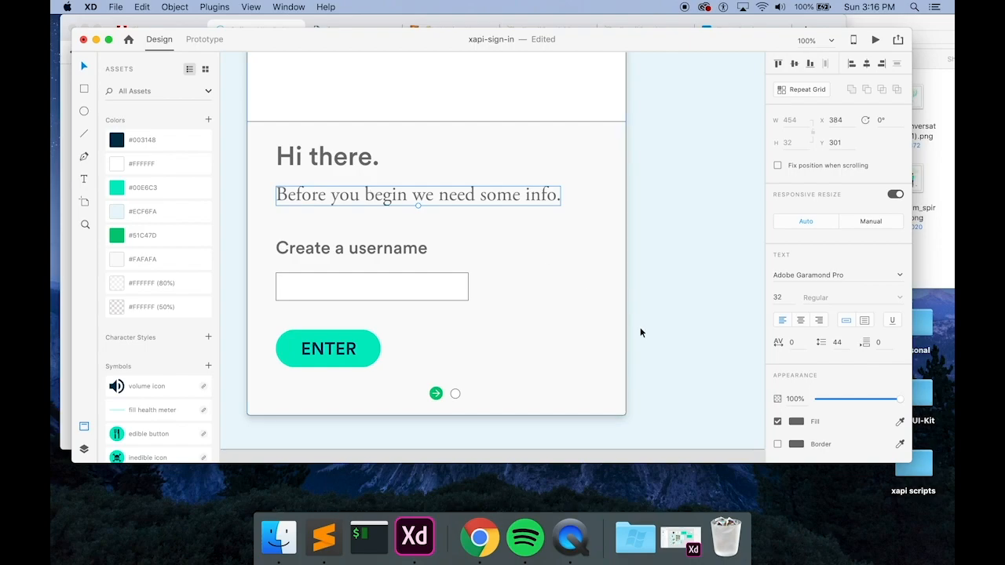
pyautogui.click(309, 164)
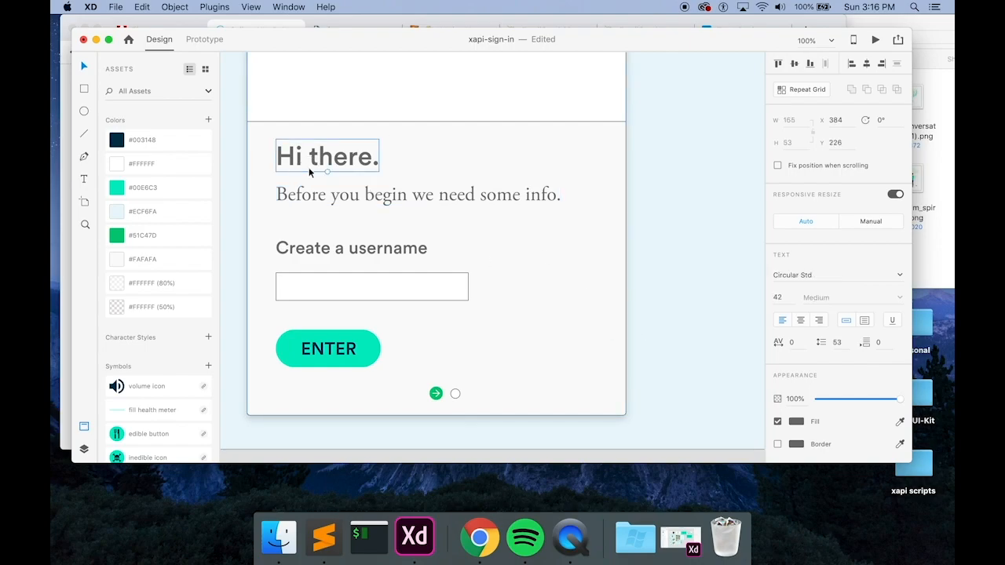
pyautogui.click(117, 141)
# - Set the "Before you begin we need some info." text fill to dark grey #3B3B3B
pyautogui.click(420, 198)
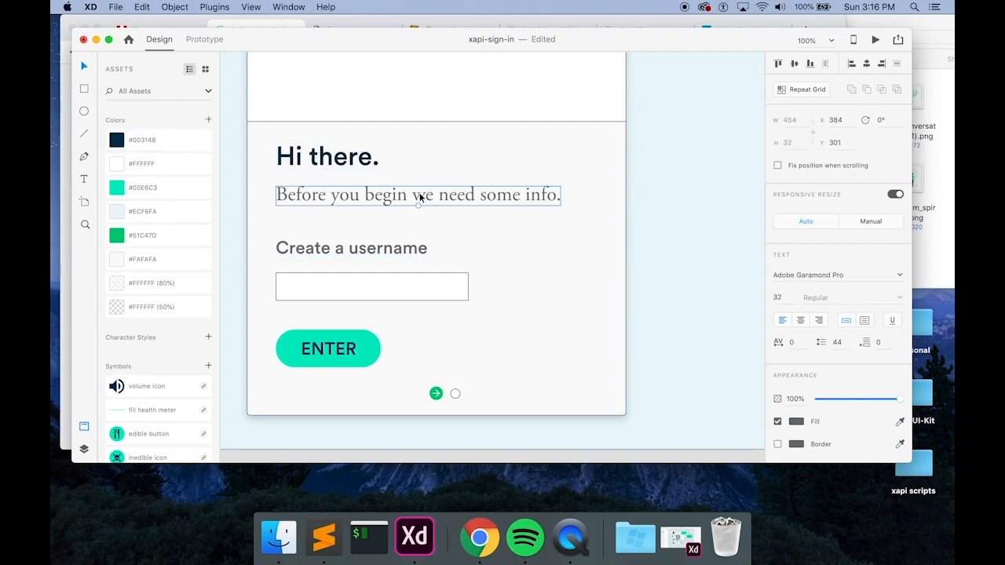
pyautogui.click(795, 427)
pyautogui.click(650, 445)
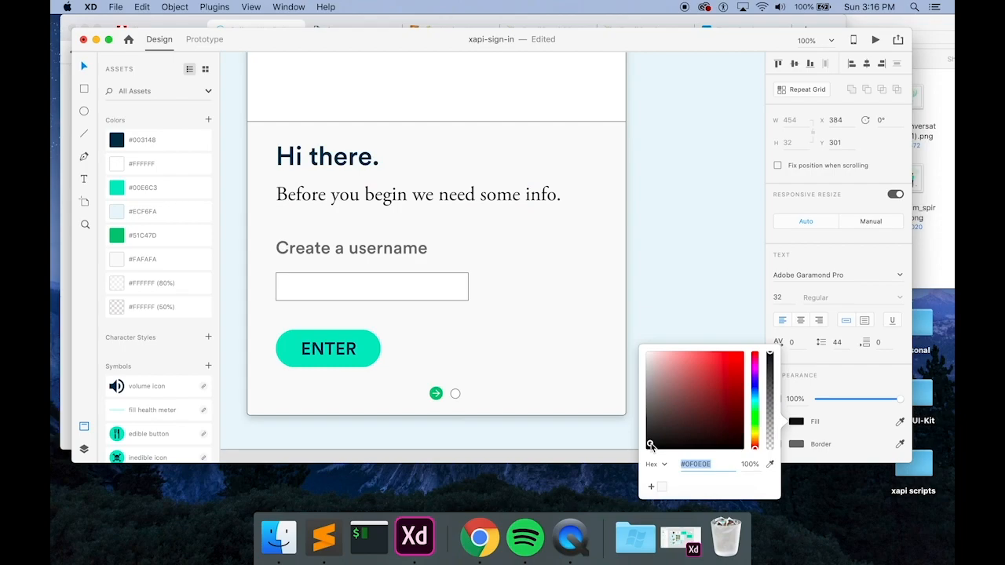
pyautogui.moveTo(650, 445); pyautogui.dragTo(646, 449)
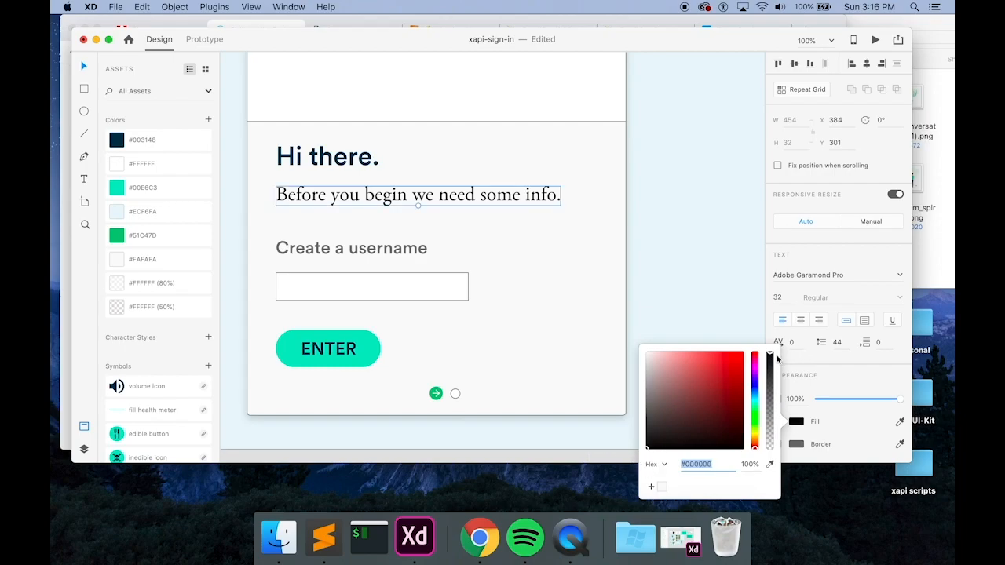
pyautogui.moveTo(769, 354); pyautogui.dragTo(769, 338)
pyautogui.moveTo(651, 442); pyautogui.dragTo(645, 432)
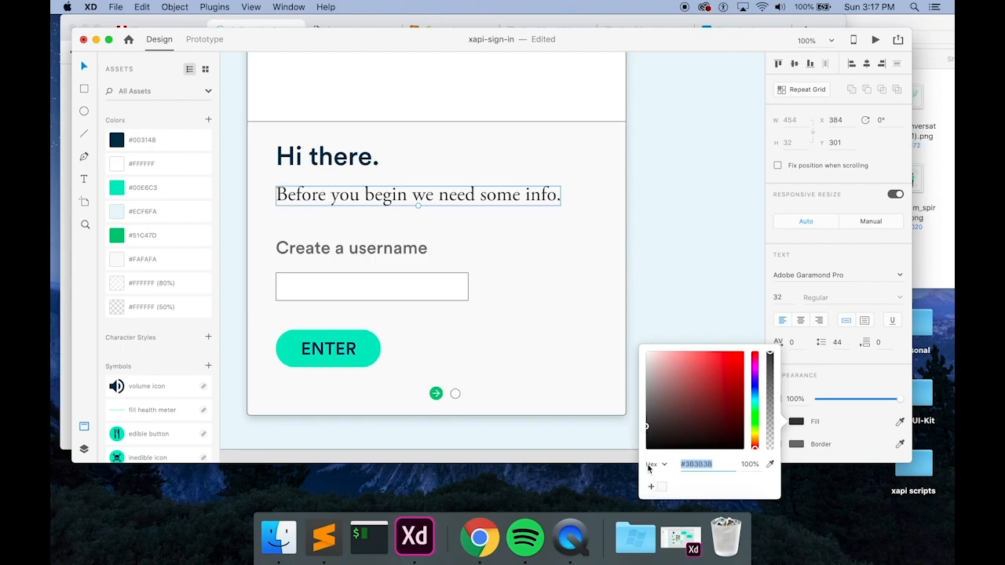
pyautogui.click(659, 299)
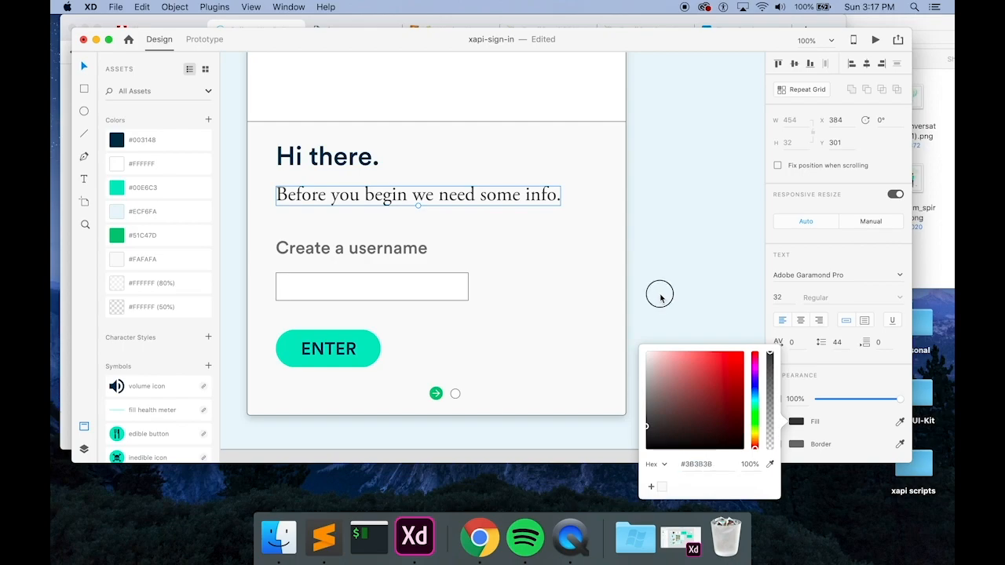
# - Colour the "Create a username" label with the #003148 colour asset
pyautogui.click(382, 250)
pyautogui.doubleClick(135, 140)
pyautogui.click(122, 139)
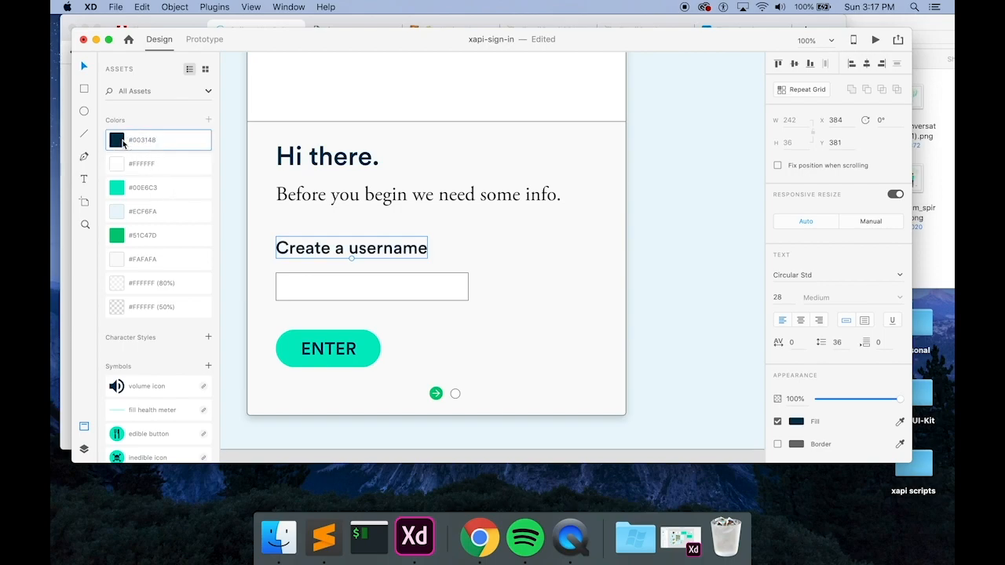
# - Fill the second page-indicator dot with #003148 and remove its border
pyautogui.click(447, 200)
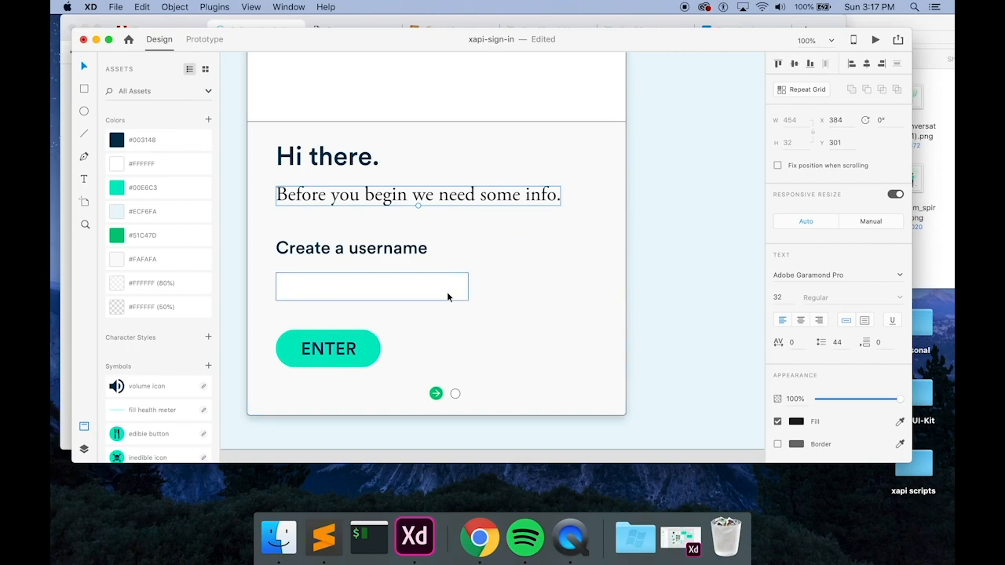
pyautogui.click(455, 394)
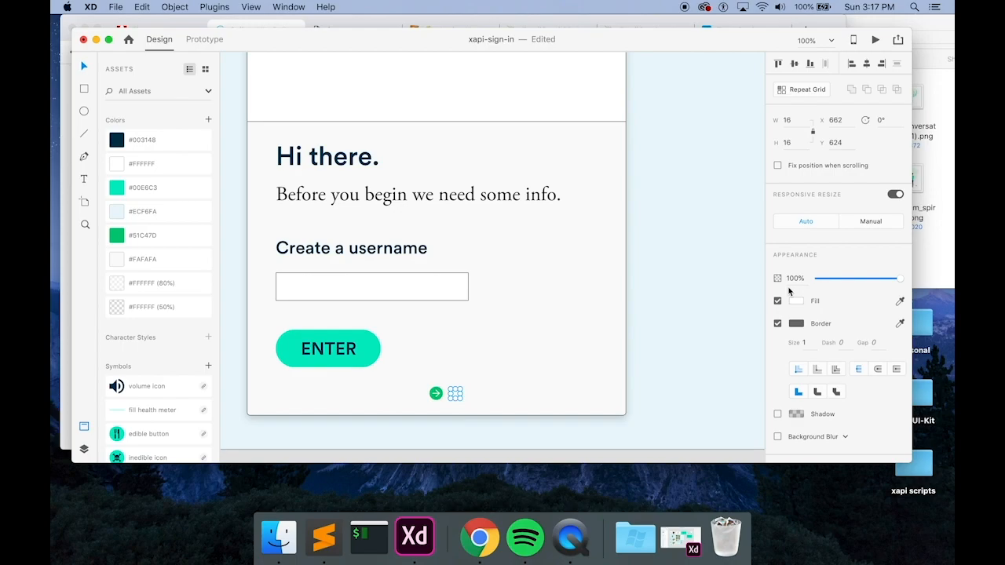
pyautogui.click(117, 143)
pyautogui.click(777, 324)
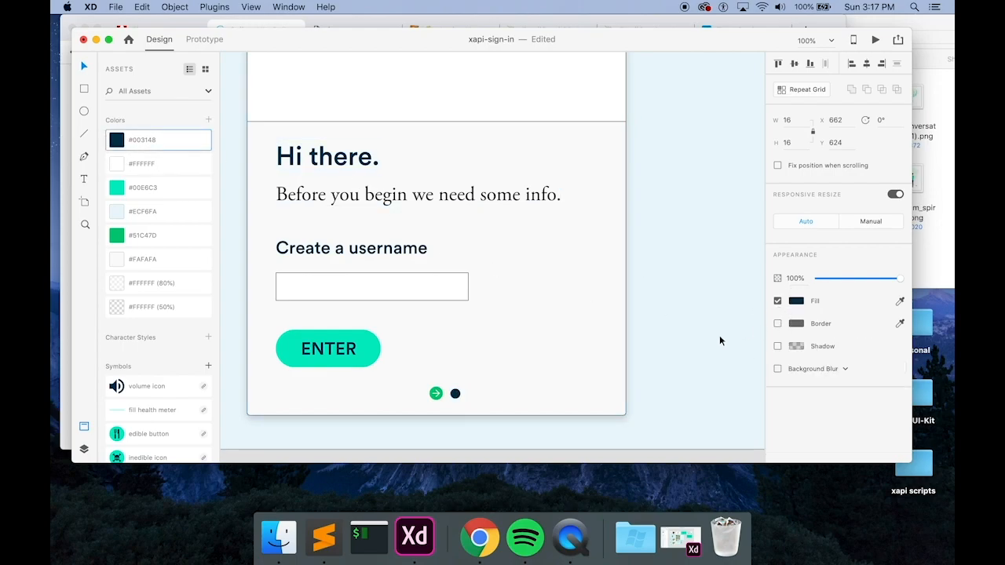
pyautogui.click(702, 346)
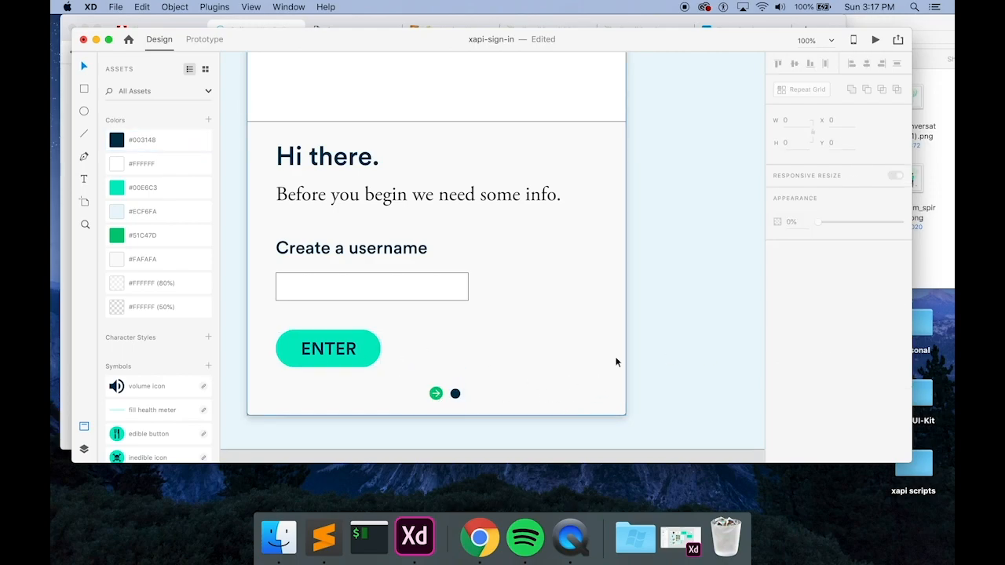
pyautogui.scroll(3, 616, 361)
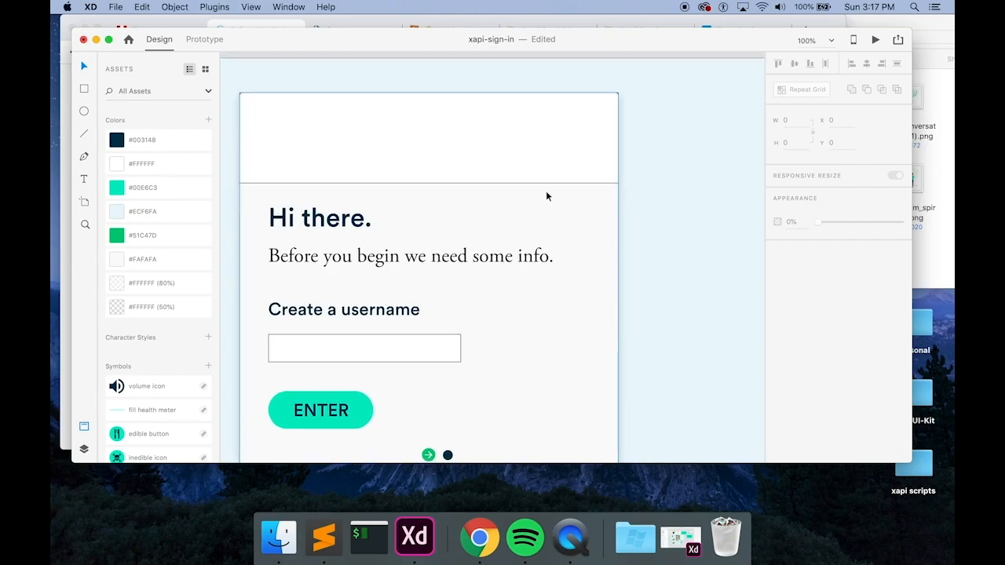
pyautogui.click(537, 171)
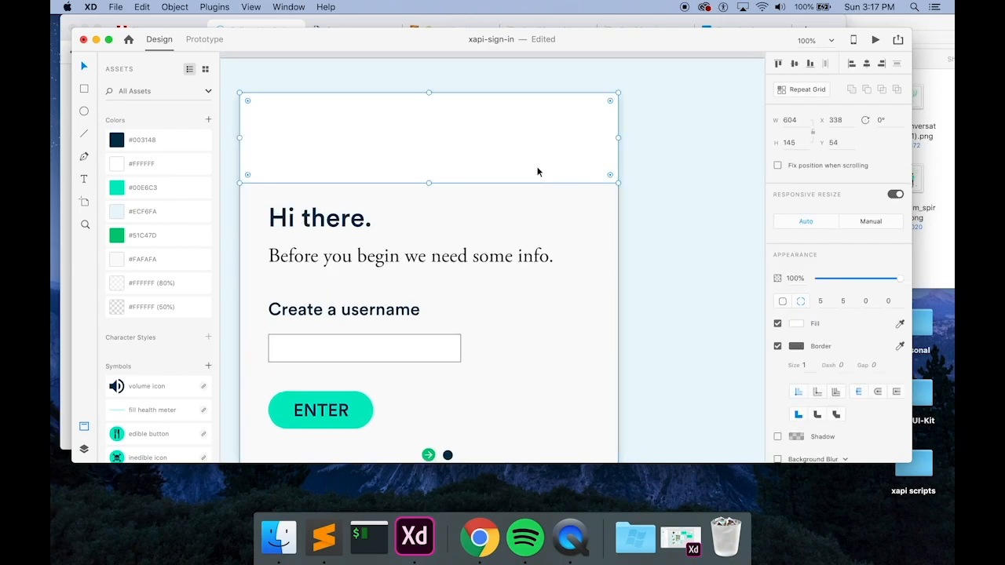
pyautogui.click(681, 275)
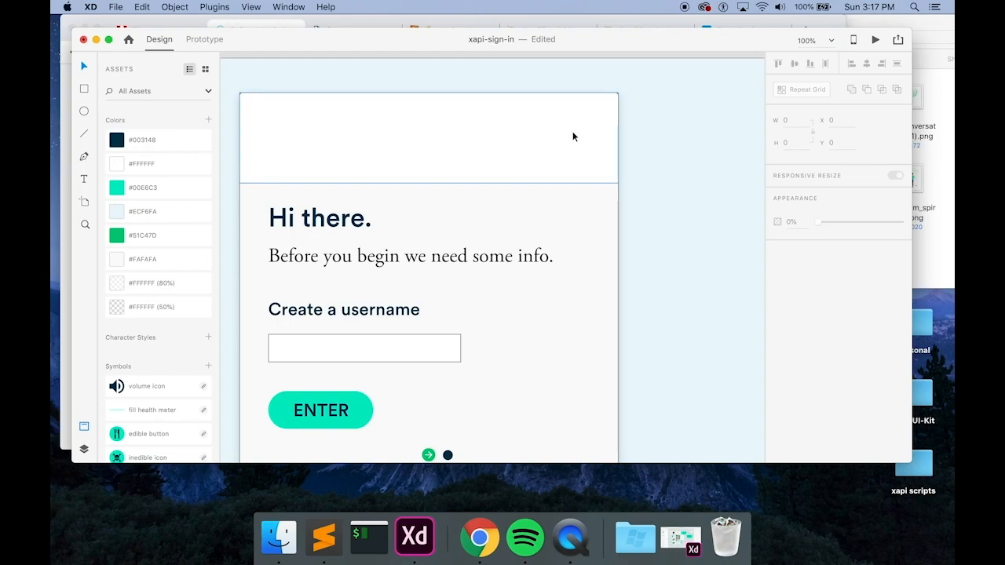
pyautogui.scroll(-3, 572, 134)
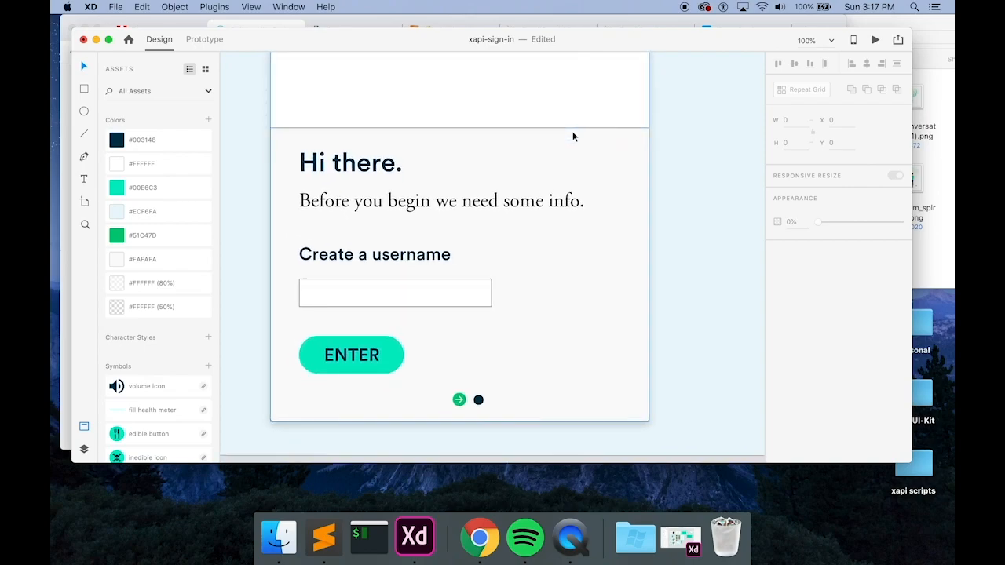
# - Colour the username input field's border with the #003148 colour asset
pyautogui.click(461, 307)
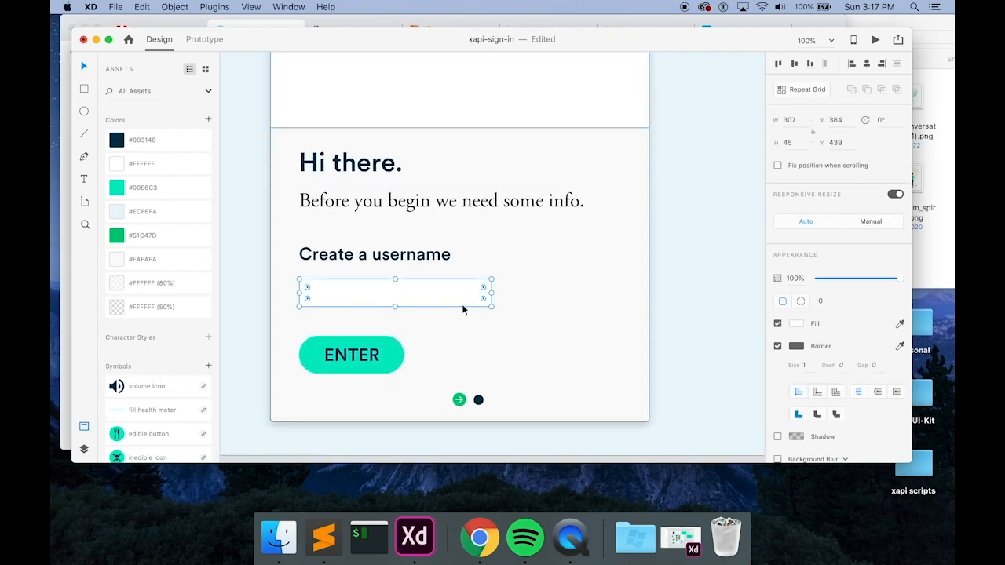
pyautogui.click(796, 346)
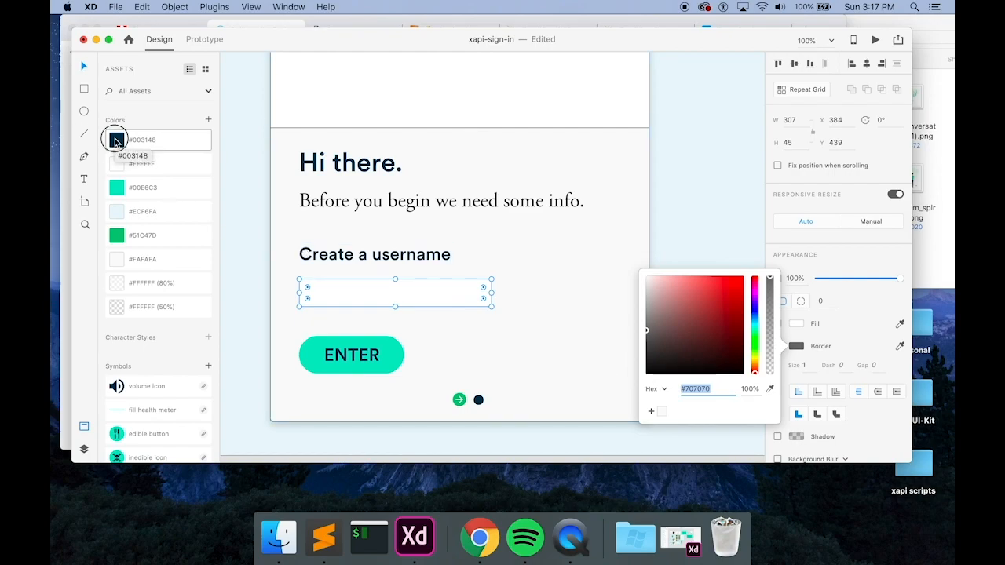
pyautogui.click(116, 141)
pyautogui.press('super+z')
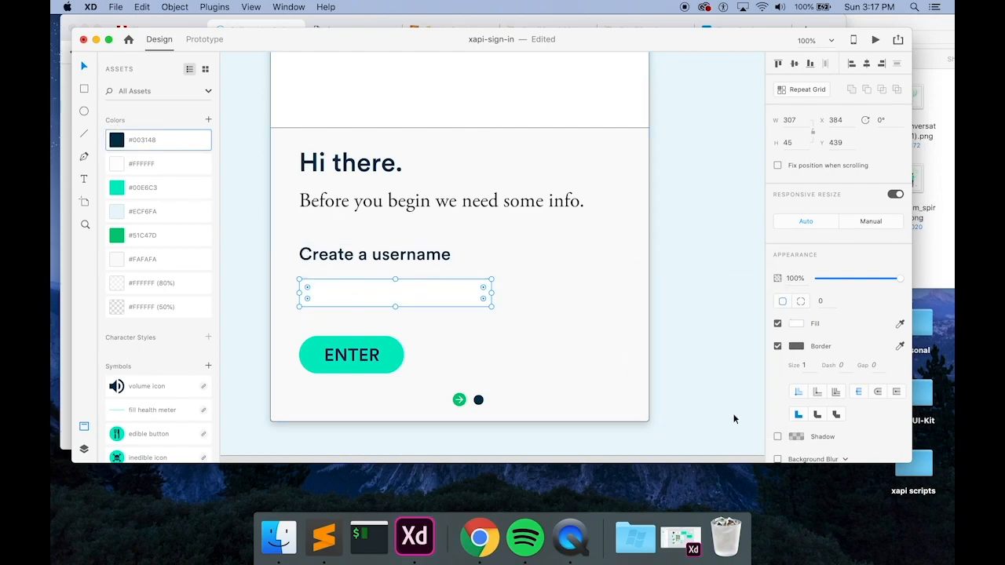
pyautogui.click(899, 346)
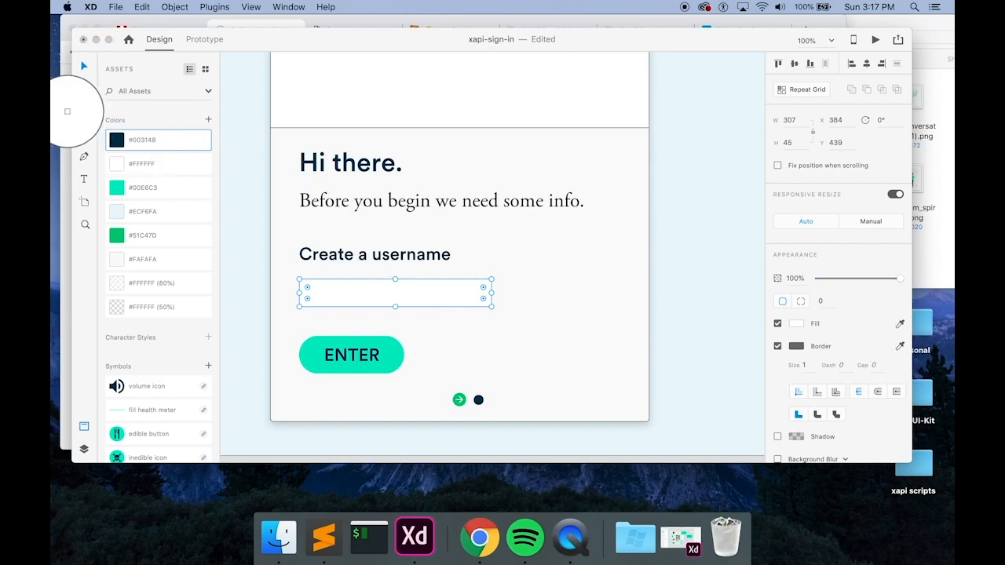
pyautogui.click(116, 140)
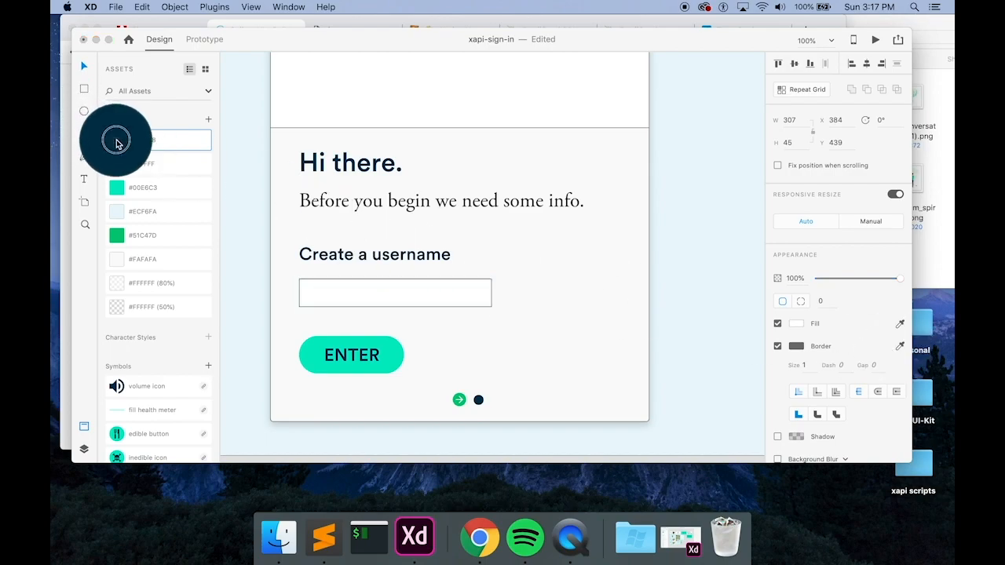
pyautogui.click(675, 290)
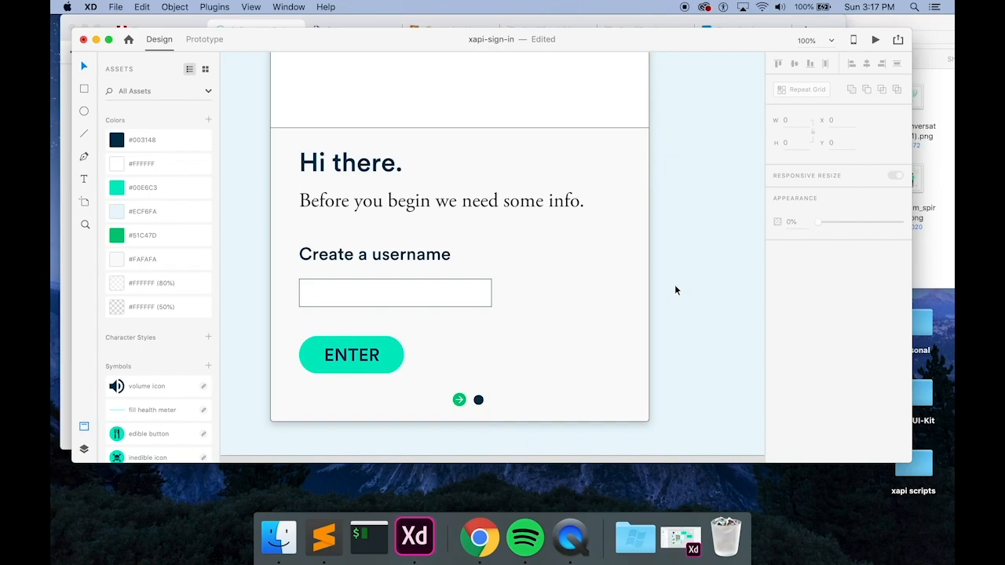
# - Examine the New sign-in artboard alongside the neighbouring Choice 1 artboard
pyautogui.click(457, 405)
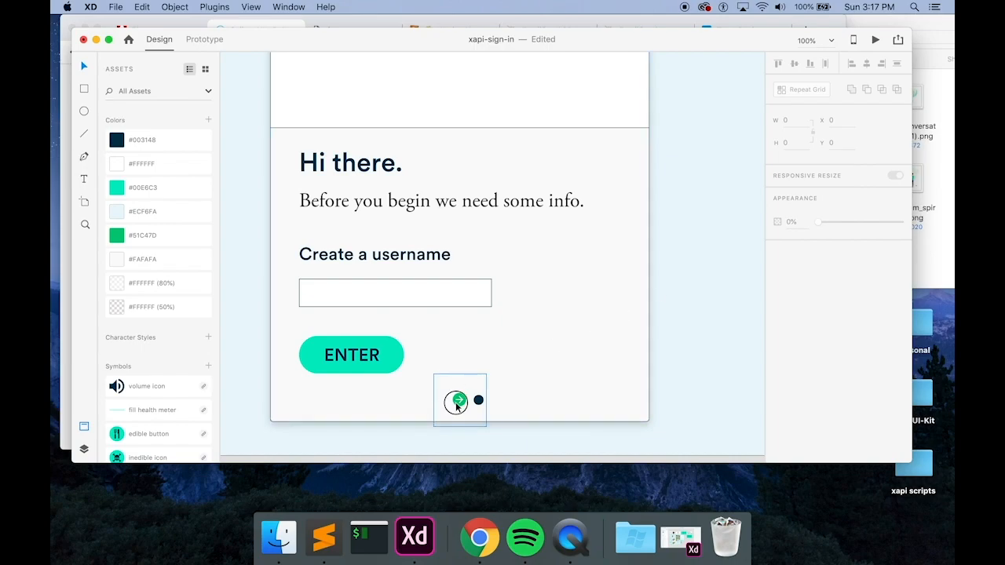
pyautogui.click(714, 356)
pyautogui.press('super+minus')
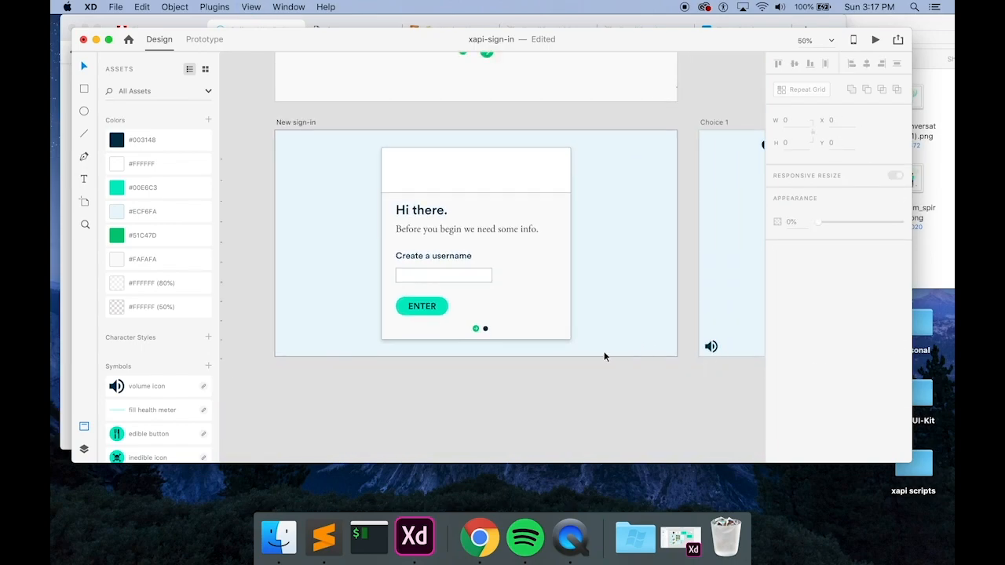
pyautogui.hscroll(10, 604, 357)
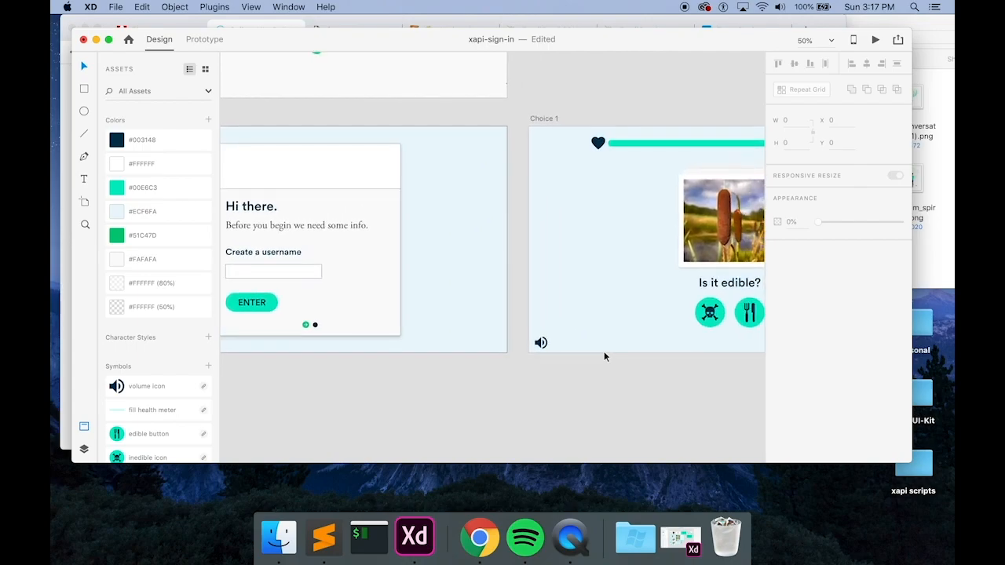
pyautogui.hscroll(10, 604, 357)
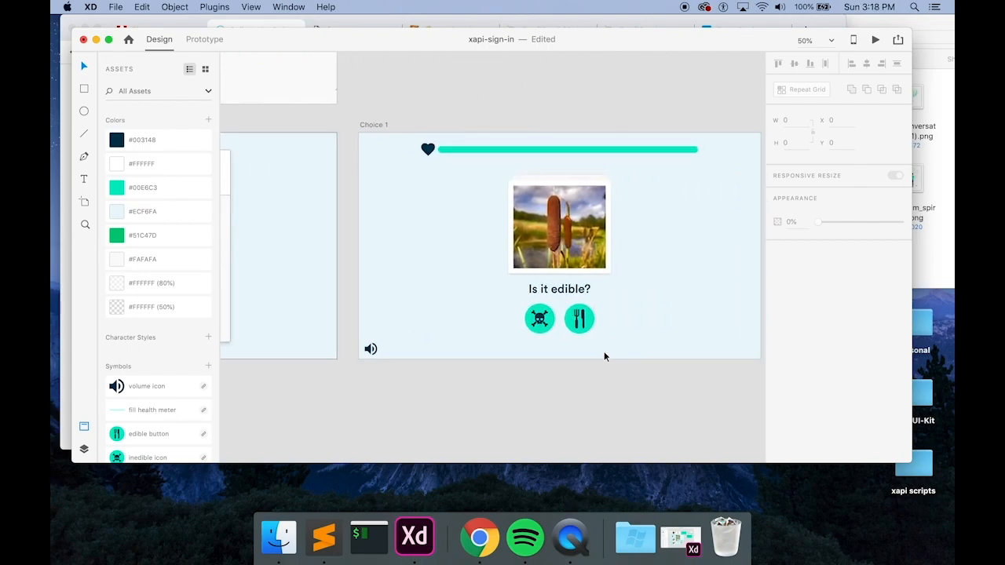
pyautogui.hscroll(-20, 604, 356)
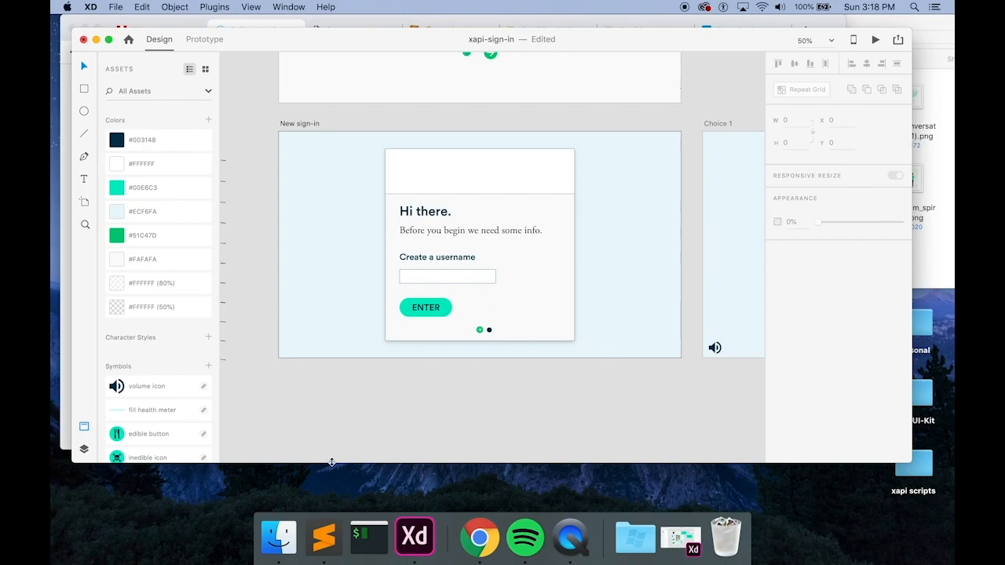
# - Switch to the identify-plants-ui-kit window and inspect the fill colour of the body text in the Main artboard
pyautogui.rightClick(414, 537)
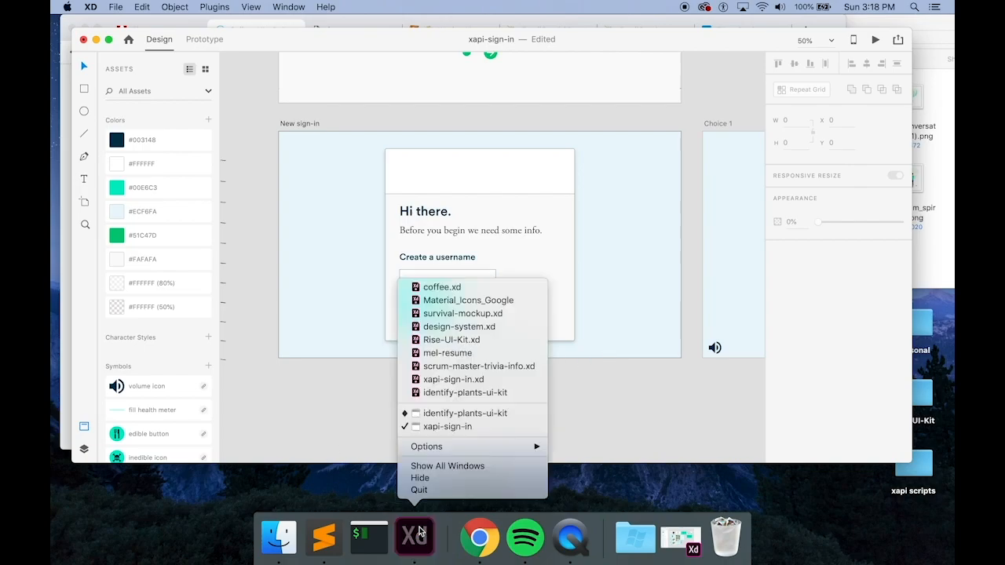
pyautogui.click(453, 413)
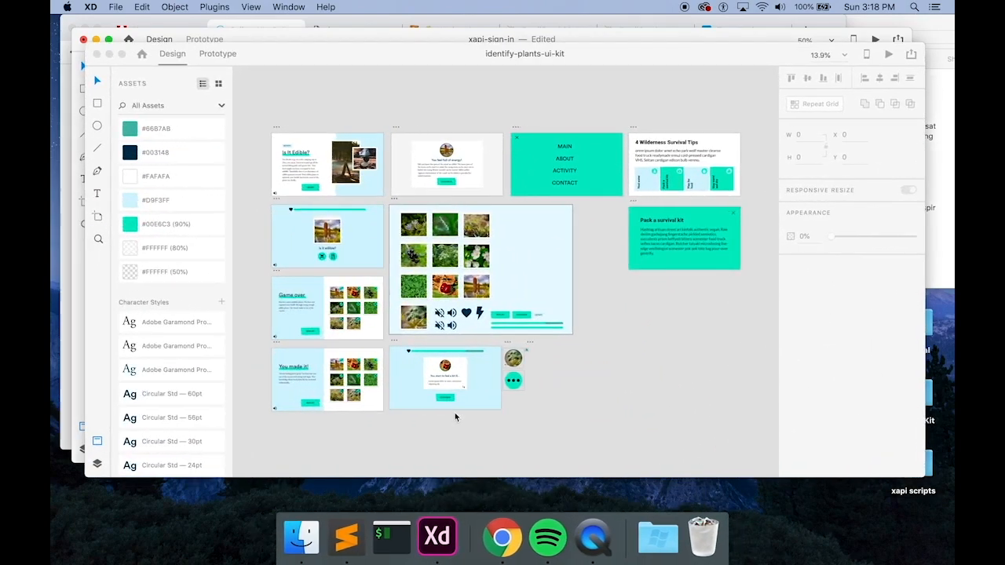
pyautogui.press('super+equal')
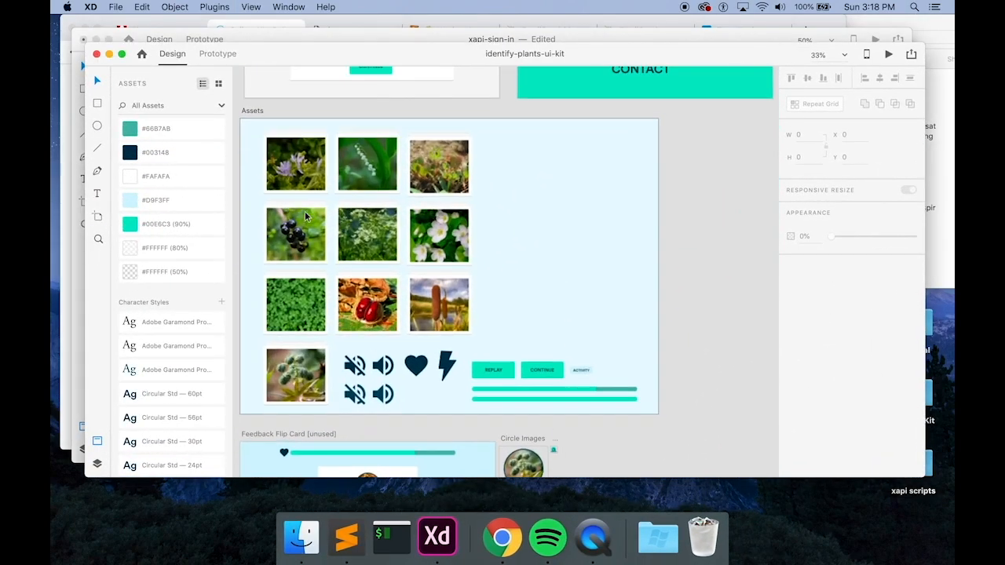
pyautogui.hscroll(-10, 289, 174)
pyautogui.scroll(6, 288, 174)
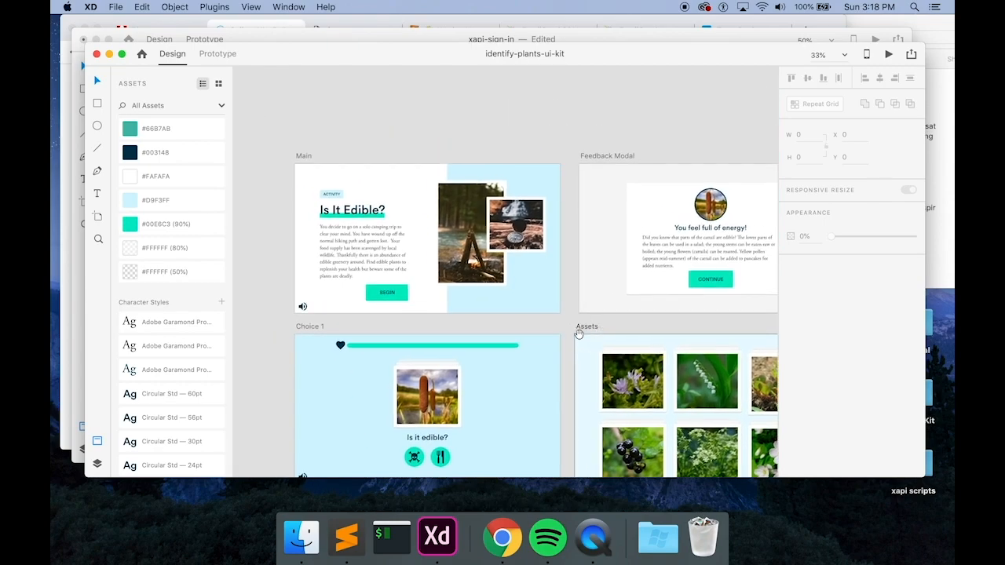
pyautogui.doubleClick(352, 260)
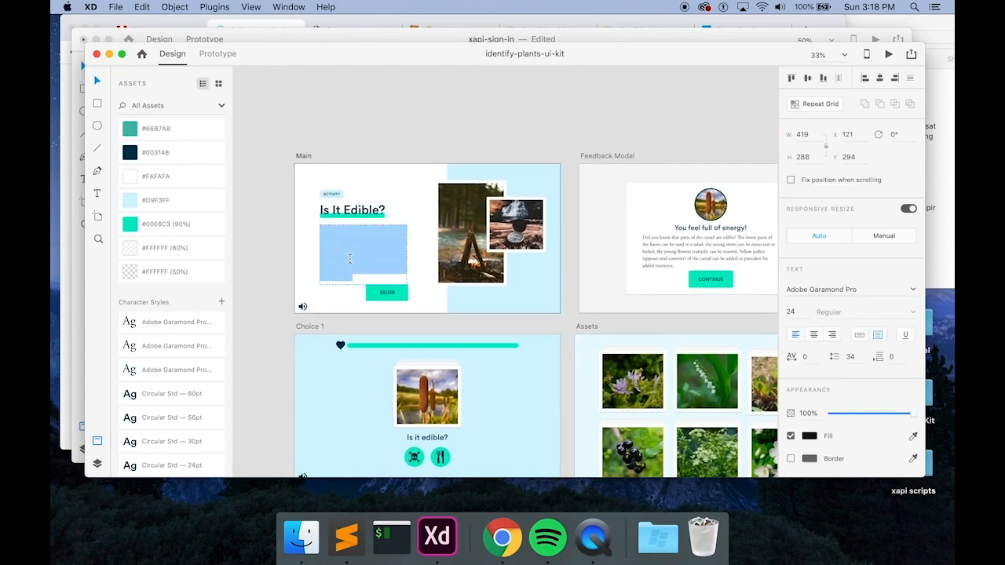
pyautogui.click(809, 438)
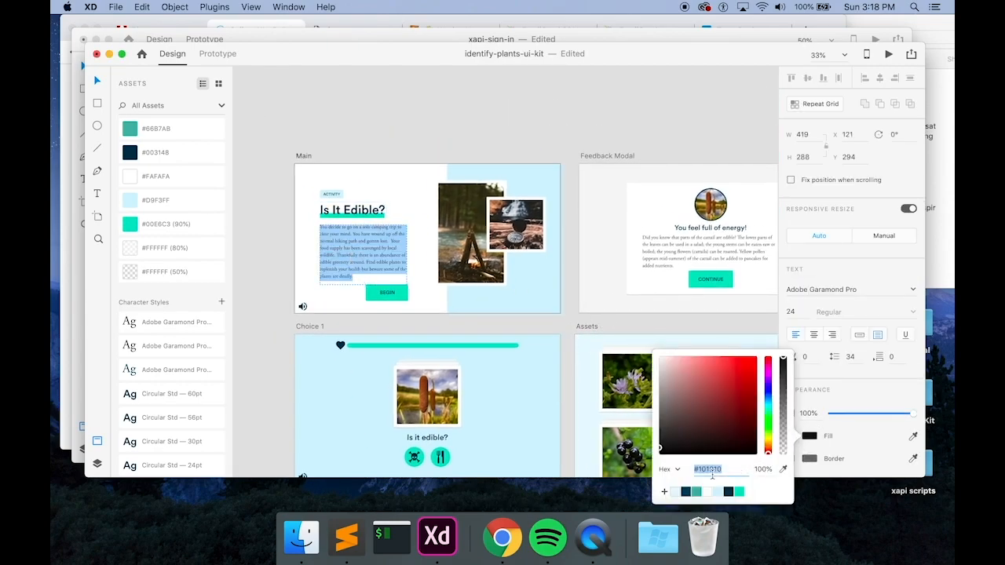
pyautogui.press('Escape')
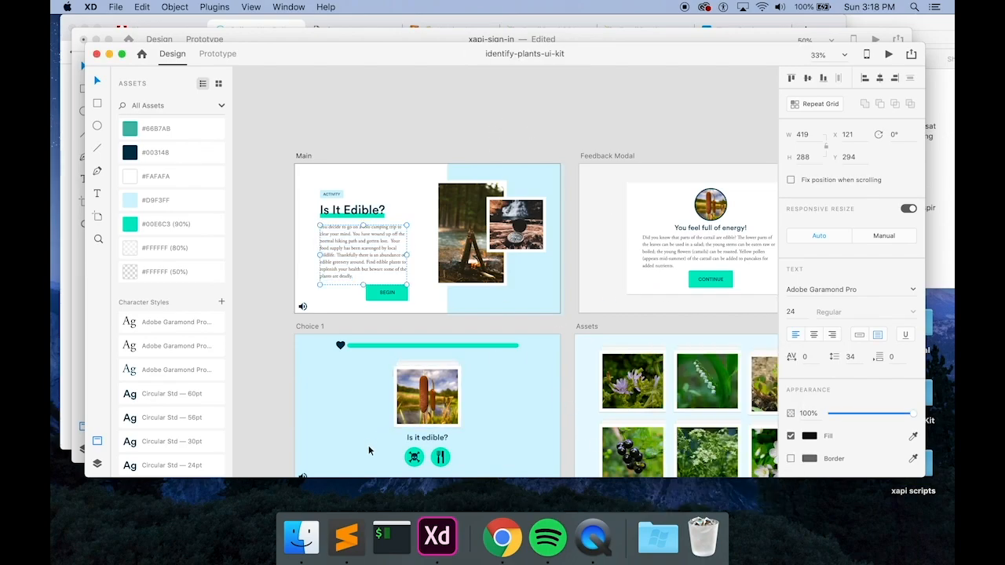
# - Return to the xapi-sign-in window and set the "Before you begin we need some info." text fill to #101010
pyautogui.rightClick(452, 544)
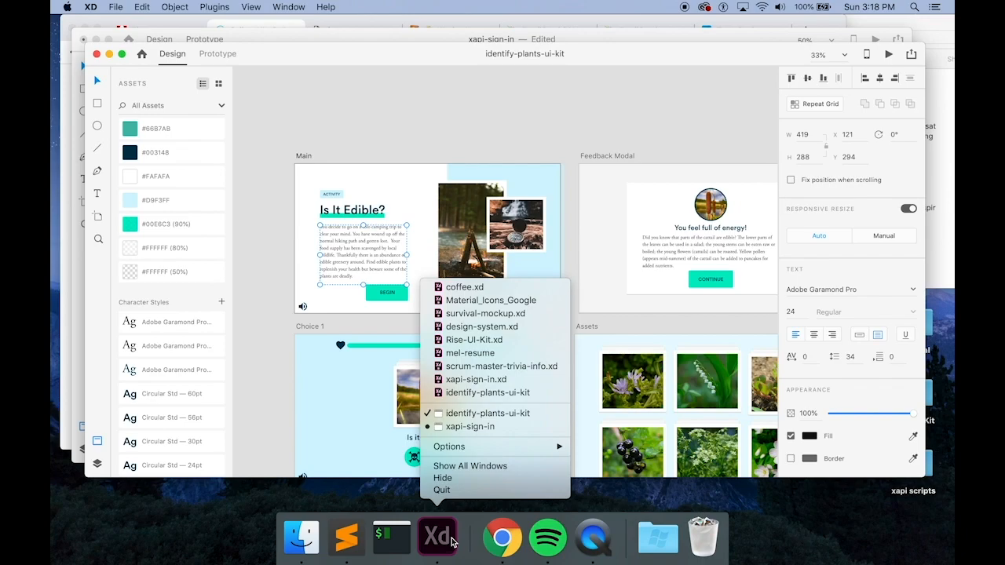
pyautogui.click(471, 413)
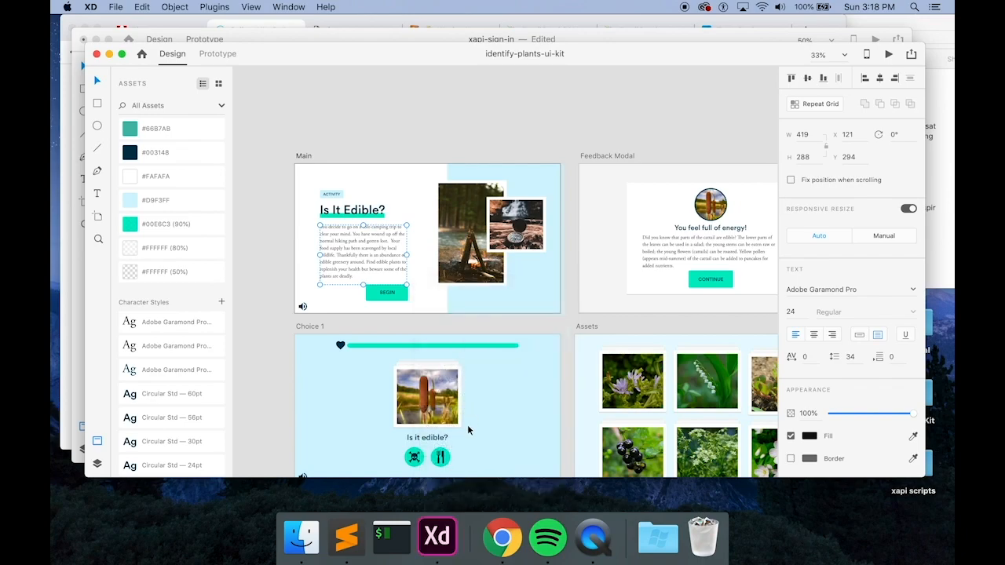
pyautogui.rightClick(437, 544)
pyautogui.click(463, 426)
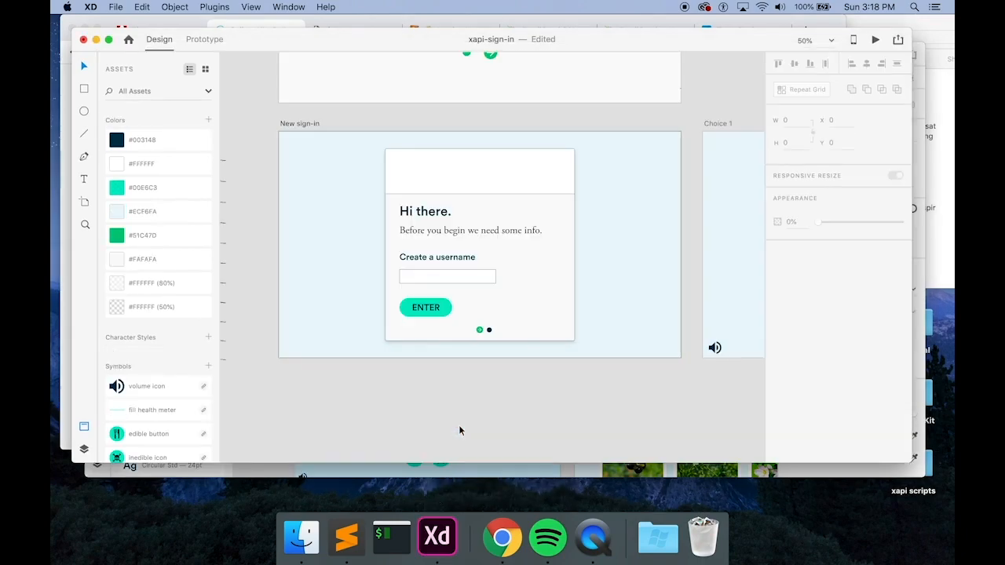
pyautogui.click(455, 237)
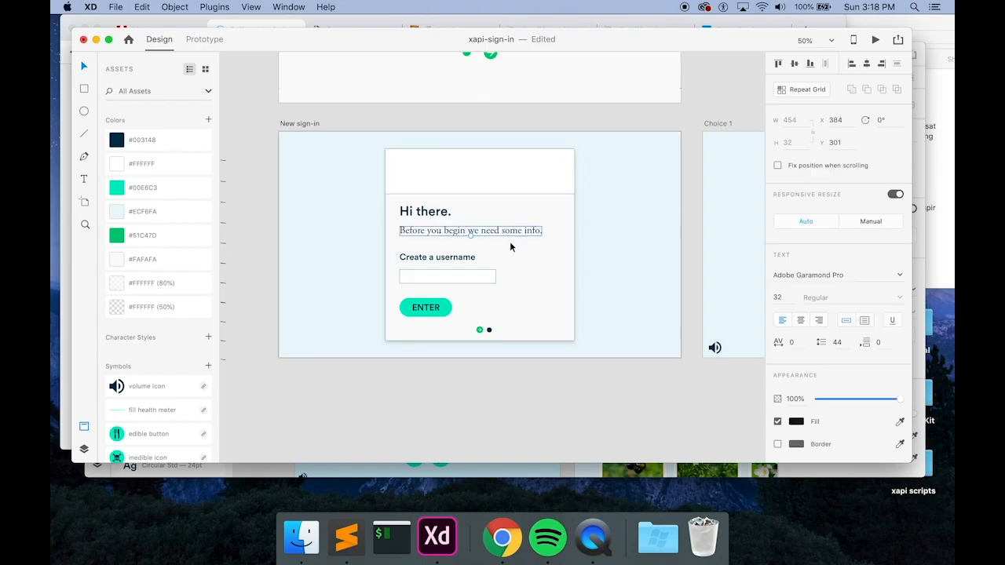
pyautogui.click(796, 422)
pyautogui.write('101010')
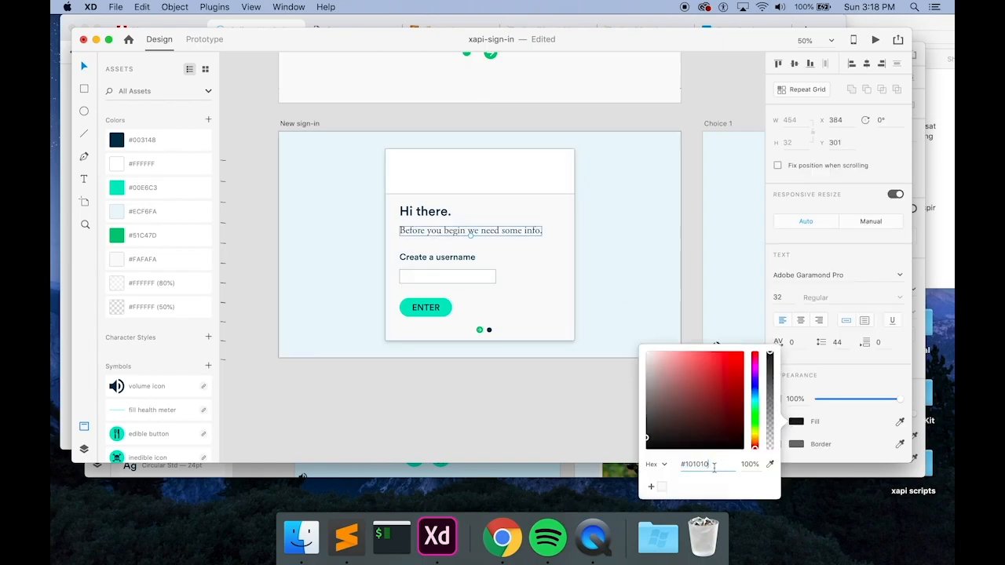
pyautogui.press('Return')
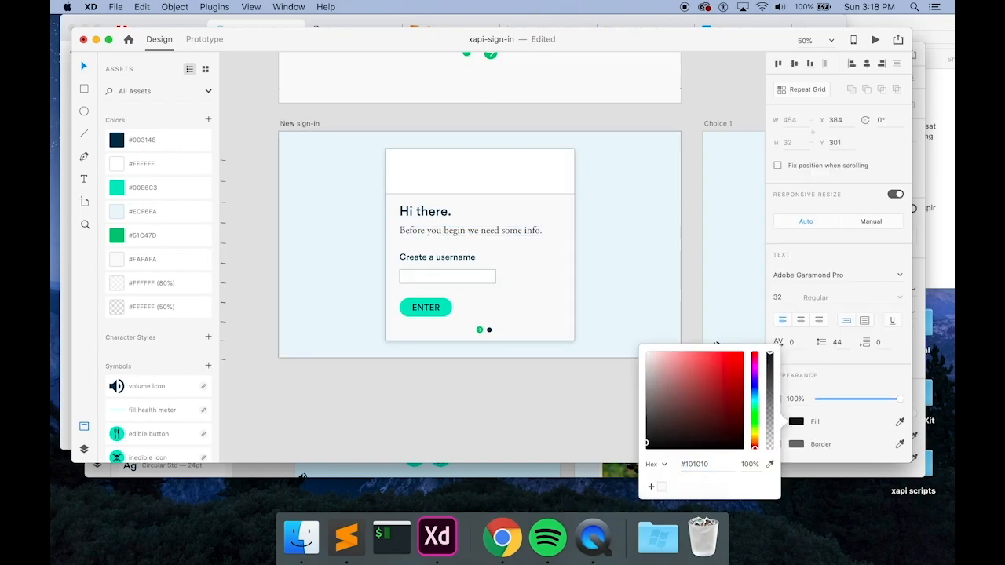
pyautogui.click(532, 407)
# - Set the ENTER button label's font size to 24
pyautogui.scroll(2, 531, 375)
pyautogui.scroll(2, 530, 375)
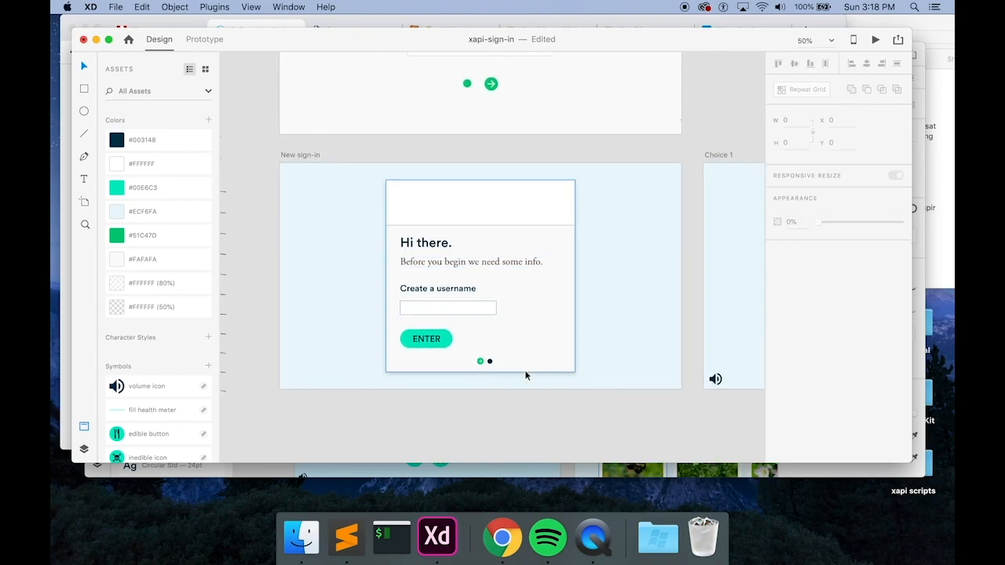
pyautogui.press('super+=')
pyautogui.press('super+=')
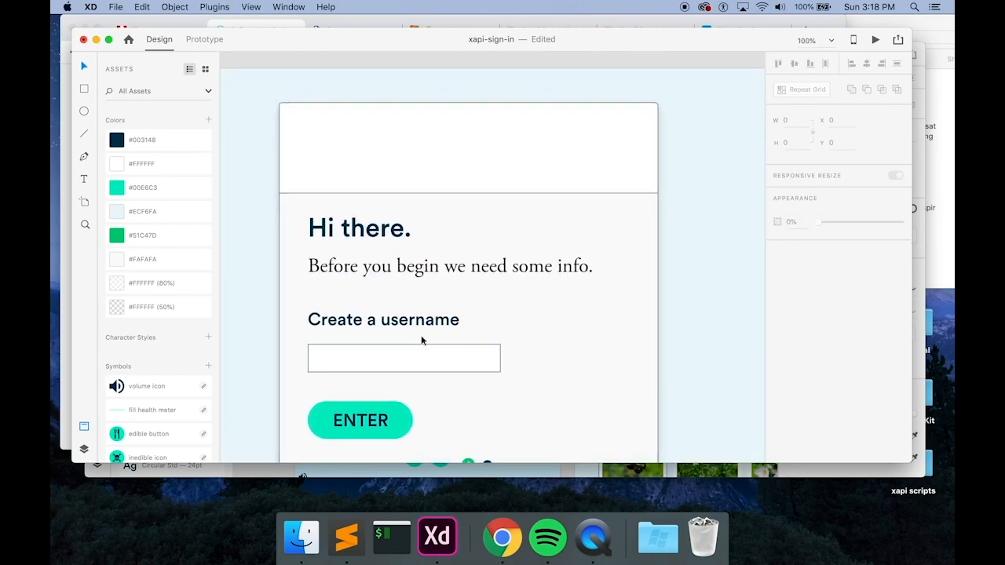
pyautogui.moveTo(424, 344); pyautogui.dragTo(424, 250)
pyautogui.doubleClick(375, 332)
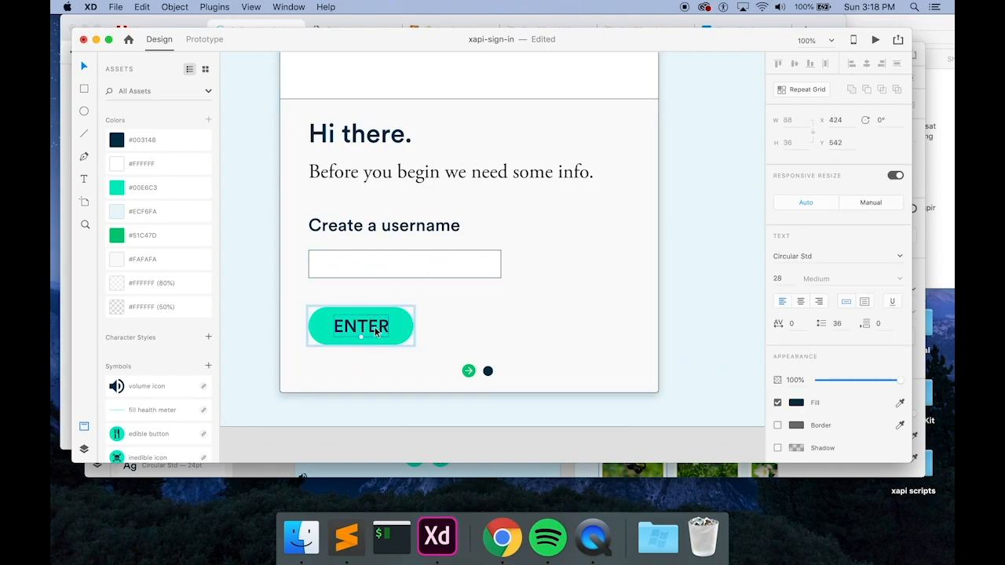
pyautogui.click(785, 283)
pyautogui.write('26')
pyautogui.press('Return')
pyautogui.click(787, 279)
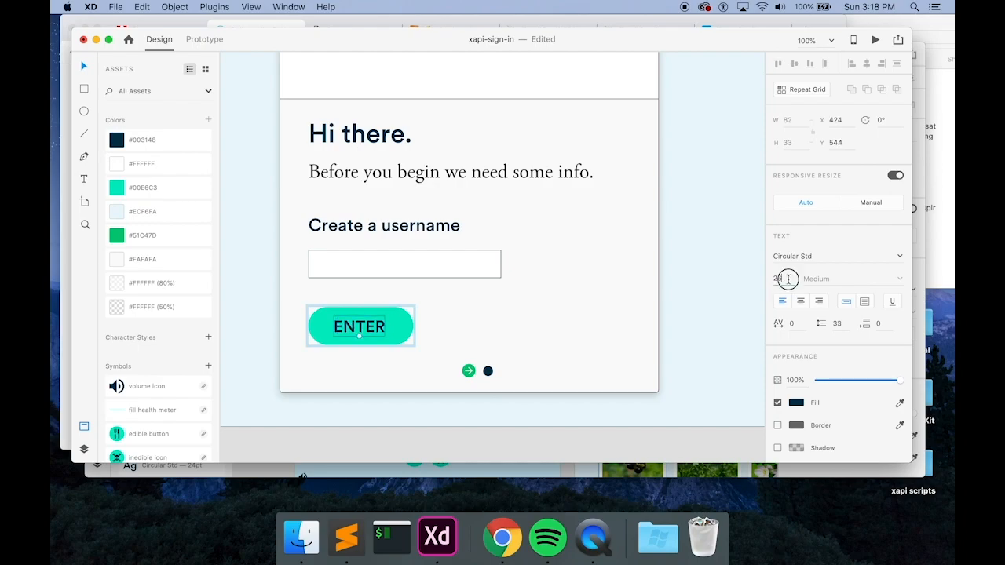
pyautogui.press('Return')
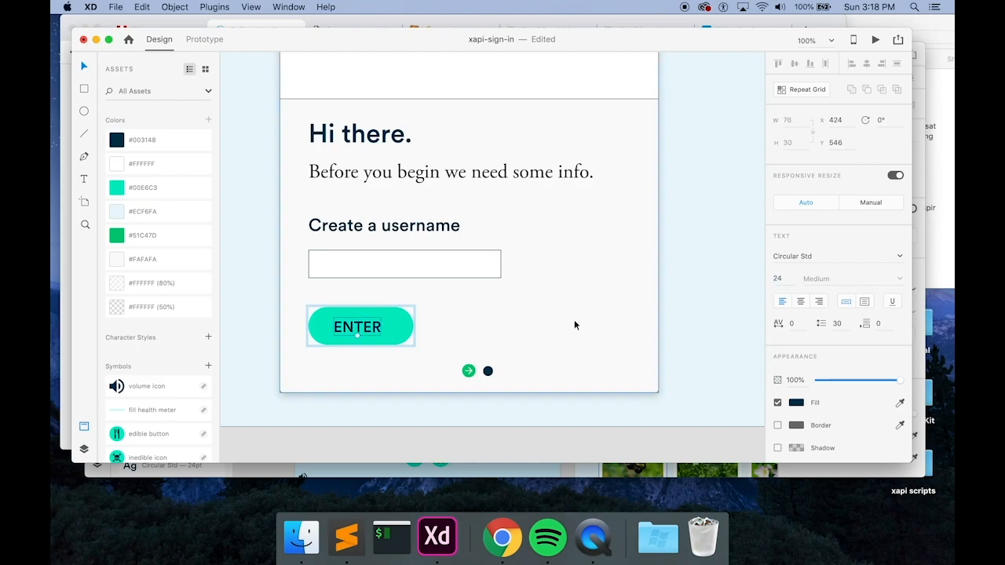
# - Set the "Create a username" label's font size to 24
pyautogui.click(382, 412)
pyautogui.click(366, 327)
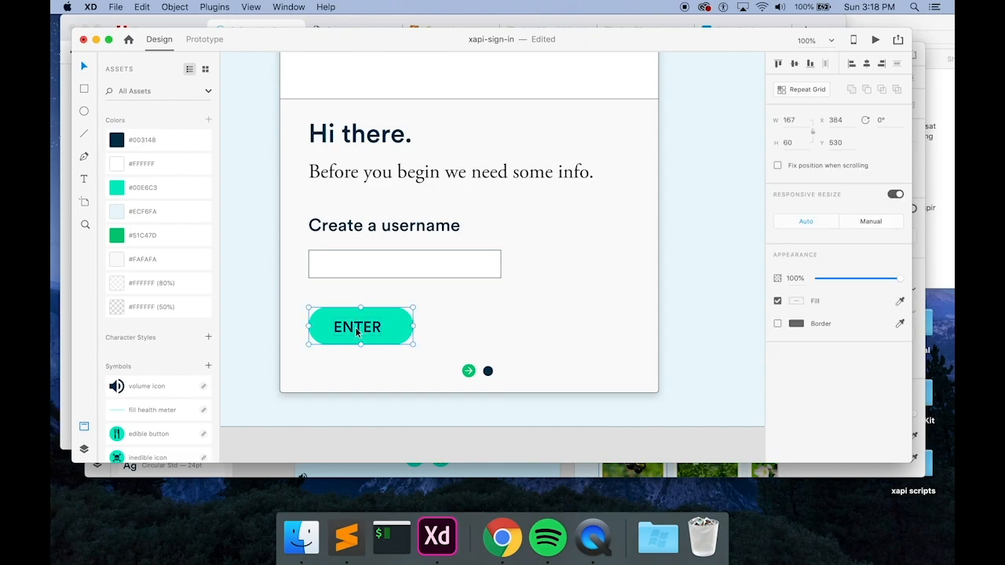
pyautogui.doubleClick(358, 330)
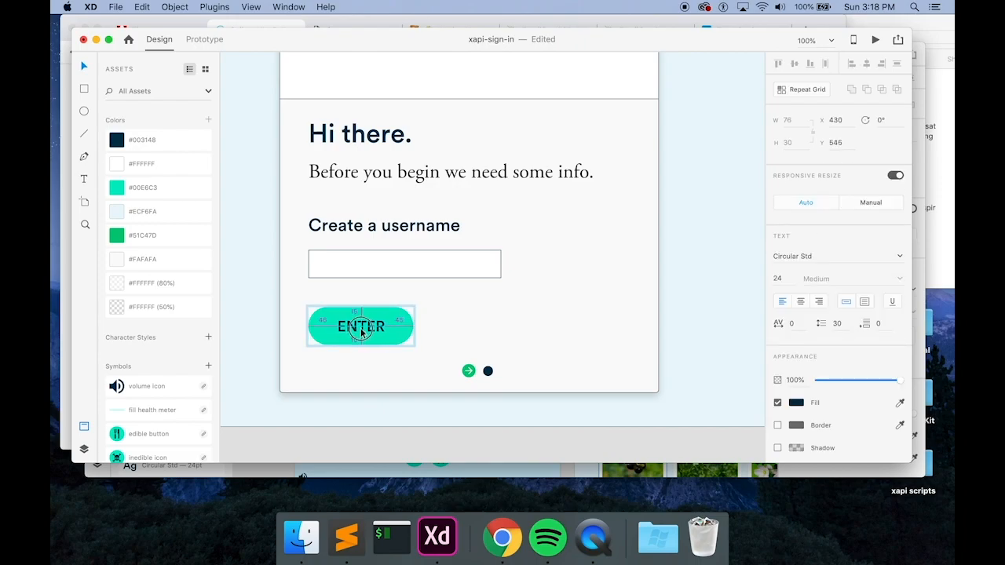
pyautogui.click(399, 232)
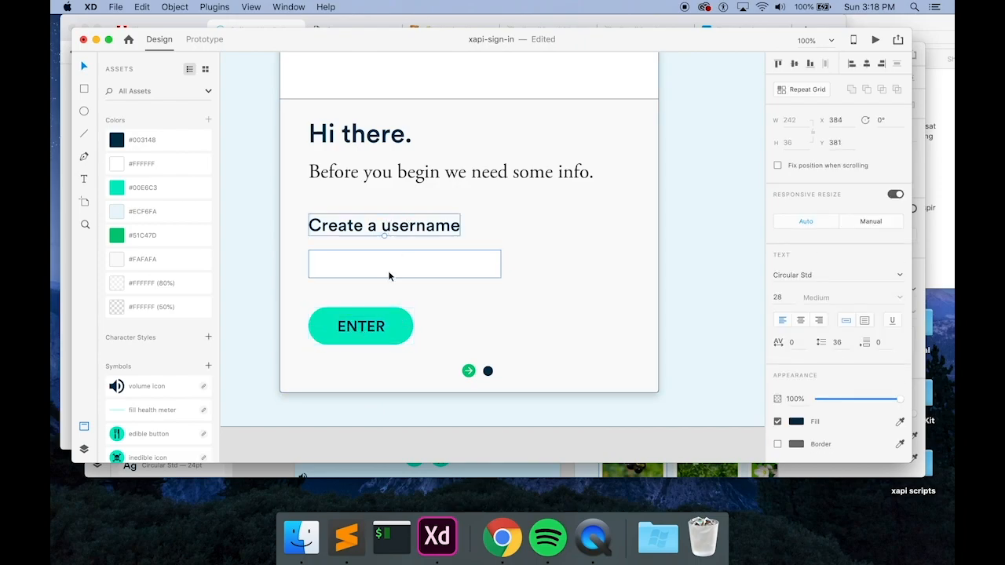
pyautogui.click(779, 297)
pyautogui.write('24')
pyautogui.press('Return')
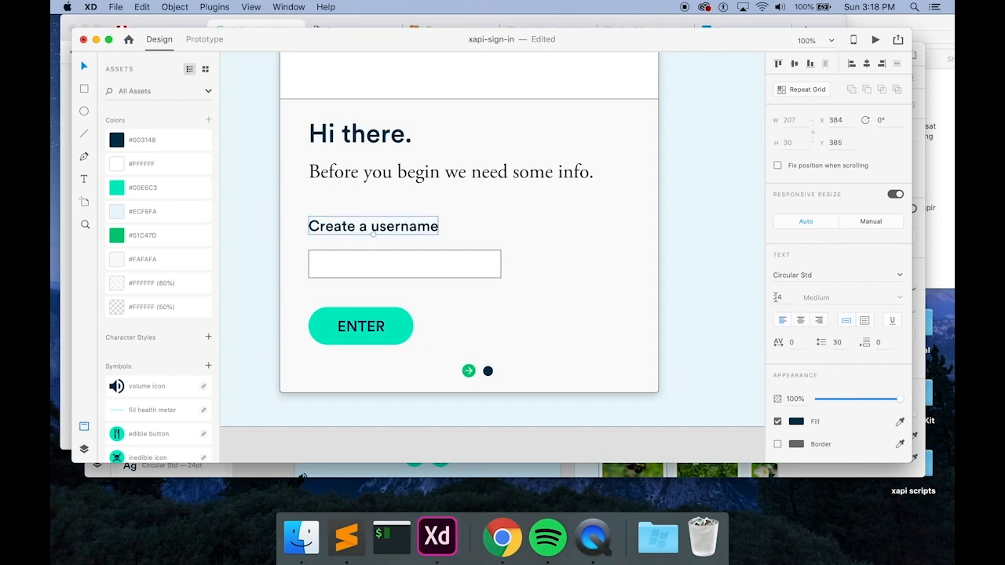
# - Set the "Before you begin we need some info." text's font size to 28
pyautogui.click(487, 174)
pyautogui.click(788, 299)
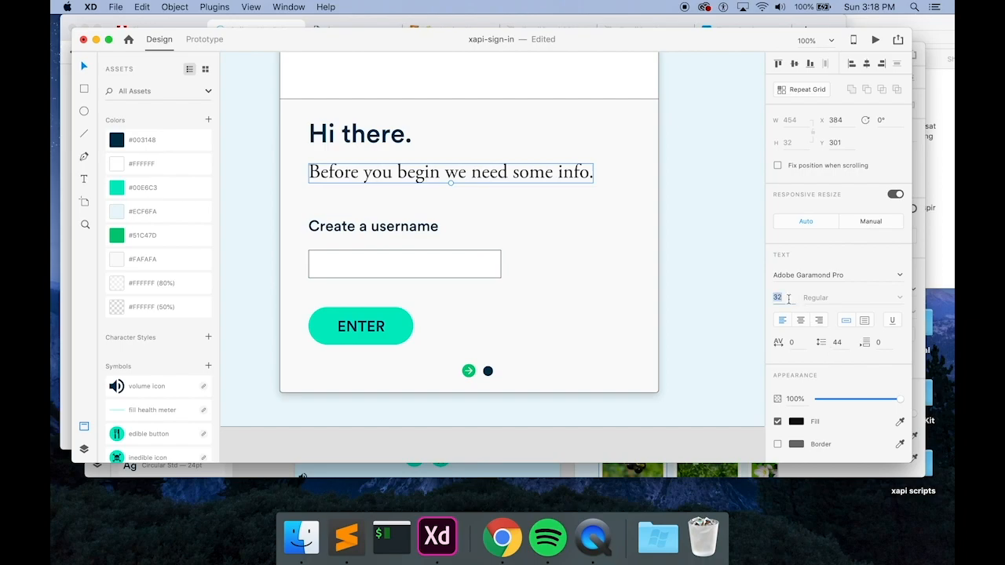
pyautogui.write('28')
pyautogui.press('Return')
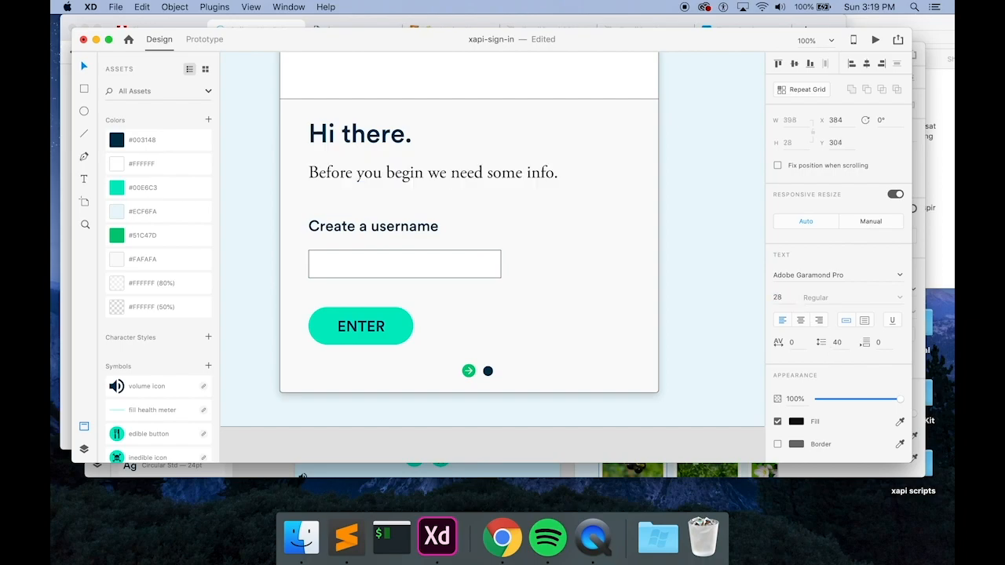
# - Remove the drop shadow from the username input box
pyautogui.click(682, 284)
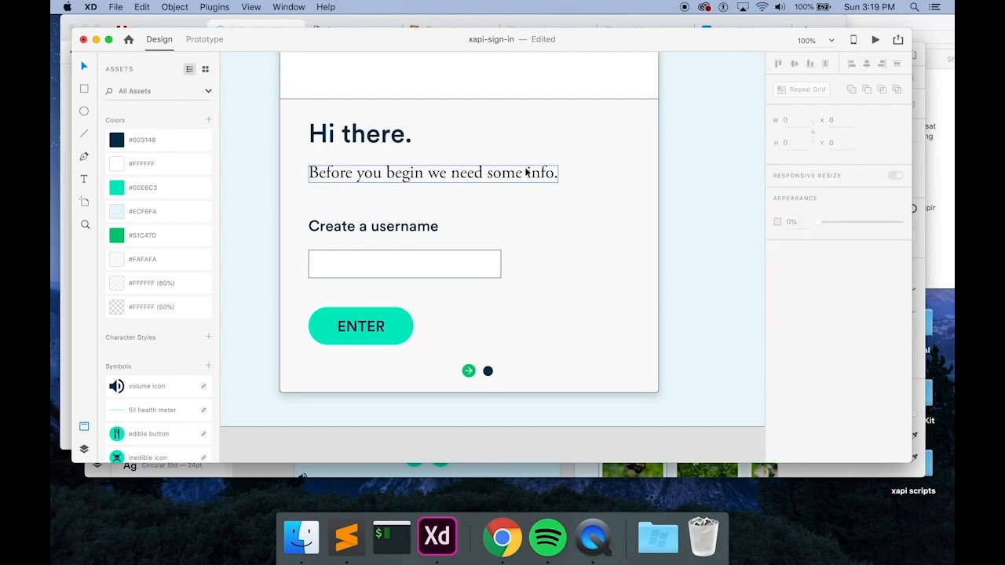
pyautogui.click(415, 234)
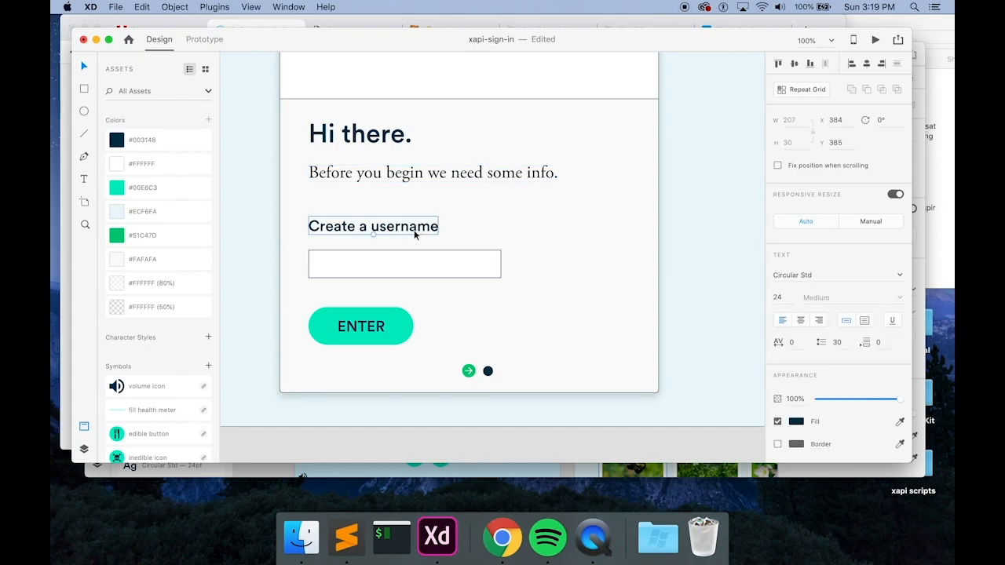
pyautogui.click(430, 268)
pyautogui.click(778, 437)
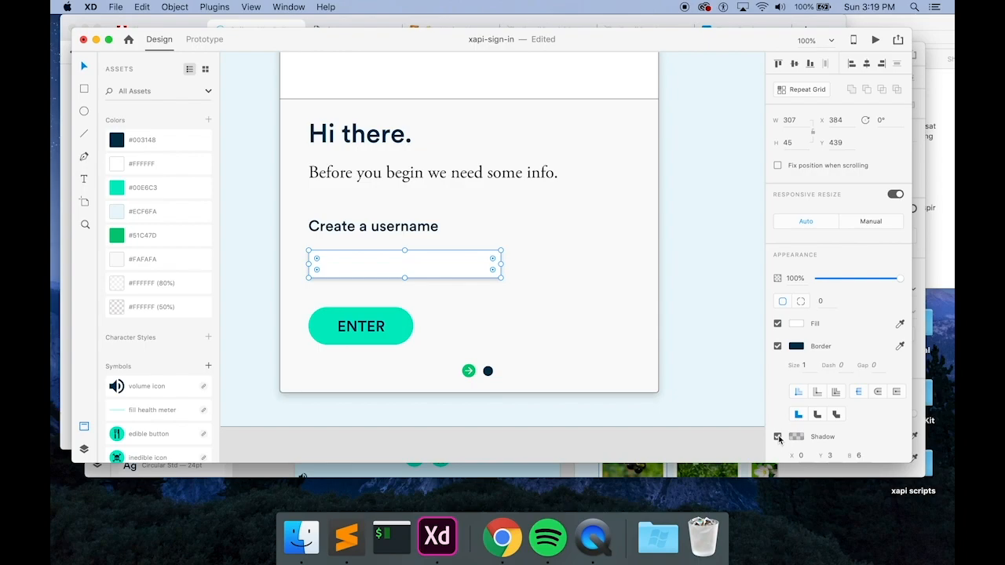
pyautogui.click(730, 397)
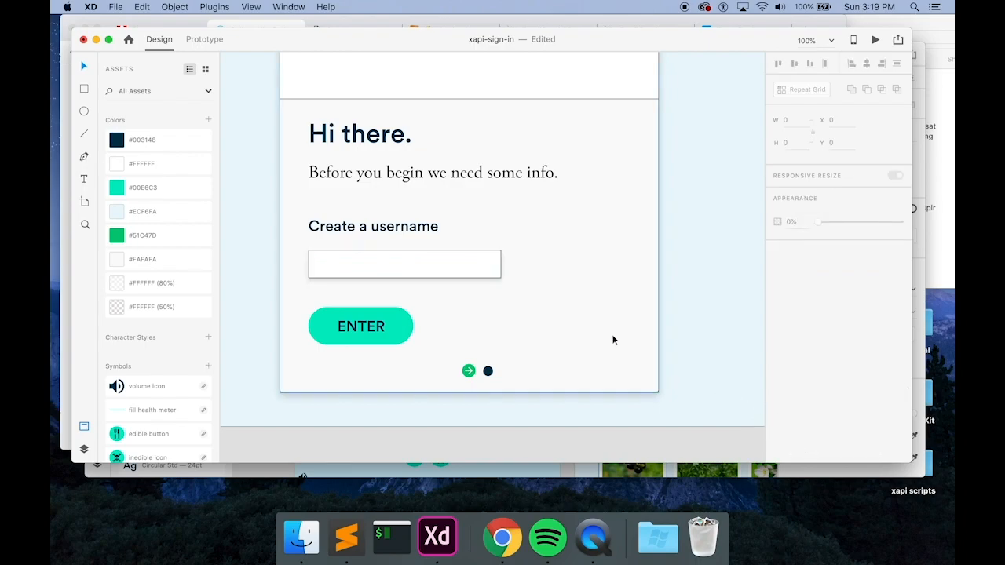
# - Group the heading, info text, username label, input box and ENTER button together
pyautogui.click(498, 270)
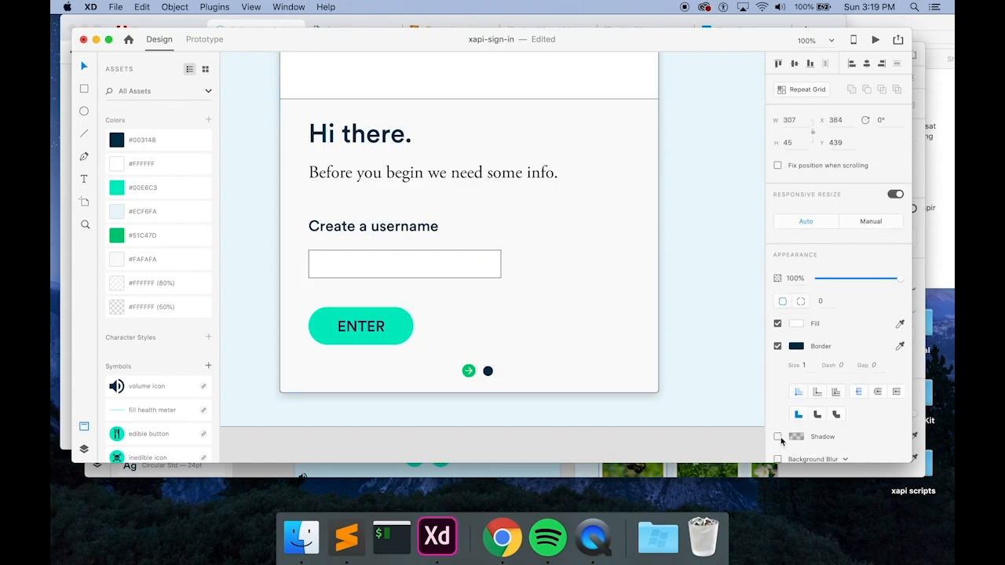
pyautogui.click(720, 358)
pyautogui.scroll(3, 619, 295)
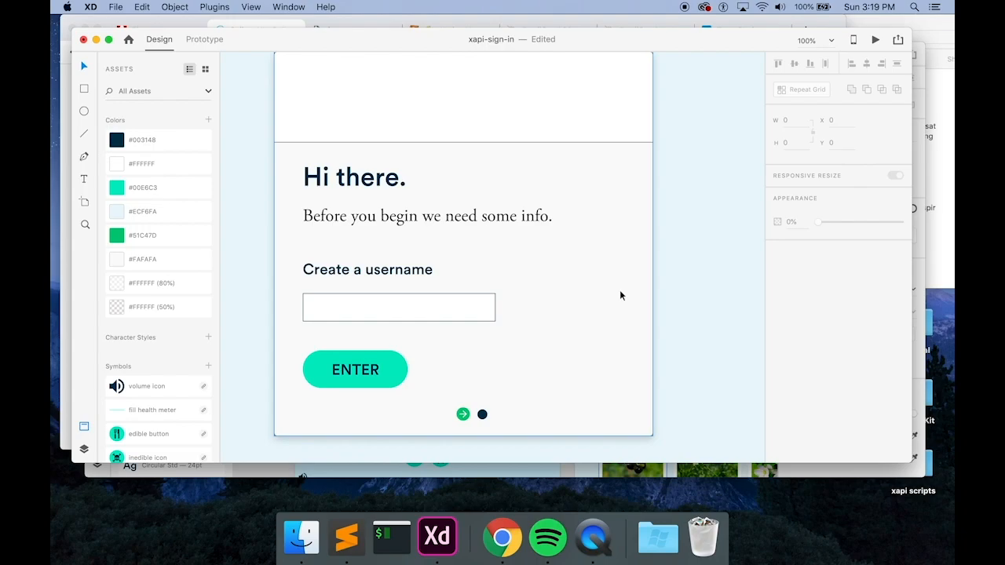
pyautogui.click(371, 197)
pyautogui.keyDown('shift'); pyautogui.click(373, 218); pyautogui.keyUp('shift')
pyautogui.keyDown('shift'); pyautogui.click(375, 273); pyautogui.keyUp('shift')
pyautogui.keyDown('shift'); pyautogui.click(374, 314); pyautogui.keyUp('shift')
pyautogui.keyDown('shift'); pyautogui.click(360, 381); pyautogui.keyUp('shift')
pyautogui.rightClick(359, 383)
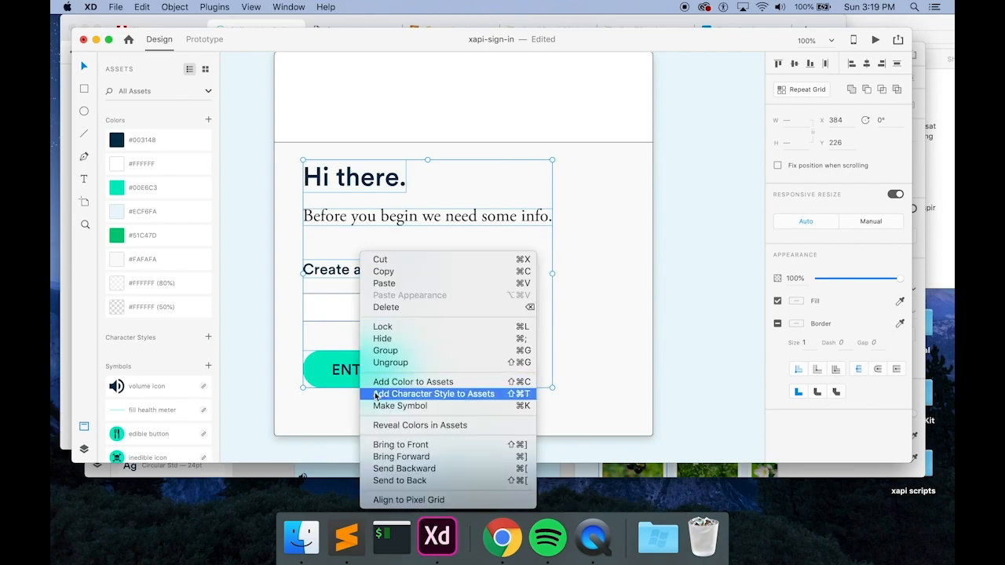
pyautogui.click(392, 350)
# - Nudge the grouped form content slightly right and down within the card
pyautogui.click(635, 332)
pyautogui.click(684, 294)
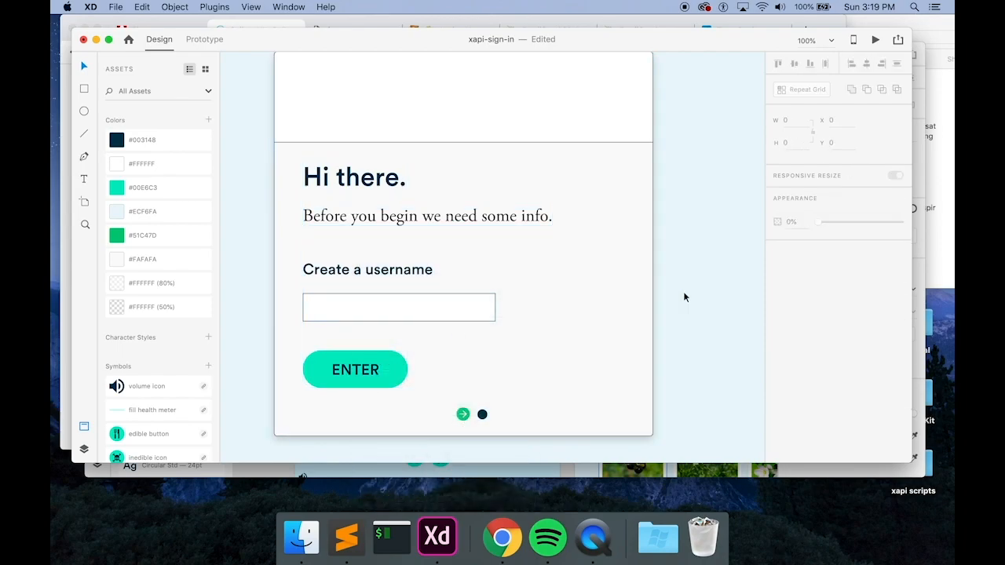
pyautogui.click(473, 214)
pyautogui.moveTo(473, 213); pyautogui.dragTo(480, 220)
pyautogui.click(688, 269)
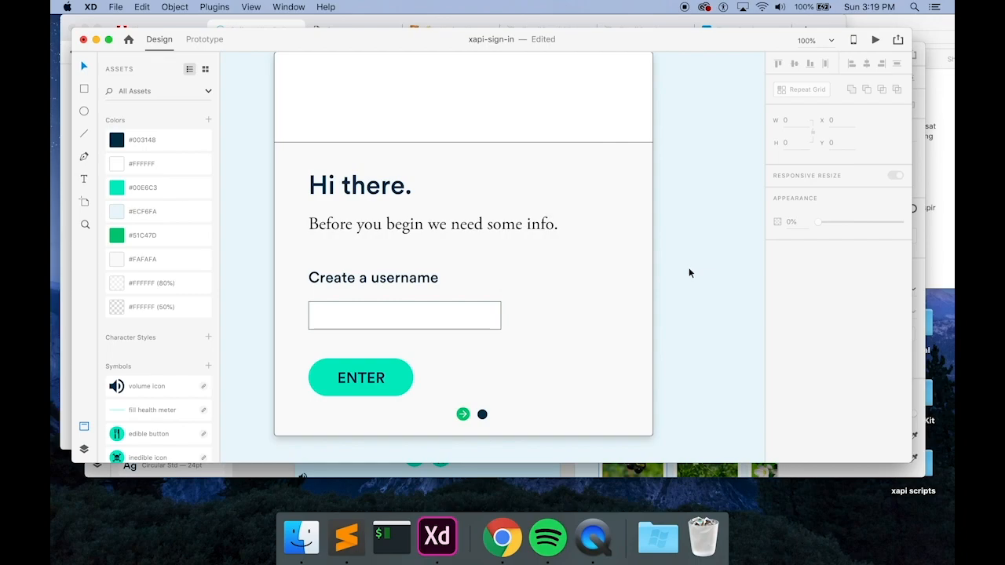
# - Switch to Chrome and download the EmojiOne waving hand emoji as a 128x128 PNG file
pyautogui.scroll(3, 688, 272)
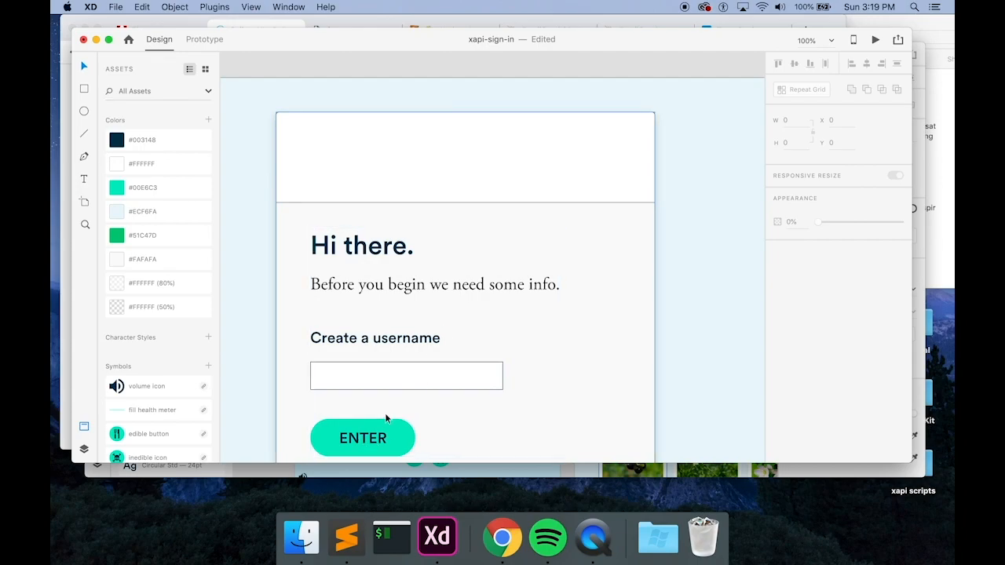
pyautogui.click(500, 535)
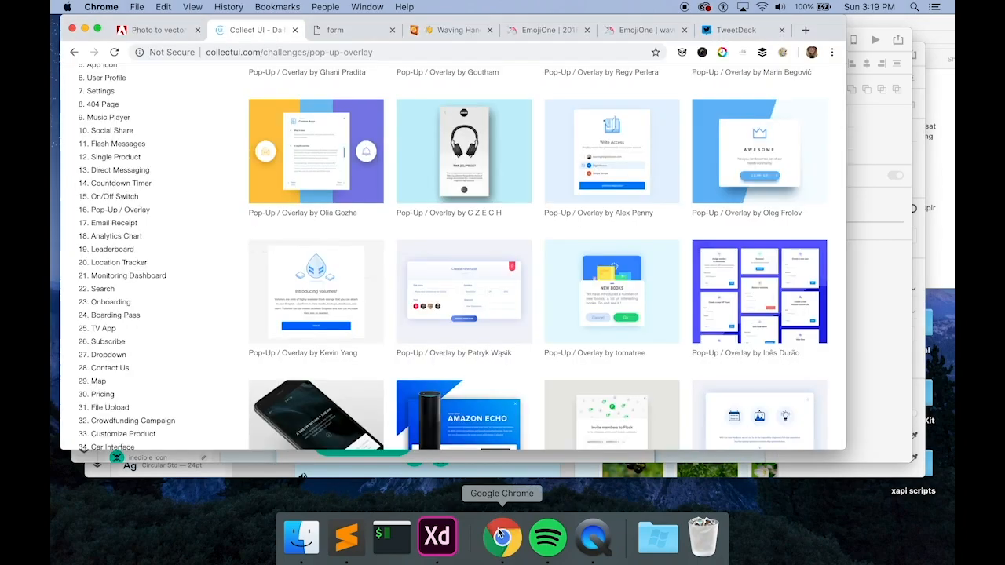
pyautogui.click(649, 31)
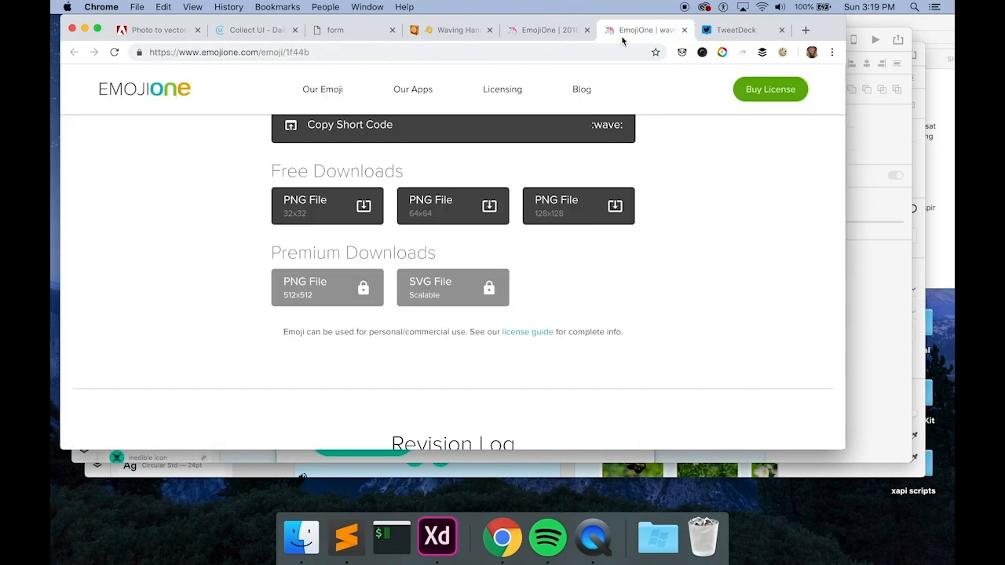
pyautogui.scroll(5, 580, 126)
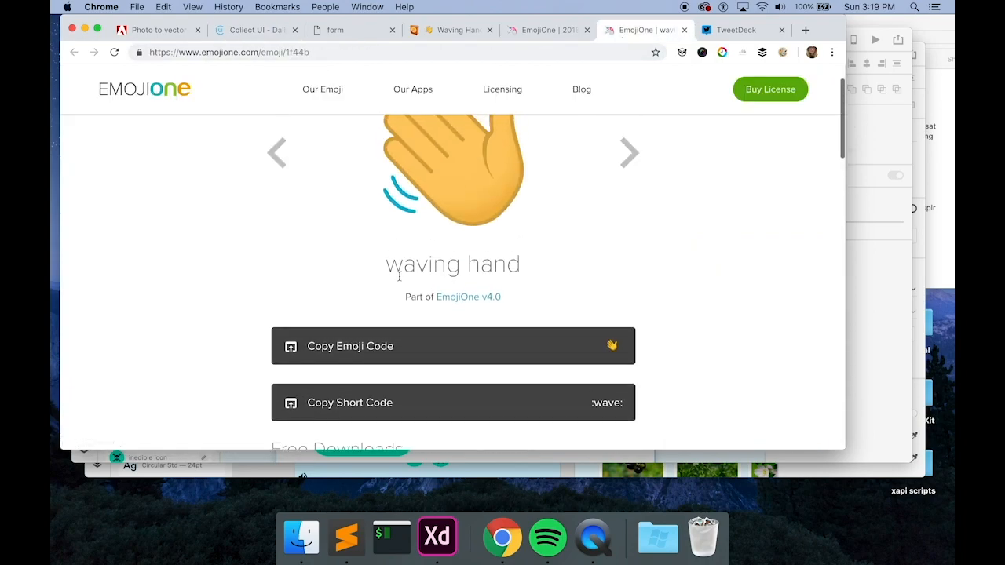
pyautogui.scroll(-5, 443, 302)
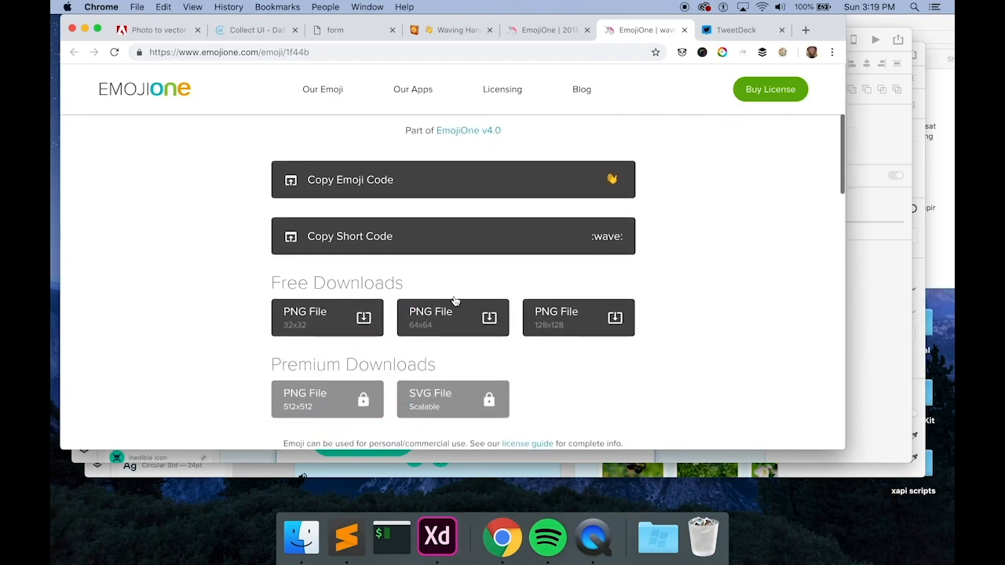
pyautogui.click(573, 325)
pyautogui.scroll(-1, 442, 378)
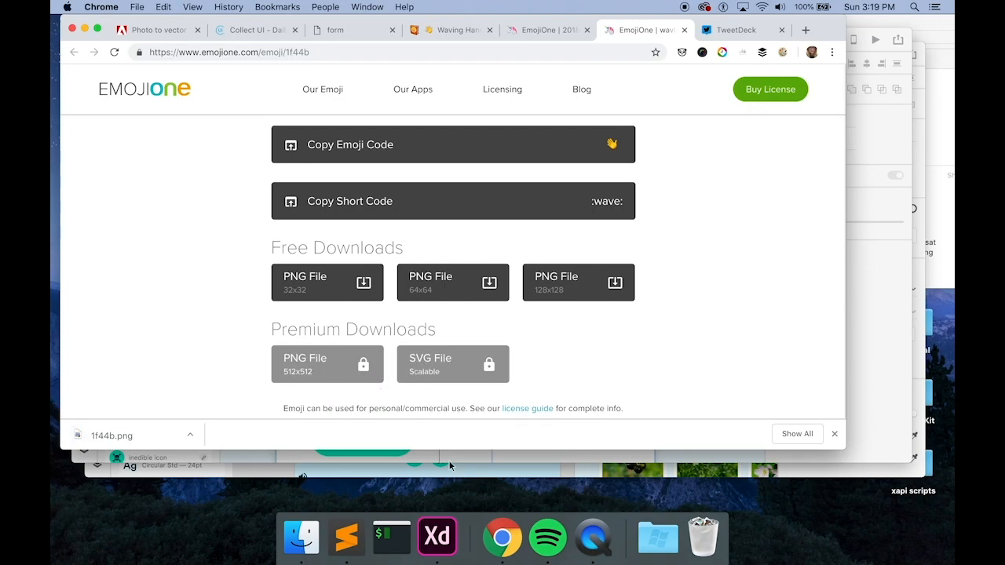
# - Drag the downloaded 1f44b.png from the Downloads folder onto the XD canvas
pyautogui.click(441, 559)
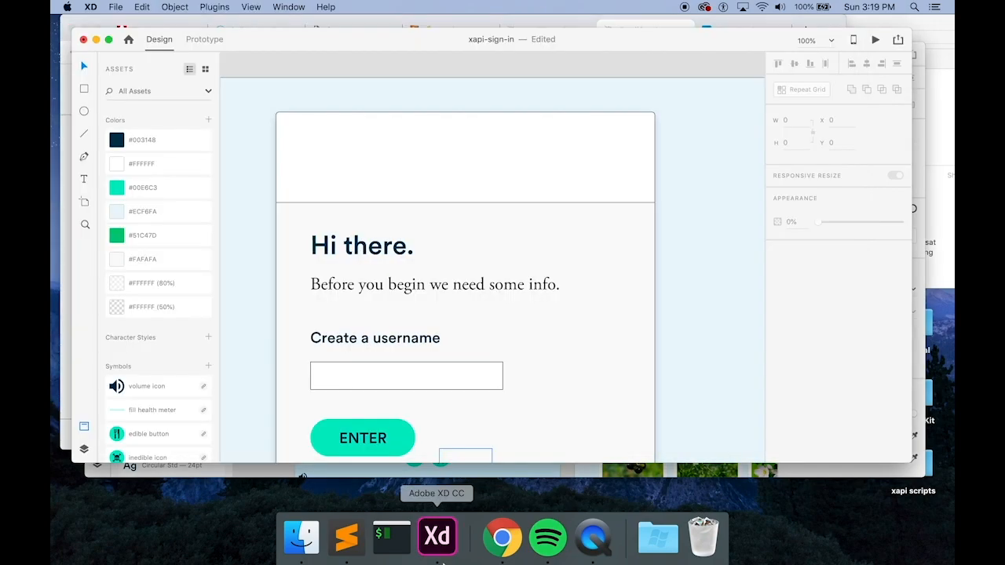
pyautogui.click(303, 550)
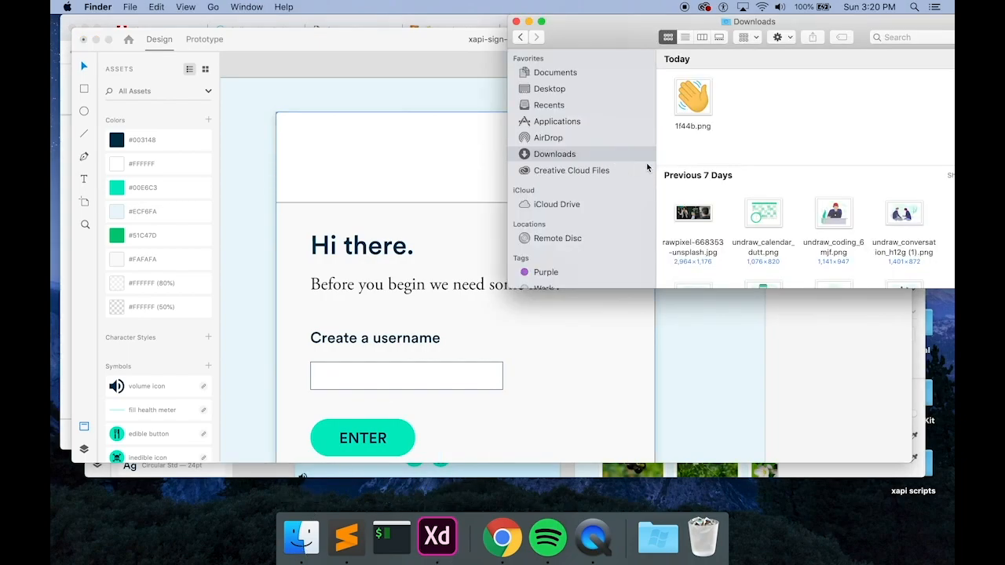
pyautogui.moveTo(686, 93); pyautogui.dragTo(808, 344)
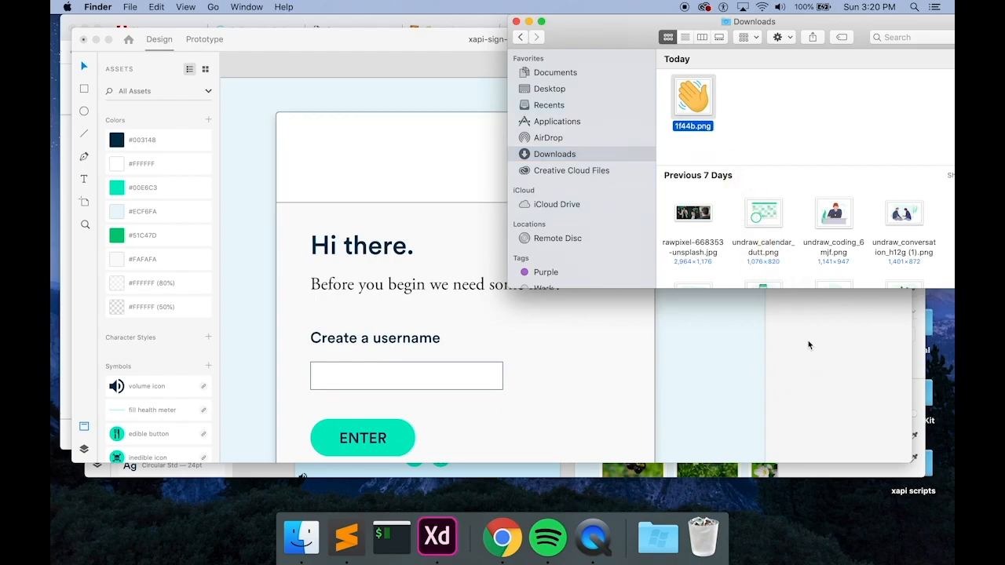
pyautogui.moveTo(702, 114); pyautogui.dragTo(814, 417)
pyautogui.moveTo(639, 34); pyautogui.dragTo(576, 314)
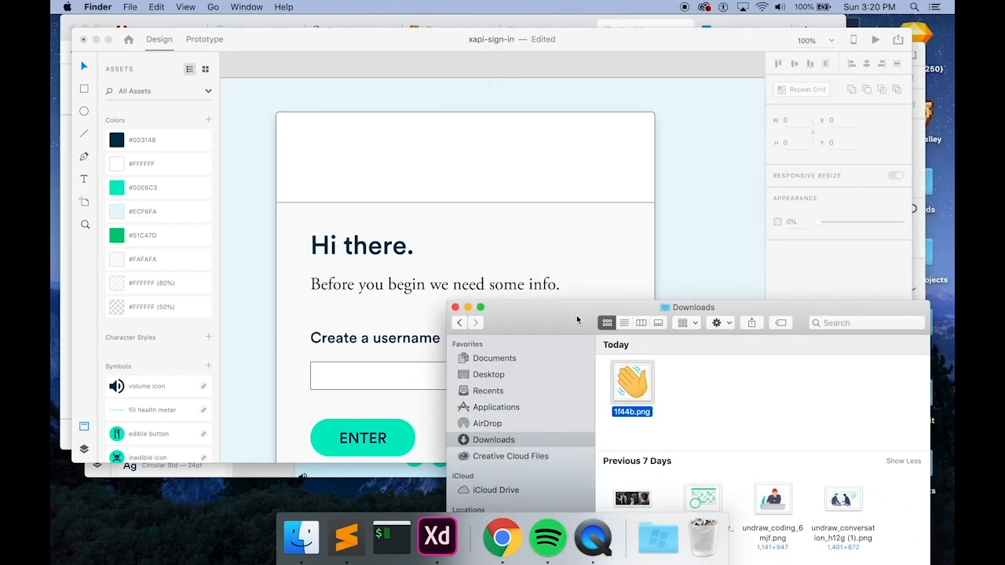
pyautogui.moveTo(638, 382); pyautogui.dragTo(718, 174)
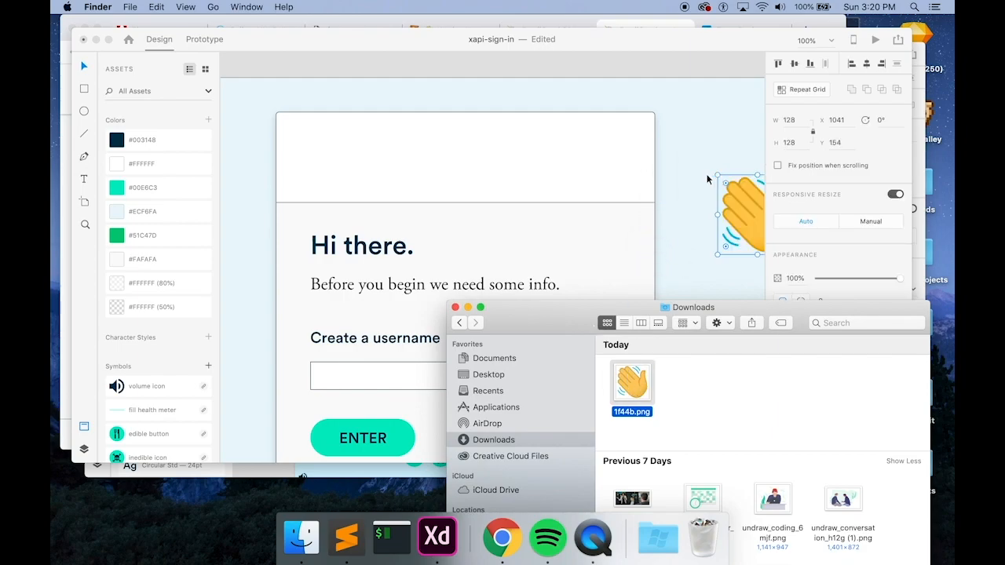
# - Move the waving hand image into the card's header and resize it to 115 x 115
pyautogui.click(736, 231)
pyautogui.moveTo(739, 237); pyautogui.dragTo(496, 241)
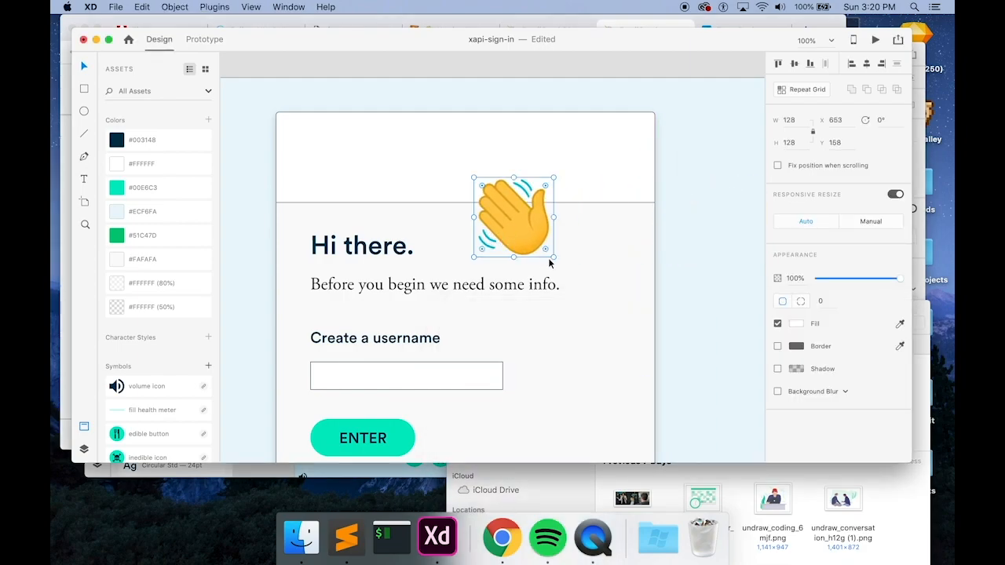
pyautogui.moveTo(555, 255); pyautogui.dragTo(478, 191)
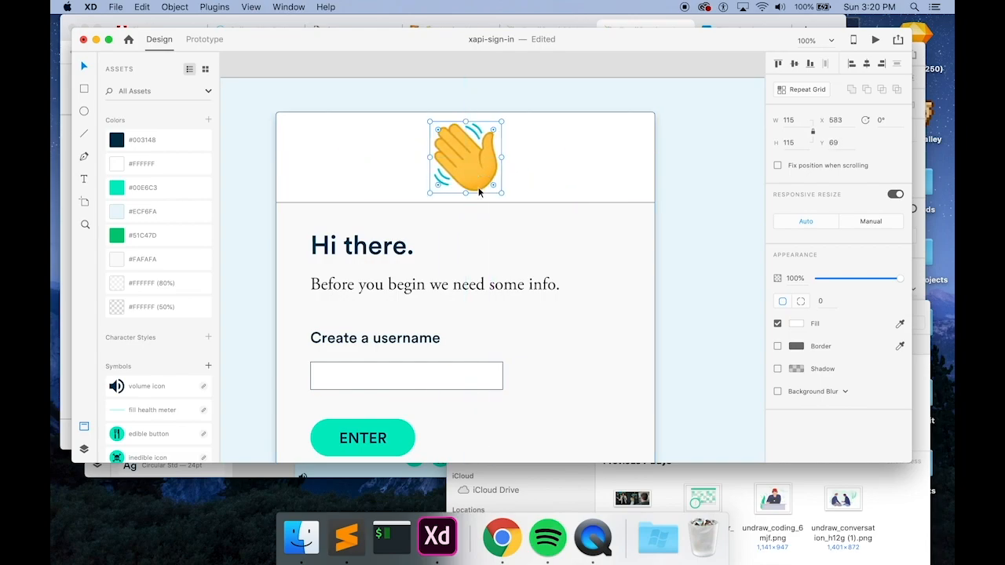
# - Fill the header rectangle with the ENTER button's turquoise colour by sampling it
pyautogui.click(723, 311)
pyautogui.press('super+minus')
pyautogui.press('super+minus')
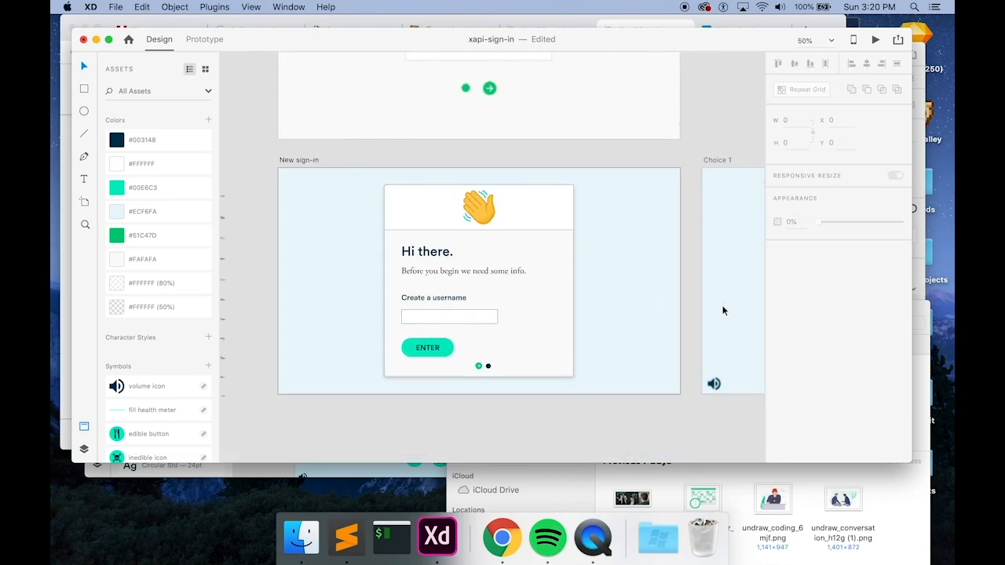
pyautogui.press('super+equal')
pyautogui.press('super+equal')
pyautogui.click(622, 185)
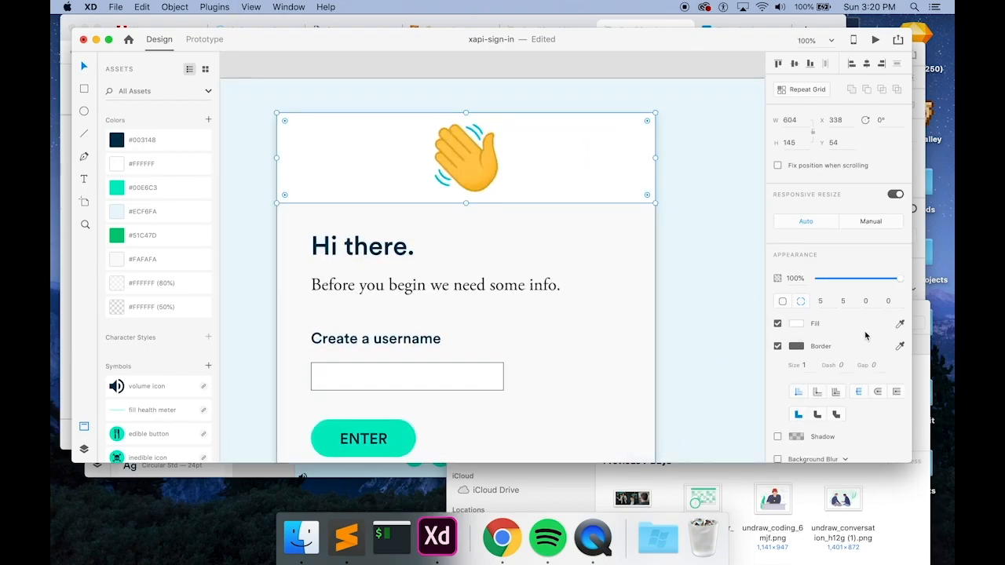
pyautogui.click(899, 324)
pyautogui.click(403, 446)
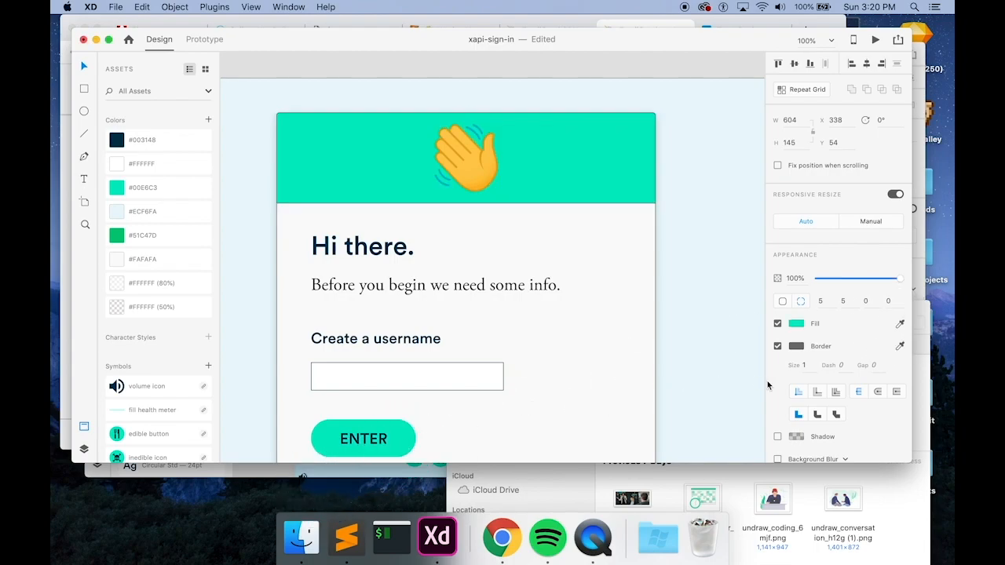
# - Remove the header rectangle's border and extend its bottom edge slightly downward
pyautogui.click(777, 346)
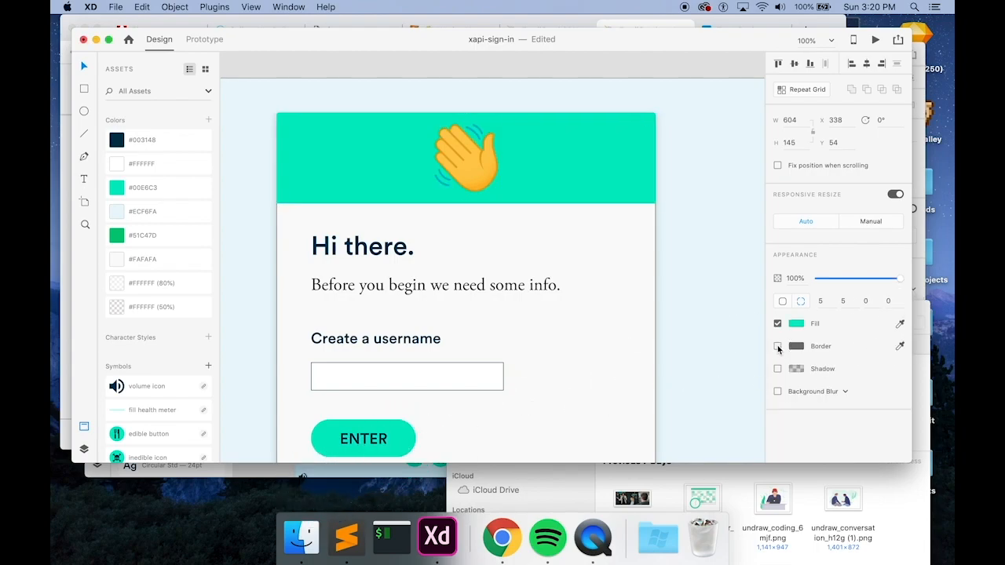
pyautogui.click(720, 343)
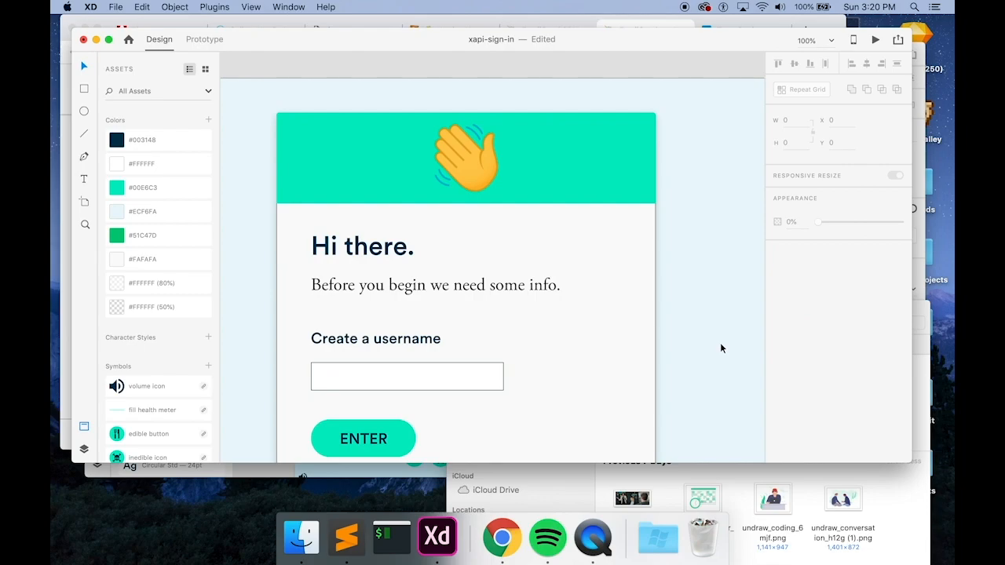
pyautogui.click(601, 179)
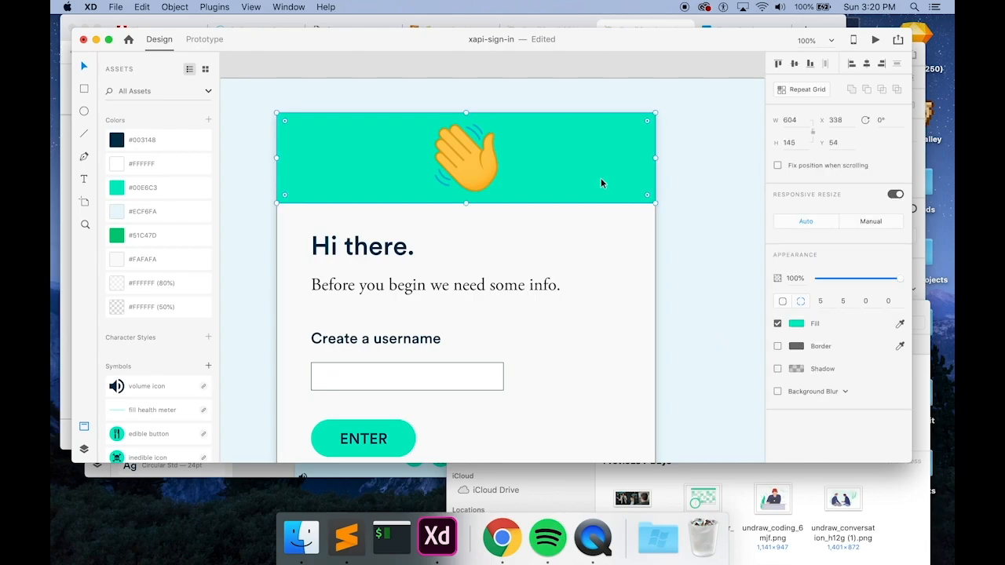
pyautogui.moveTo(467, 202); pyautogui.dragTo(464, 207)
pyautogui.click(696, 251)
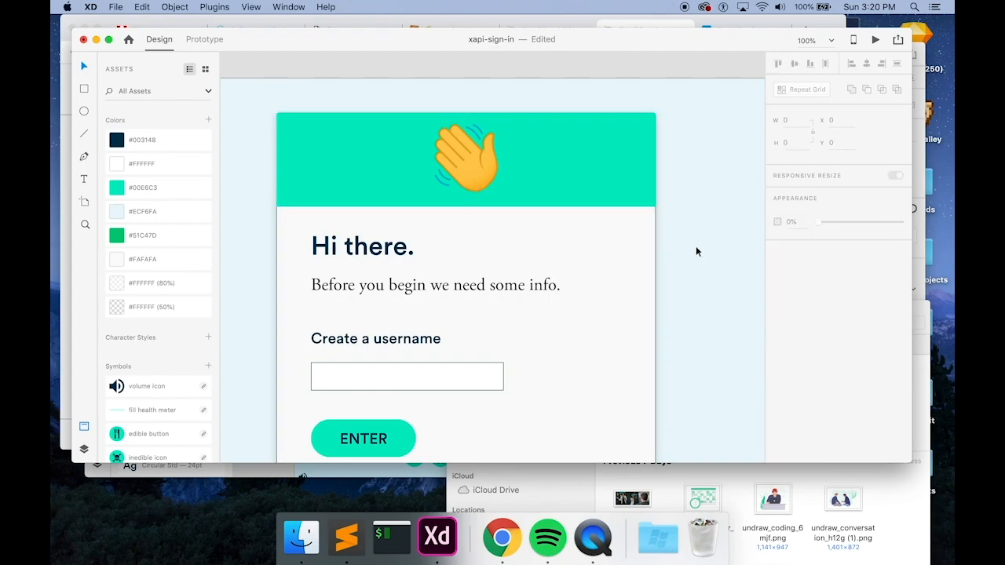
# - Remove the border from the card body rectangle
pyautogui.click(626, 260)
pyautogui.click(778, 346)
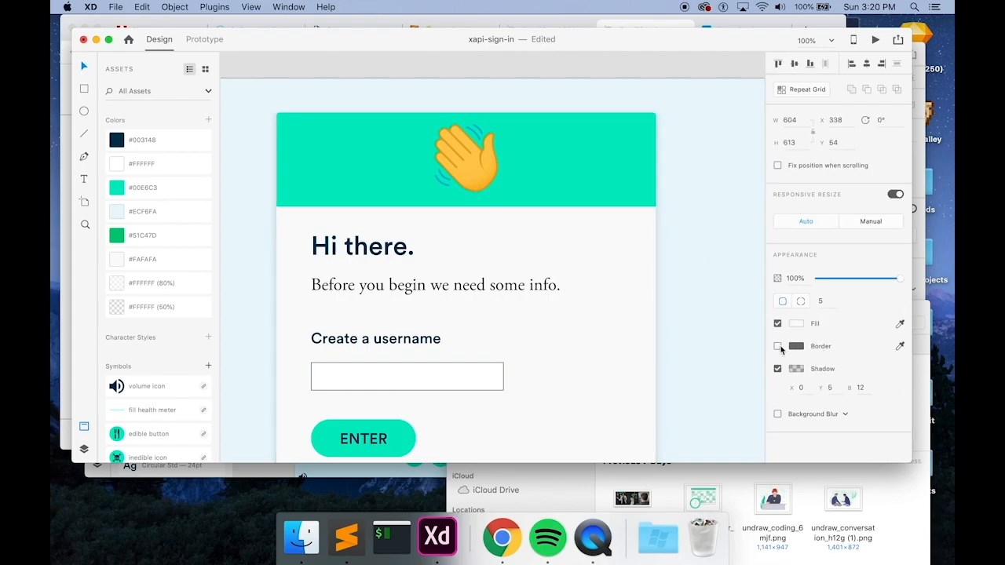
pyautogui.click(722, 356)
# - Draw an 8 x 8 circle to the right of the waving hand and turn off its border
pyautogui.press('super+equal')
pyautogui.press('super+equal')
pyautogui.press('super+equal')
pyautogui.press('space')
pyautogui.moveTo(588, 202); pyautogui.dragTo(596, 451)
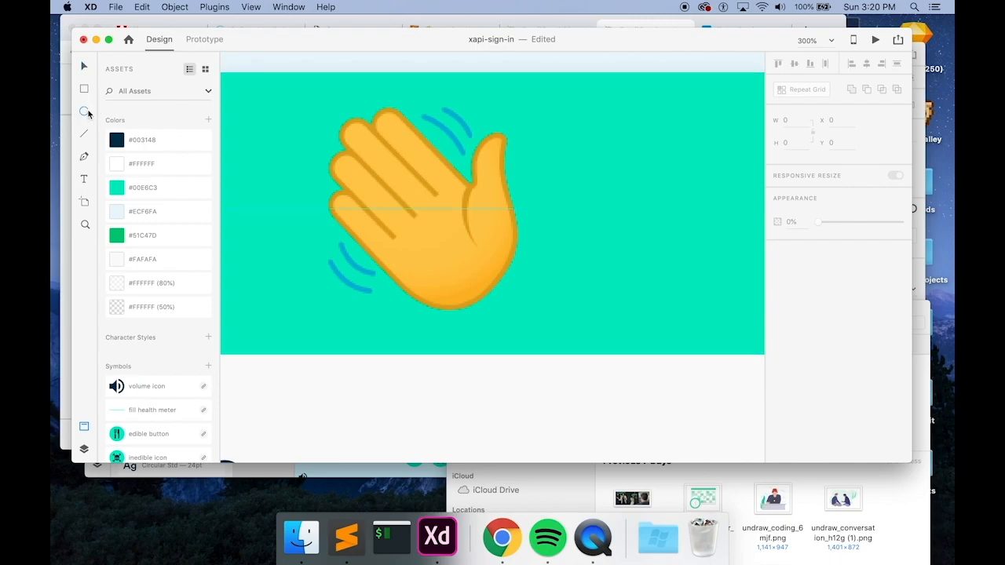
pyautogui.moveTo(540, 170); pyautogui.dragTo(552, 186)
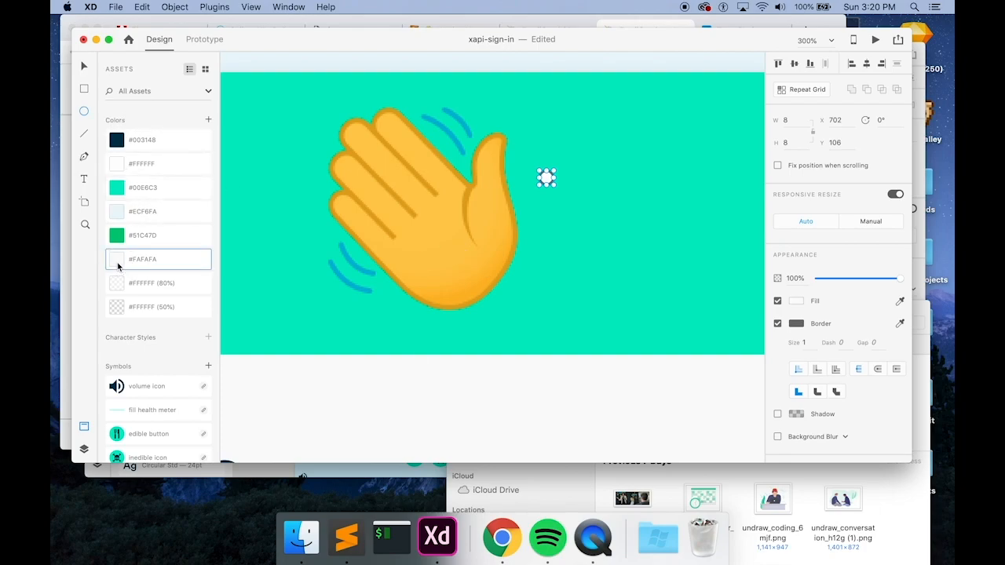
pyautogui.click(777, 324)
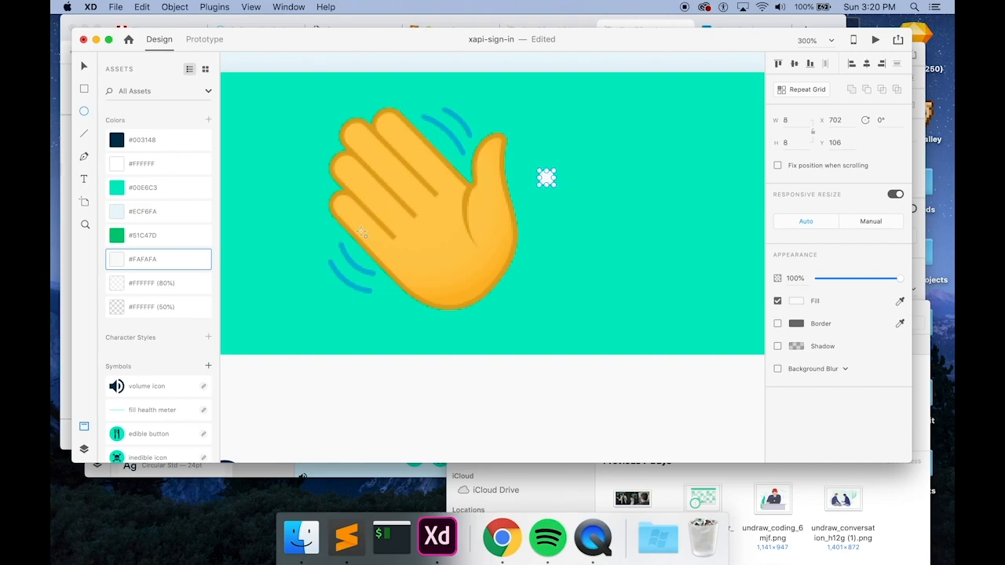
pyautogui.click(796, 303)
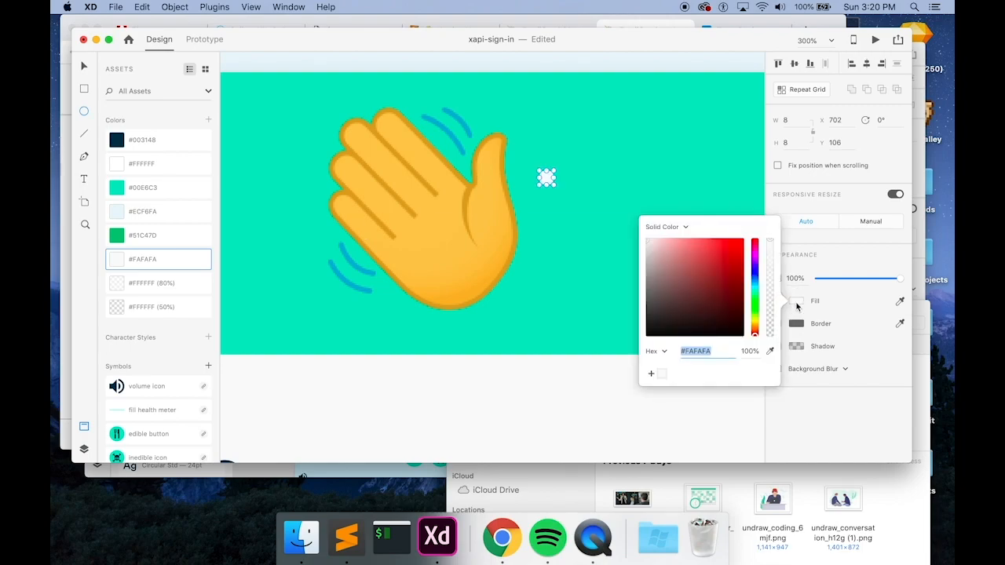
pyautogui.click(796, 303)
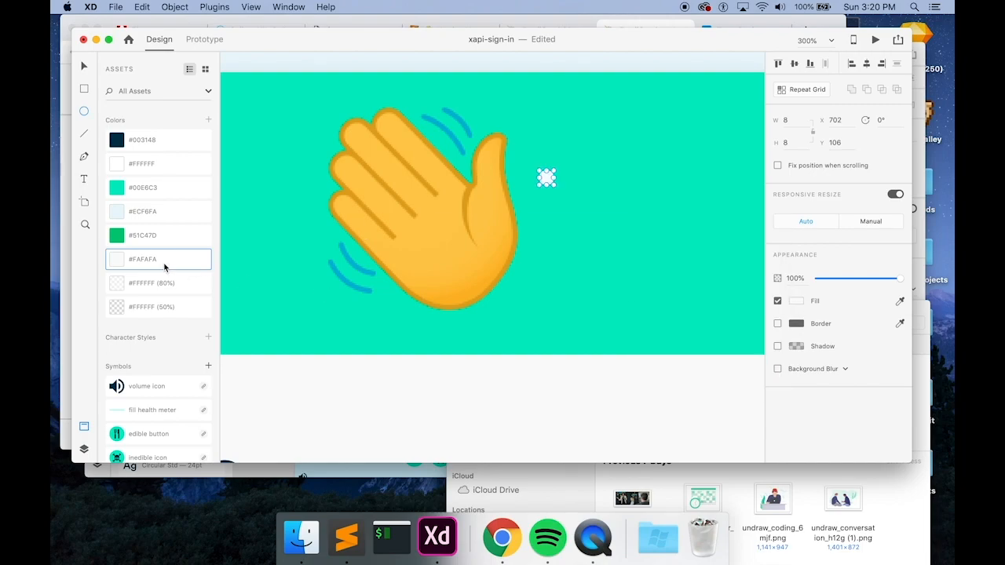
# - Fill the small circle with navy #00314B and draw a second circle about 14 x 14 below it
pyautogui.click(117, 140)
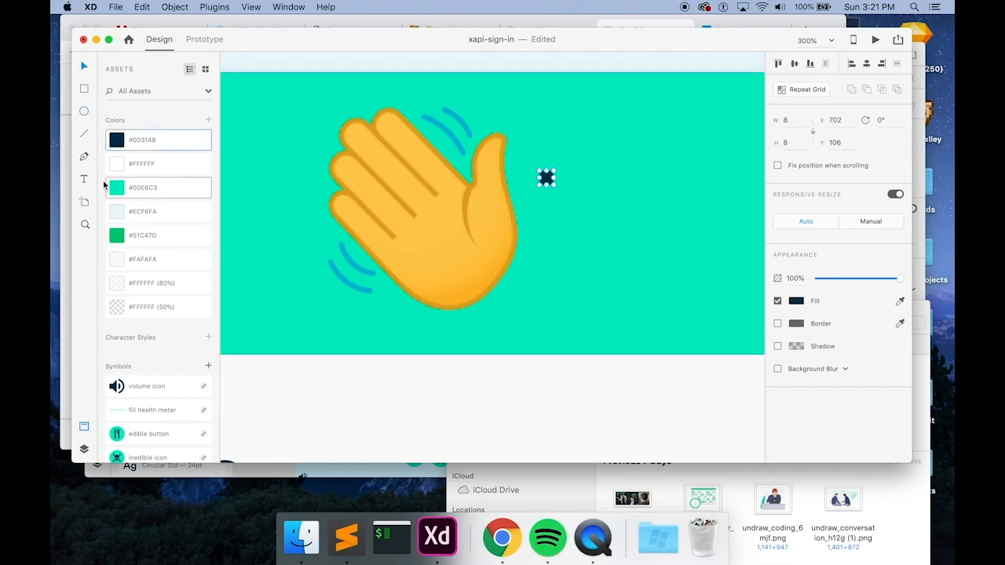
pyautogui.moveTo(566, 221); pyautogui.dragTo(580, 249)
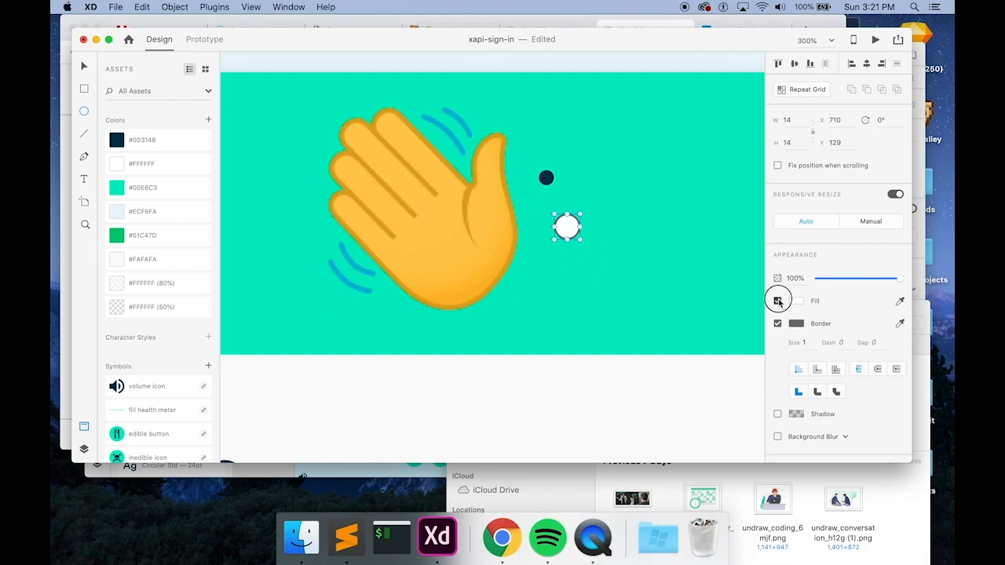
# - Turn the new circle into a ring with no fill and a 3-point border sampled from the navy dot
pyautogui.click(778, 302)
pyautogui.click(796, 325)
pyautogui.click(795, 327)
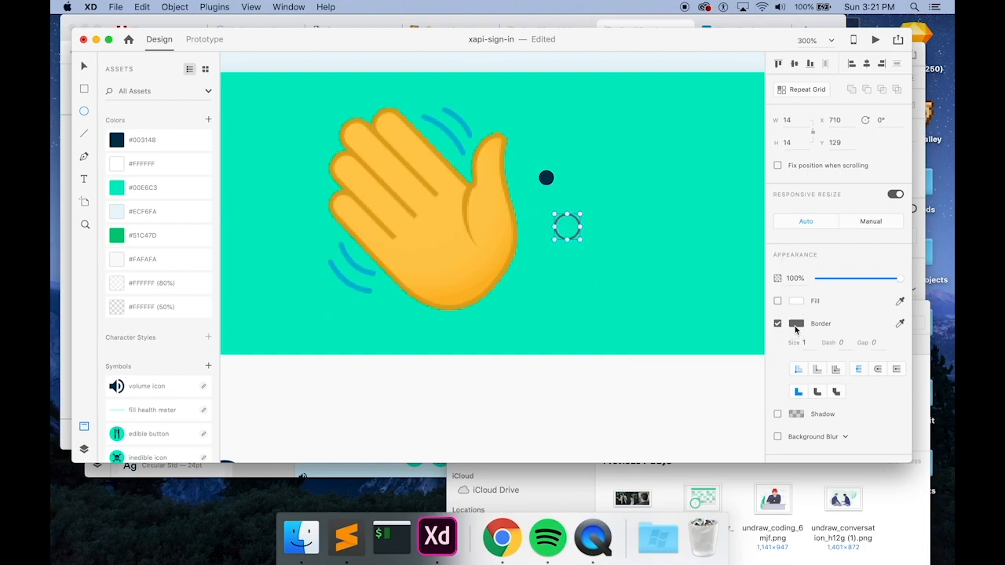
pyautogui.click(804, 343)
pyautogui.press('Return')
pyautogui.click(804, 343)
pyautogui.press('Return')
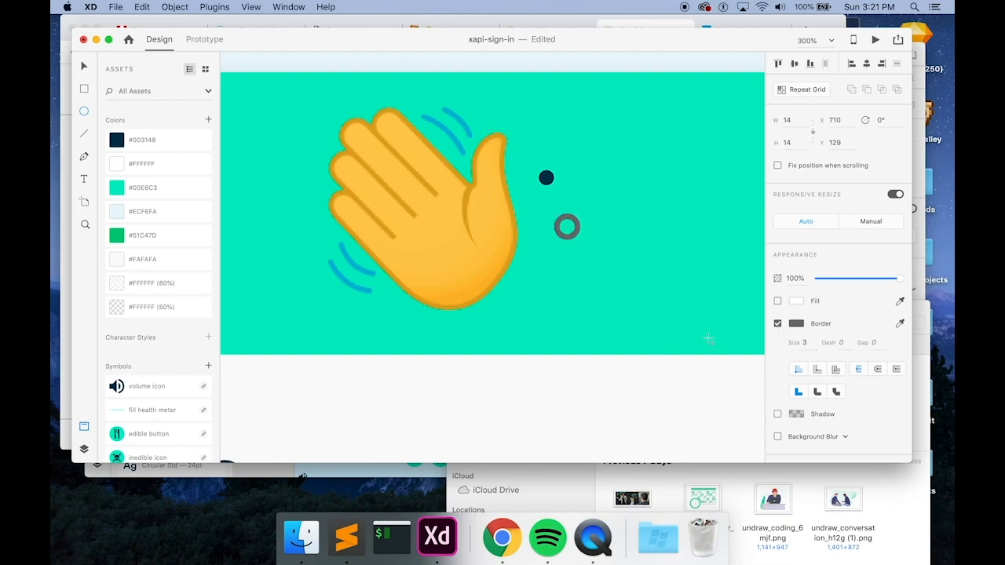
pyautogui.click(118, 144)
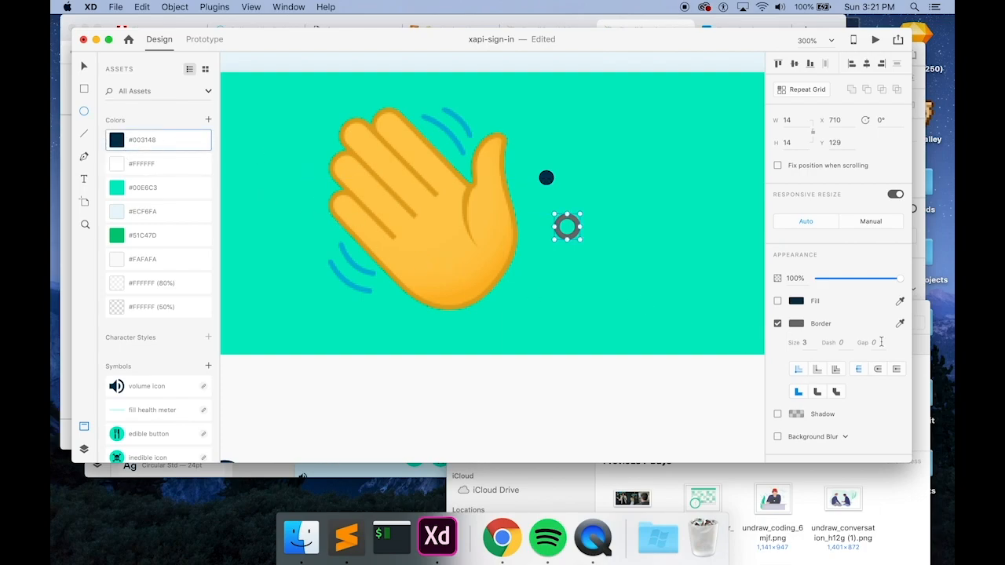
pyautogui.click(899, 322)
pyautogui.click(547, 177)
# - Move the ring to the left side of the waving hand
pyautogui.press('super+1')
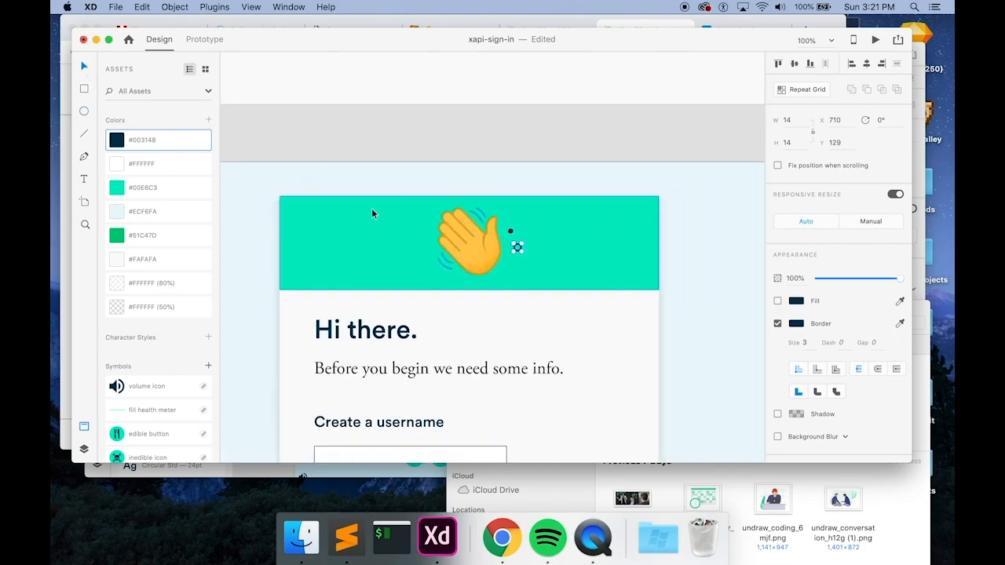
pyautogui.click(649, 276)
pyautogui.click(517, 248)
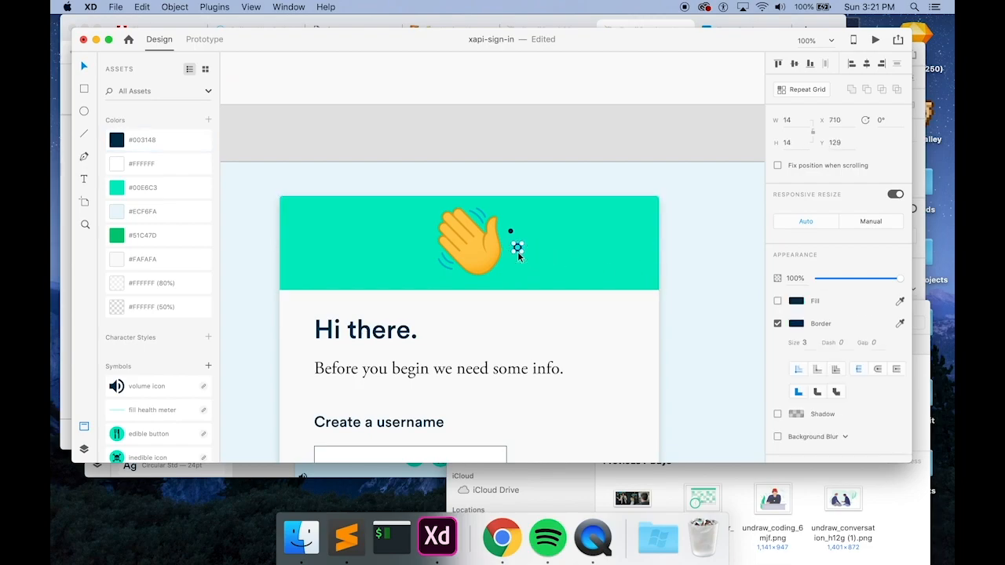
pyautogui.moveTo(519, 256); pyautogui.dragTo(422, 250)
# - Copy the navy dot and add another navy dot below the hand's lower left
pyautogui.click(510, 231)
pyautogui.press('super+c')
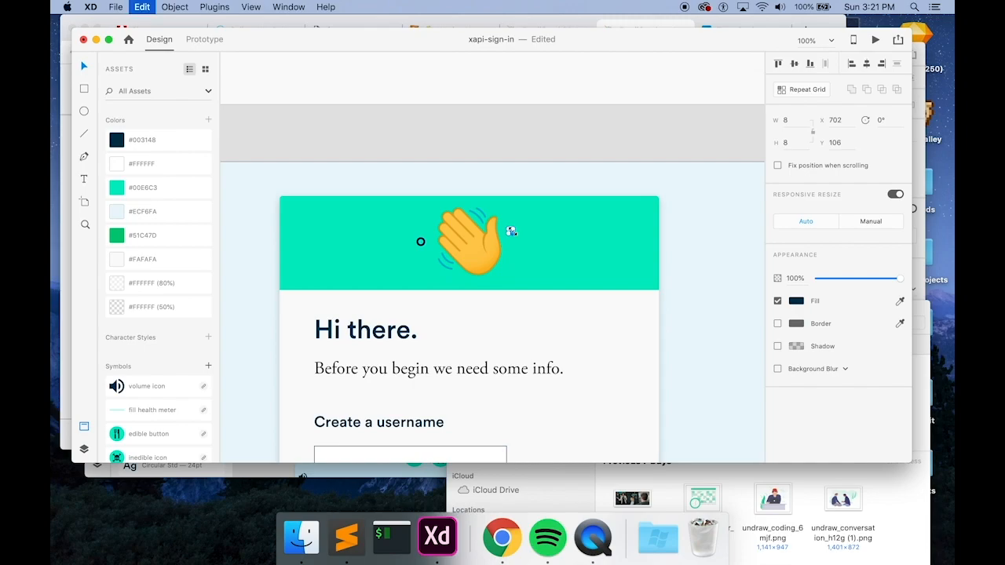
pyautogui.press('Down')
pyautogui.press('Down')
pyautogui.press('Down')
pyautogui.press('Down')
pyautogui.press('Down')
pyautogui.press('Down')
pyautogui.press('Down')
pyautogui.press('Down')
pyautogui.moveTo(512, 241); pyautogui.dragTo(437, 276)
pyautogui.click(742, 242)
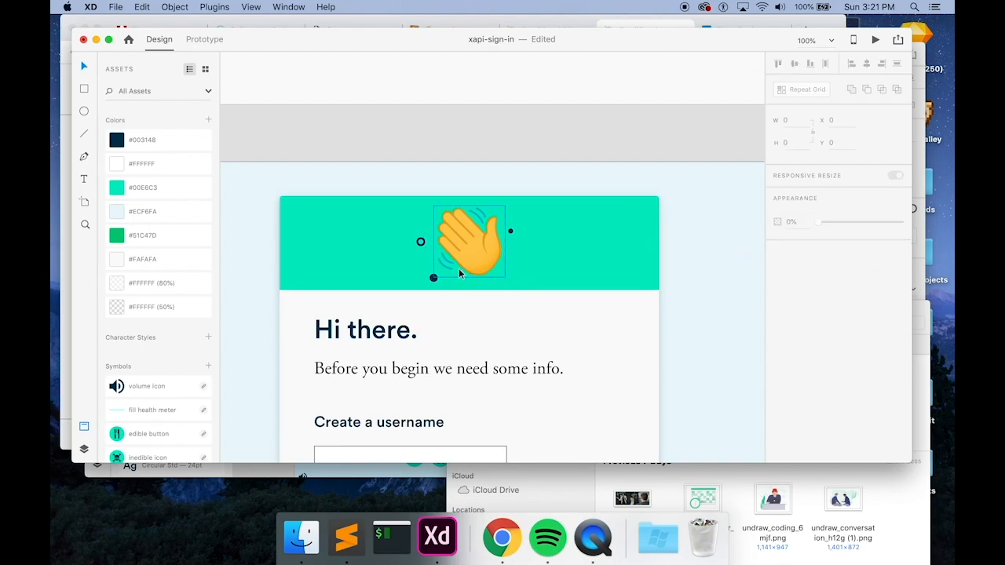
pyautogui.click(435, 280)
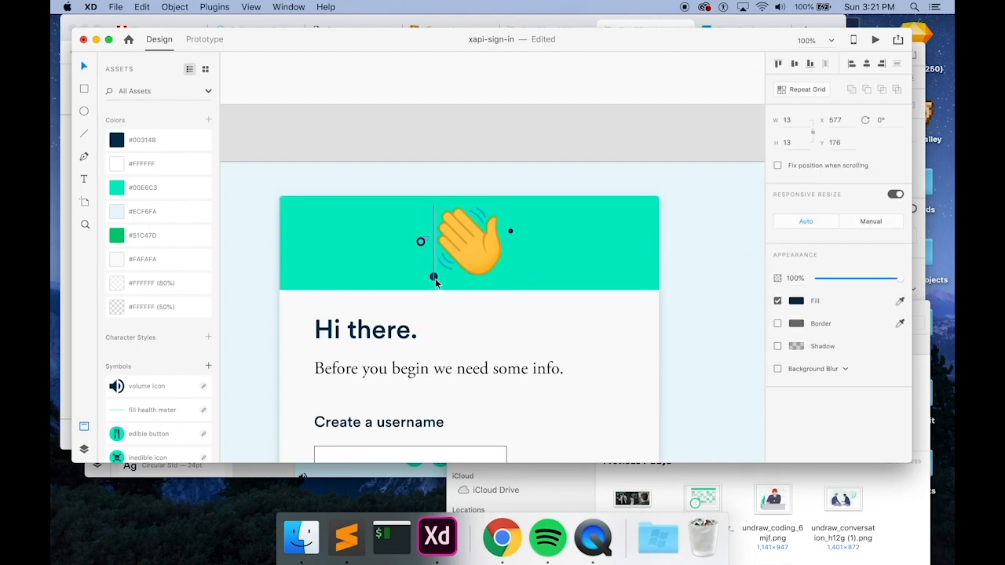
# - Lock the header rectangle in the layers list
pyautogui.click(421, 241)
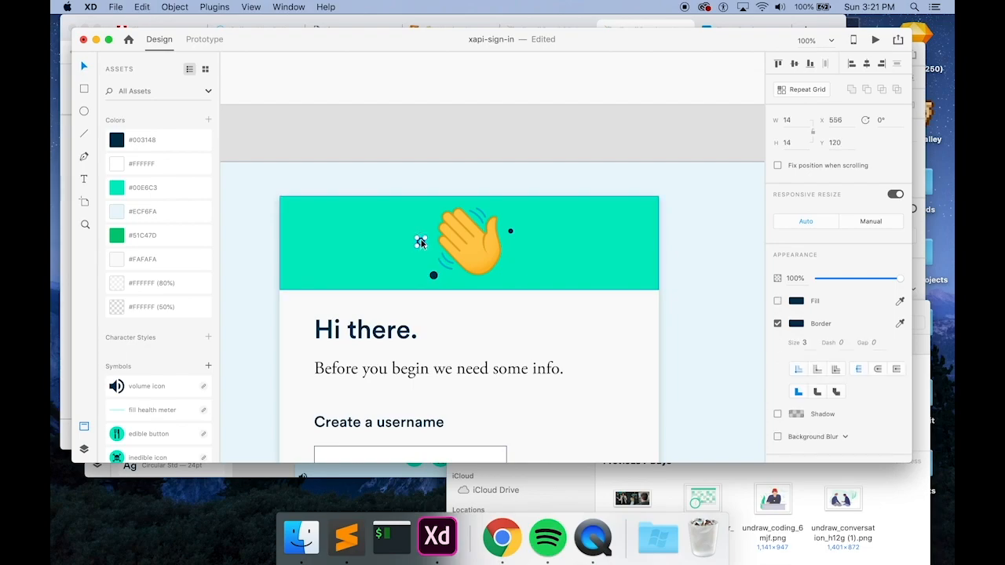
pyautogui.click(421, 241)
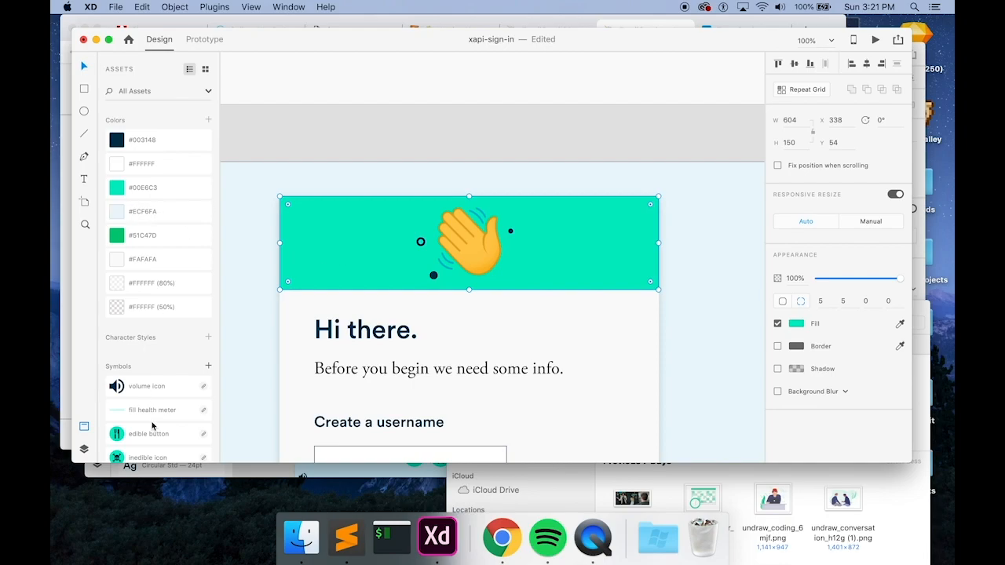
pyautogui.click(84, 448)
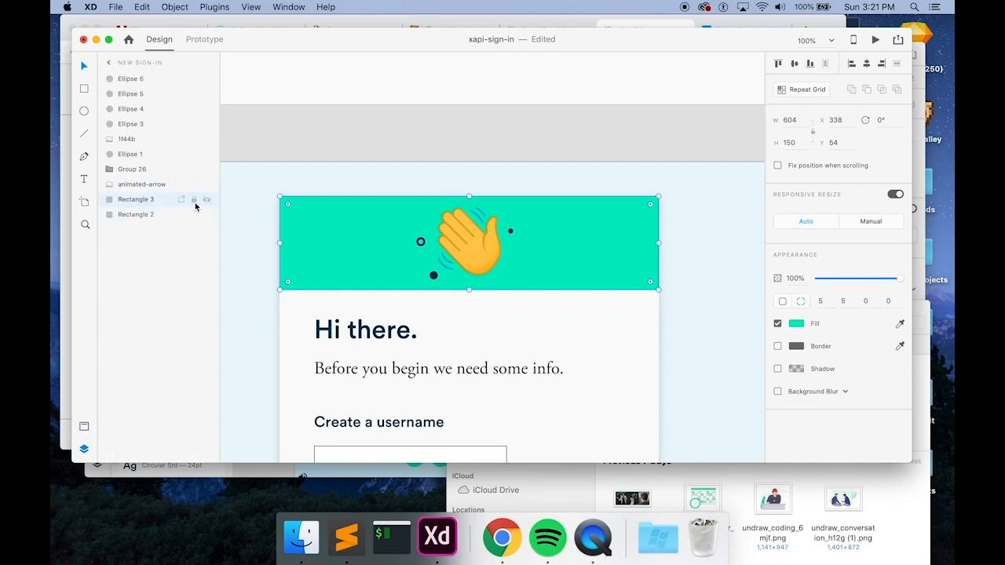
pyautogui.click(194, 200)
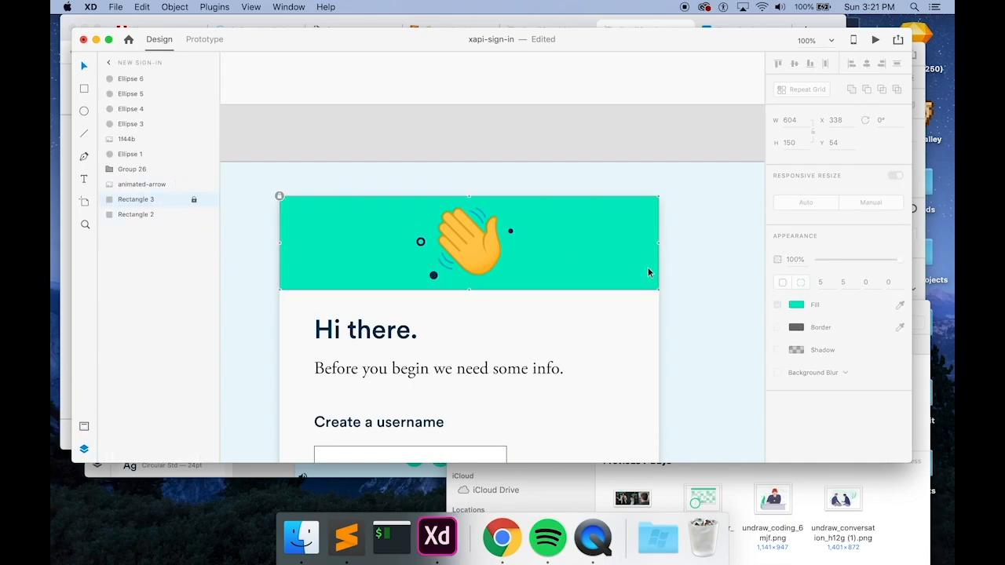
pyautogui.click(686, 271)
# - Paste copies of the navy dot and ring and place them above, left and below the waving hand
pyautogui.press('super+equal')
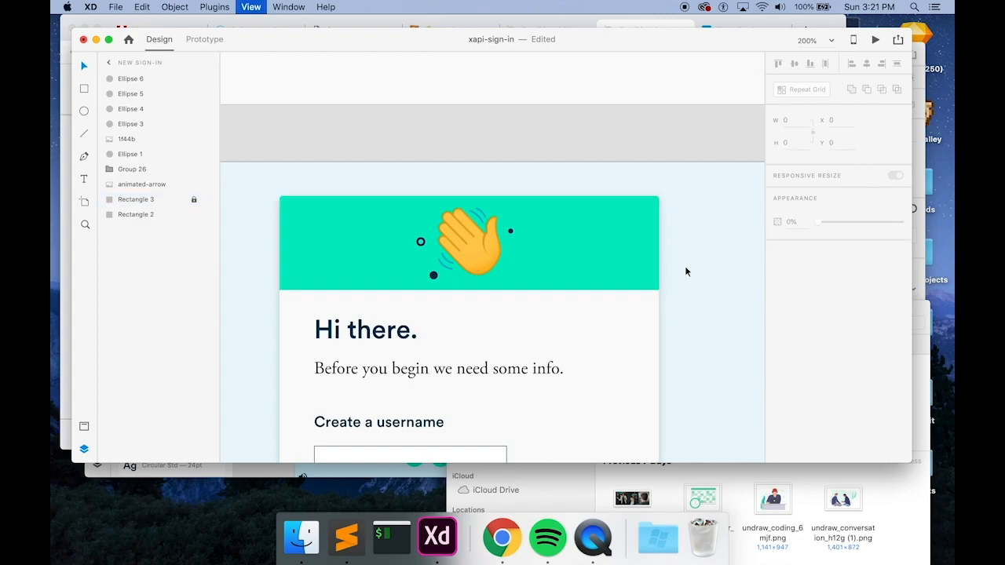
pyautogui.moveTo(276, 221); pyautogui.dragTo(560, 246)
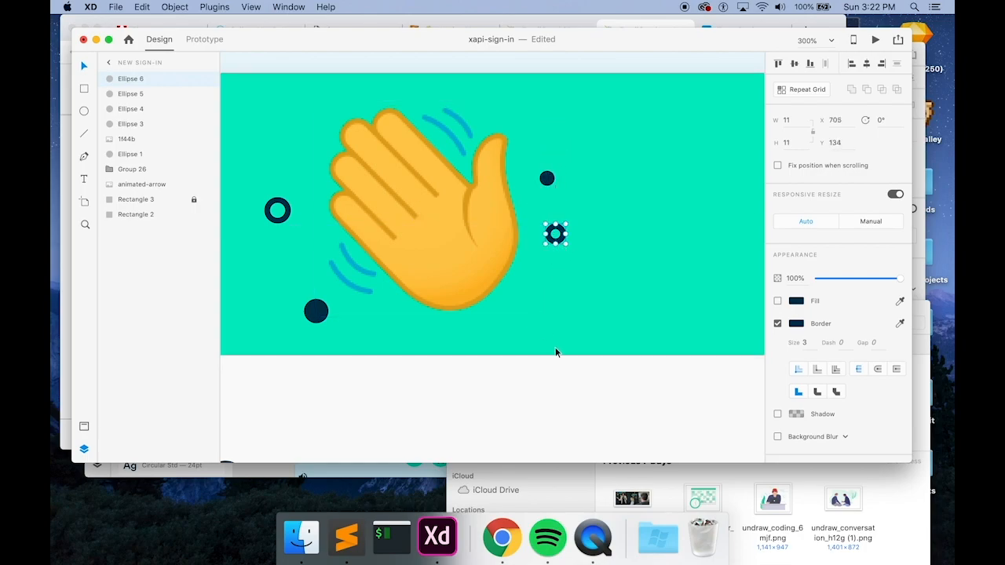
pyautogui.click(511, 399)
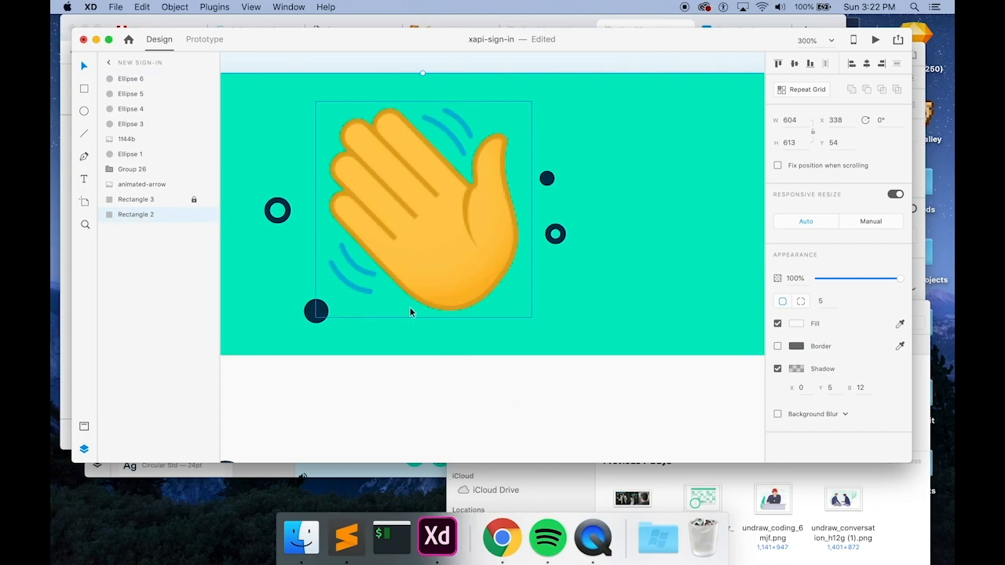
pyautogui.click(314, 317)
pyautogui.press('super+v')
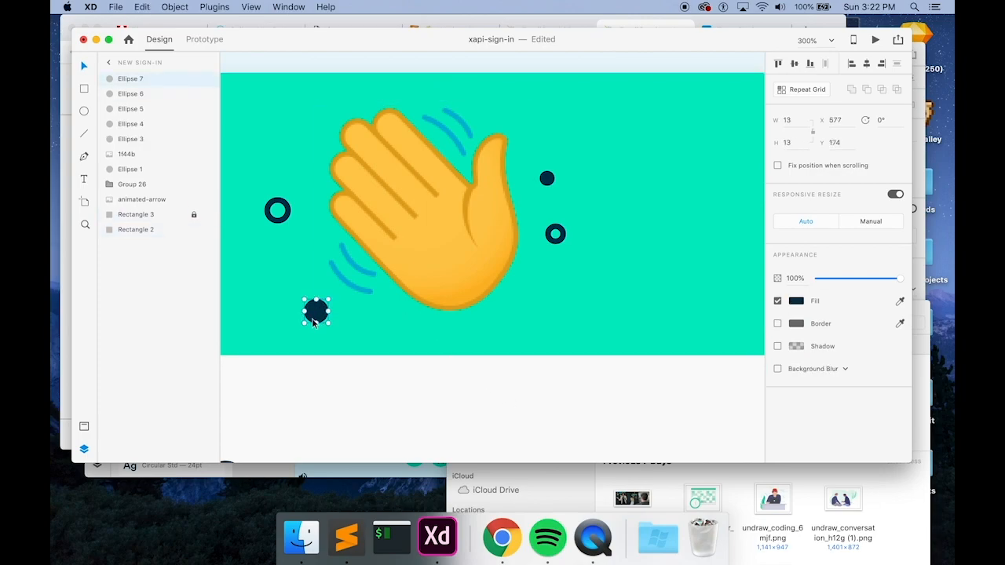
pyautogui.moveTo(317, 313); pyautogui.dragTo(290, 155)
pyautogui.moveTo(302, 165); pyautogui.dragTo(290, 156)
pyautogui.press('super+v')
pyautogui.moveTo(317, 312); pyautogui.dragTo(482, 101)
pyautogui.moveTo(494, 112); pyautogui.dragTo(480, 99)
pyautogui.click(277, 211)
pyautogui.press('super+v')
pyautogui.moveTo(277, 210); pyautogui.dragTo(524, 325)
# - Paste more dots and rings, spreading them around the bottom and left of the waving hand
pyautogui.press('super+minus')
pyautogui.press('super+minus')
pyautogui.press('super+minus')
pyautogui.press('super+minus')
pyautogui.press('super+equal')
pyautogui.press('super+equal')
pyautogui.press('super+equal')
pyautogui.press('super+equal')
pyautogui.click(556, 236)
pyautogui.press('super+v')
pyautogui.moveTo(557, 236); pyautogui.dragTo(418, 334)
pyautogui.moveTo(549, 180); pyautogui.dragTo(545, 154)
pyautogui.click(286, 149)
pyautogui.press('super+v')
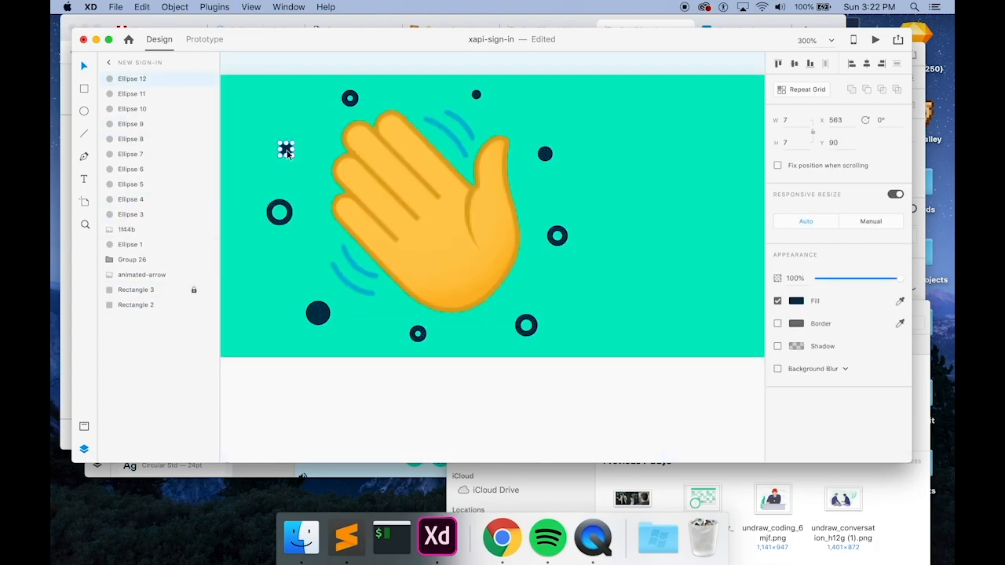
pyautogui.moveTo(286, 149); pyautogui.dragTo(482, 338)
pyautogui.press('super+v')
pyautogui.moveTo(476, 95); pyautogui.dragTo(280, 282)
# - Shift the waving hand together with its dots slightly up and left within the header
pyautogui.press('super+minus')
pyautogui.press('super+minus')
pyautogui.press('super+minus')
pyautogui.press('super+minus')
pyautogui.click(519, 250)
pyautogui.click(387, 227)
pyautogui.moveTo(481, 274); pyautogui.dragTo(480, 276)
pyautogui.click(194, 305)
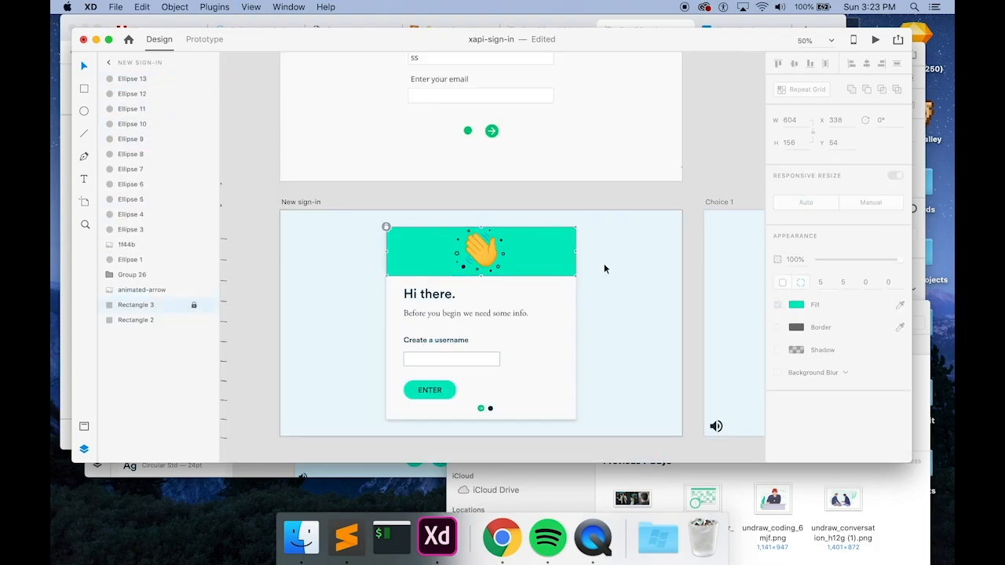
pyautogui.moveTo(445, 223); pyautogui.dragTo(516, 274)
pyautogui.moveTo(505, 272); pyautogui.dragTo(495, 265)
pyautogui.press('super+equal')
pyautogui.press('super+equal')
pyautogui.press('super+equal')
# - Change several dots and a ring around the hand to white
pyautogui.click(510, 243)
pyautogui.click(428, 292)
pyautogui.moveTo(383, 283); pyautogui.dragTo(386, 288)
pyautogui.keyDown('shift'); pyautogui.click(401, 170); pyautogui.keyUp('shift')
pyautogui.click(504, 199)
pyautogui.click(796, 301)
pyautogui.click(363, 241)
pyautogui.click(471, 296)
pyautogui.click(796, 301)
pyautogui.click(663, 374)
pyautogui.press('Escape')
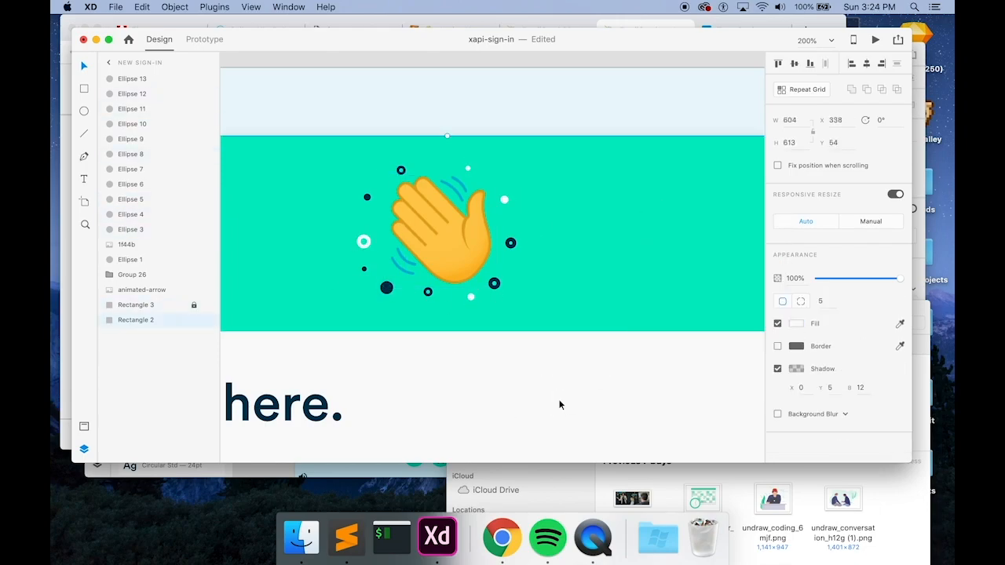
# - Fill one small dot near the hand with the light #ECF6FA colour
pyautogui.press('super+minus')
pyautogui.press('super+minus')
pyautogui.press('super+minus')
pyautogui.click(493, 263)
pyautogui.click(84, 426)
pyautogui.click(116, 214)
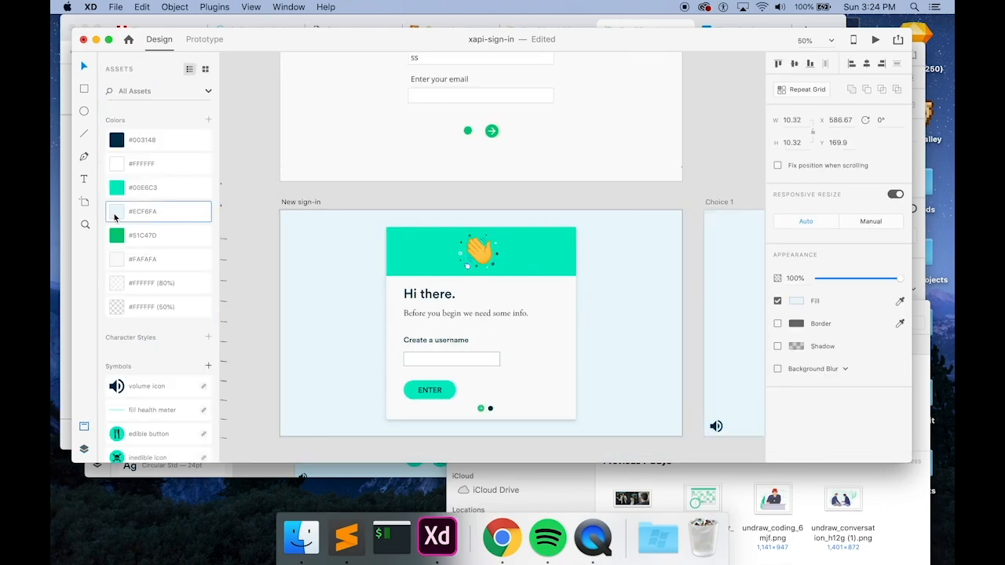
# - Recolour and reposition a few dots near the hand's upper left, setting one to white
pyautogui.press('super+equal')
pyautogui.press('super+equal')
pyautogui.press('super+equal')
pyautogui.click(119, 140)
pyautogui.click(382, 174)
pyautogui.click(378, 170)
pyautogui.scroll(5, 392, 177)
pyautogui.moveTo(362, 165); pyautogui.dragTo(339, 159)
pyautogui.click(796, 301)
pyautogui.click(663, 375)
pyautogui.moveTo(405, 161); pyautogui.dragTo(427, 155)
pyautogui.click(625, 316)
# - Set a white ring's border size to 2 in the header
pyautogui.press('super+minus')
pyautogui.press('super+minus')
pyautogui.press('super+minus')
pyautogui.doubleClick(436, 269)
pyautogui.click(570, 303)
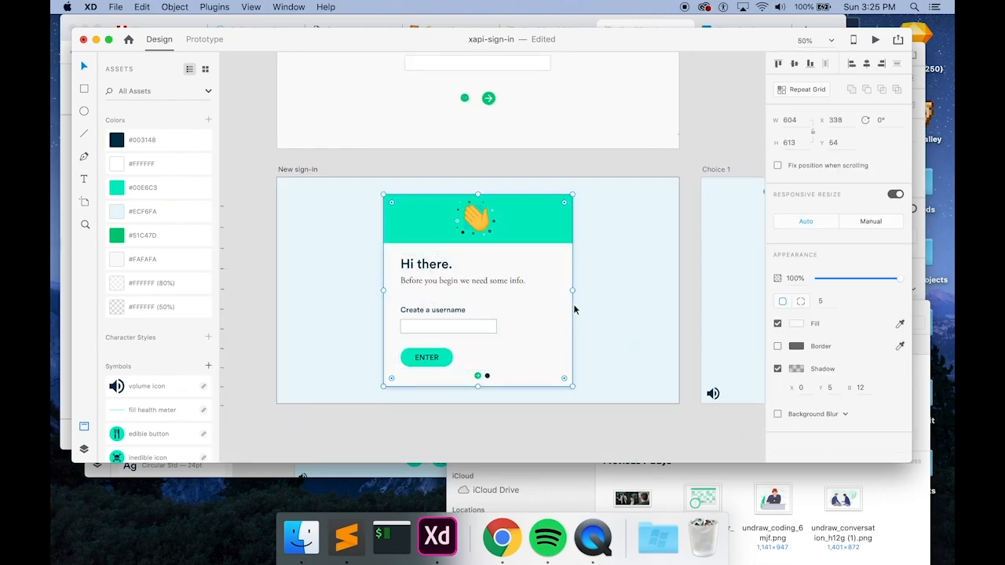
pyautogui.click(493, 219)
pyautogui.scroll(5, 494, 219)
pyautogui.click(494, 237)
pyautogui.moveTo(502, 244); pyautogui.dragTo(500, 243)
pyautogui.click(807, 343)
pyautogui.write('2')
pyautogui.click(534, 243)
pyautogui.click(486, 173)
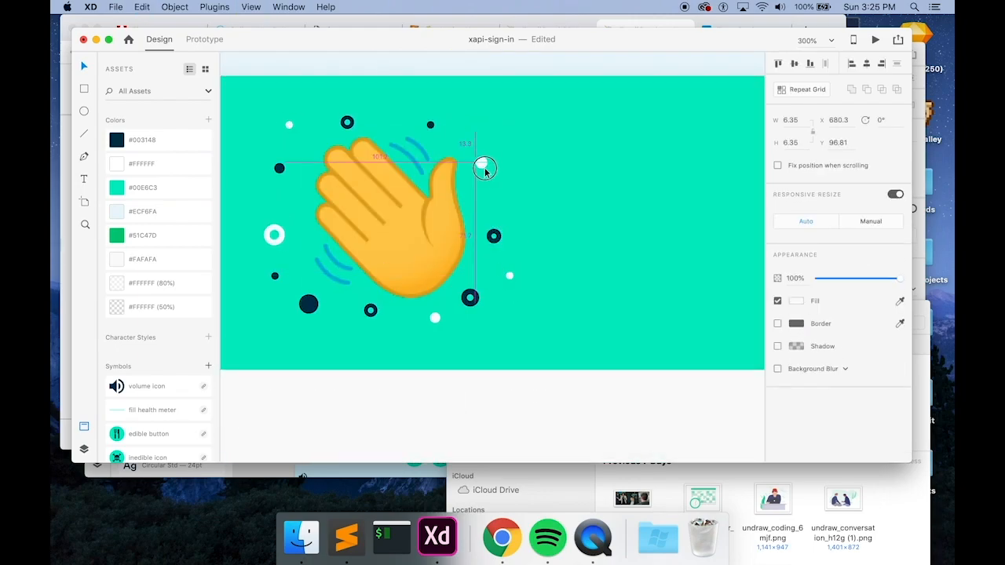
# - Select the waving hand and all its surrounding dots in the header together
pyautogui.press('super+minus')
pyautogui.press('super+minus')
pyautogui.press('super+minus')
pyautogui.press('super+minus')
pyautogui.click(362, 258)
pyautogui.scroll(-2, 541, 328)
pyautogui.hotkey('shift', 'Down')
pyautogui.click(636, 262)
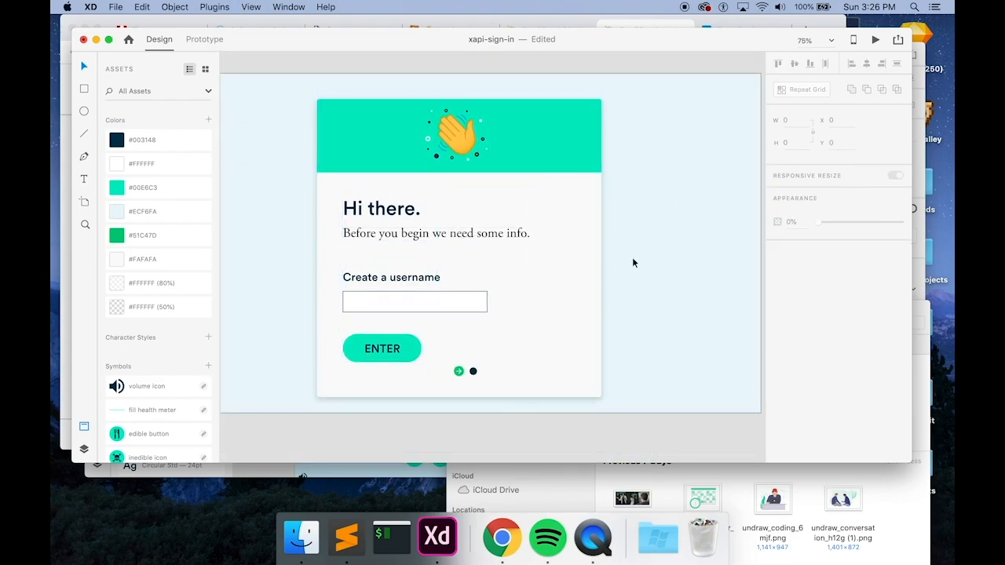
pyautogui.click(491, 244)
pyautogui.moveTo(652, 113); pyautogui.dragTo(416, 158)
pyautogui.rightClick(465, 141)
pyautogui.click(496, 223)
pyautogui.press('super+plus')
pyautogui.press('super+plus')
pyautogui.press('super+plus')
pyautogui.scroll(4, 584, 150)
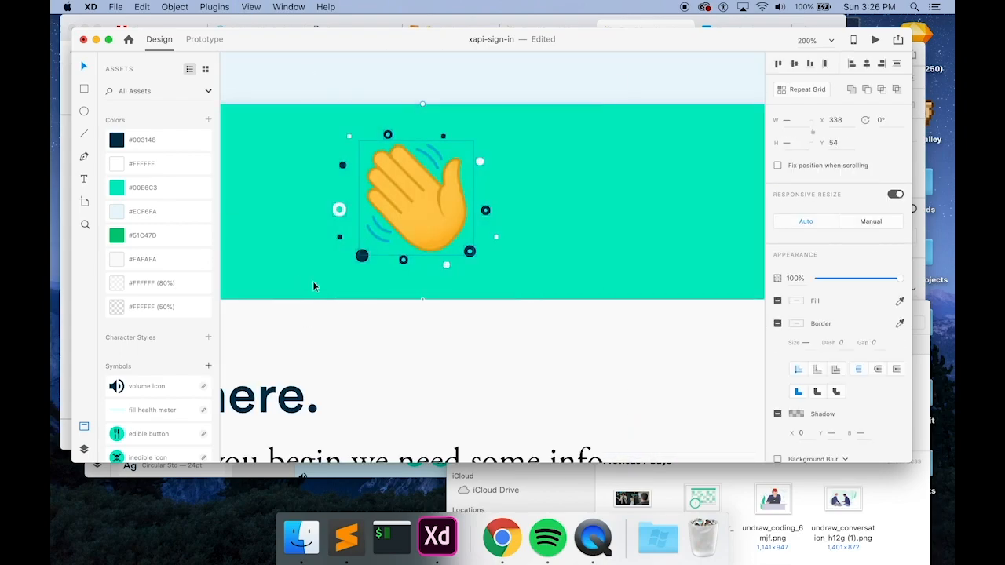